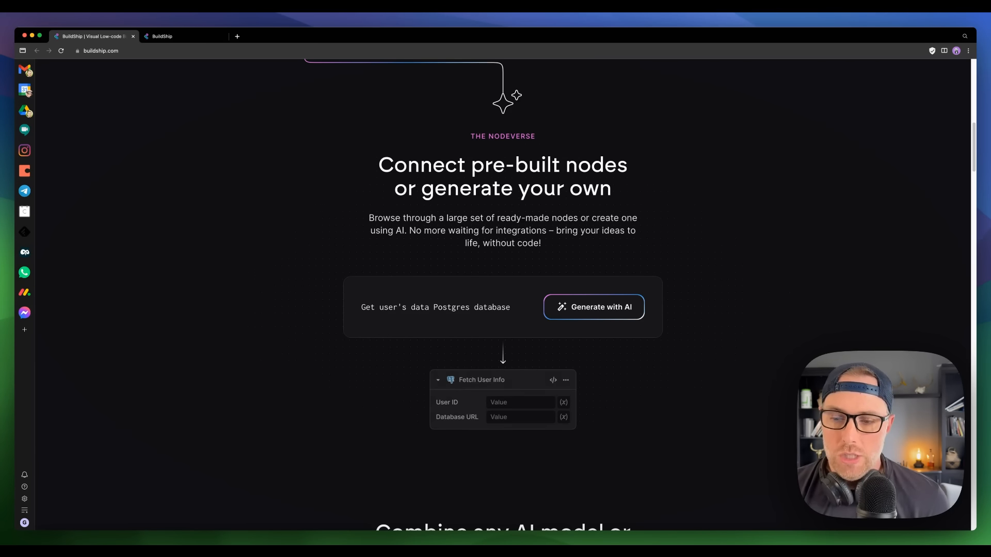
Step: In BuildShip's template gallery, browse the AI, Utility and Bot categories, ending on Database
scroll(531, 289, "down", 6)
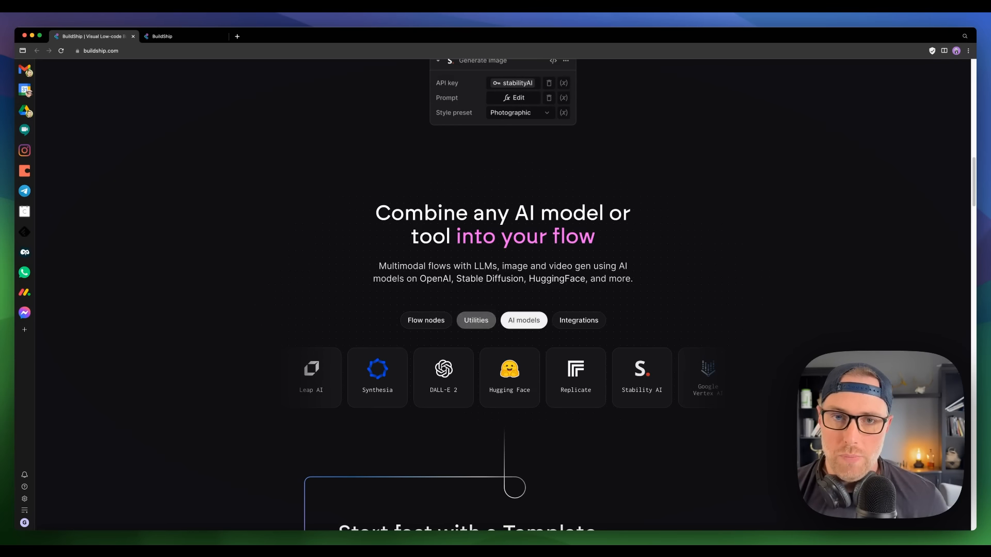
left_click(169, 39)
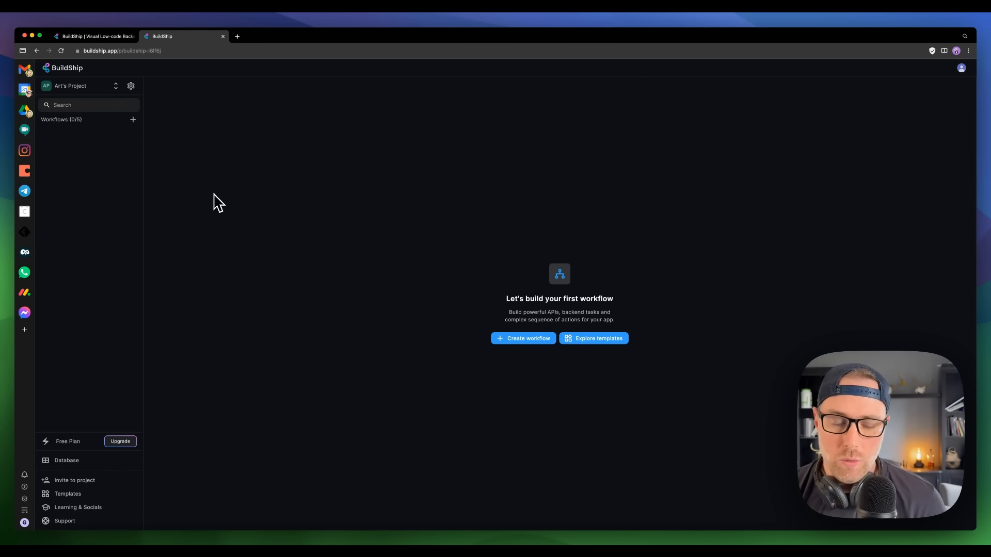
left_click(83, 495)
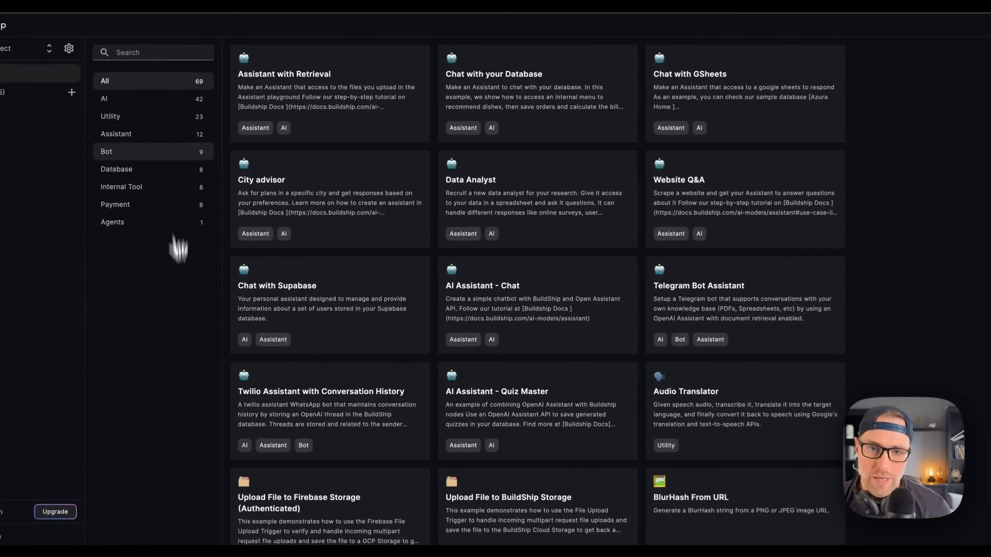
left_click(147, 101)
left_click(130, 116)
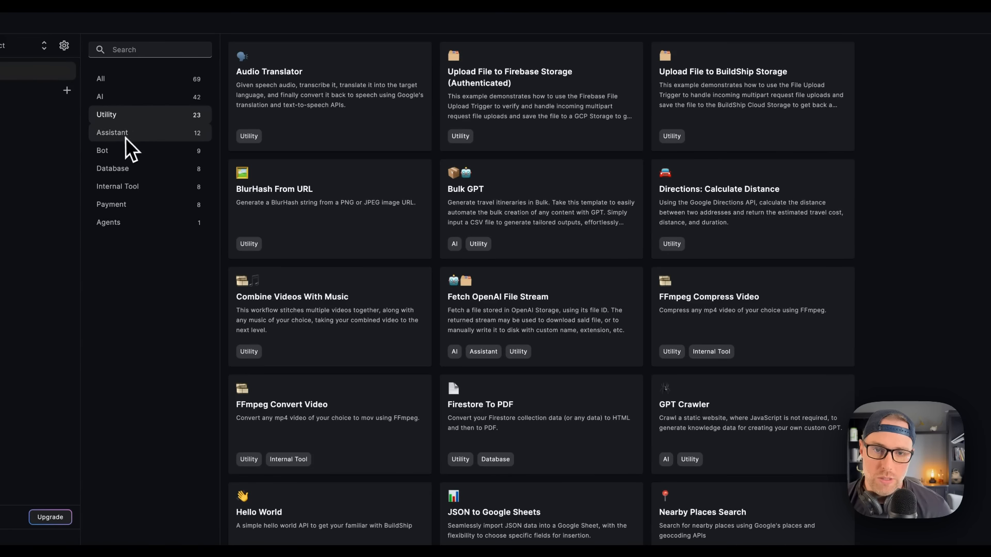
left_click(116, 151)
left_click(124, 170)
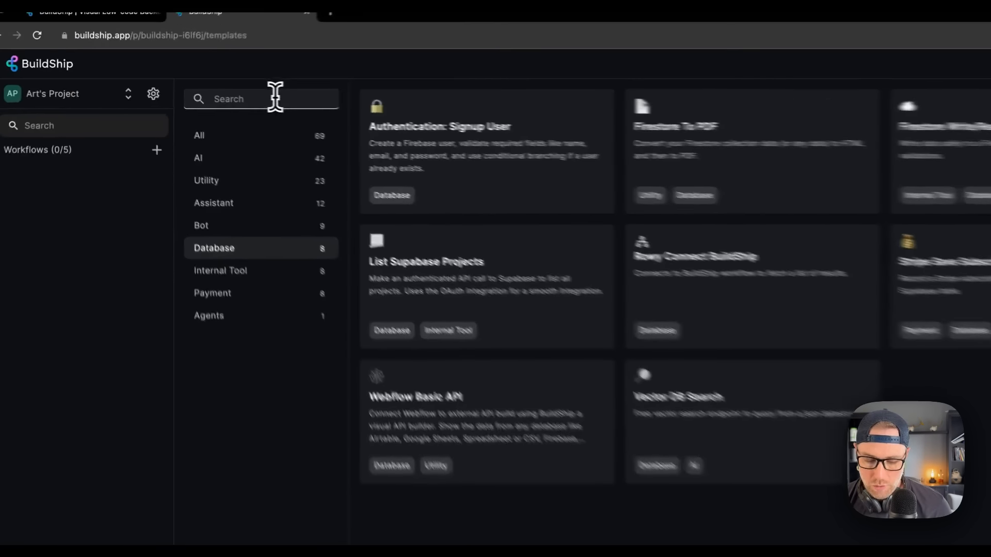
Step: Search the templates for 'screen' and start a workflow from the Screenshot URL template
left_click(161, 48)
type("screen")
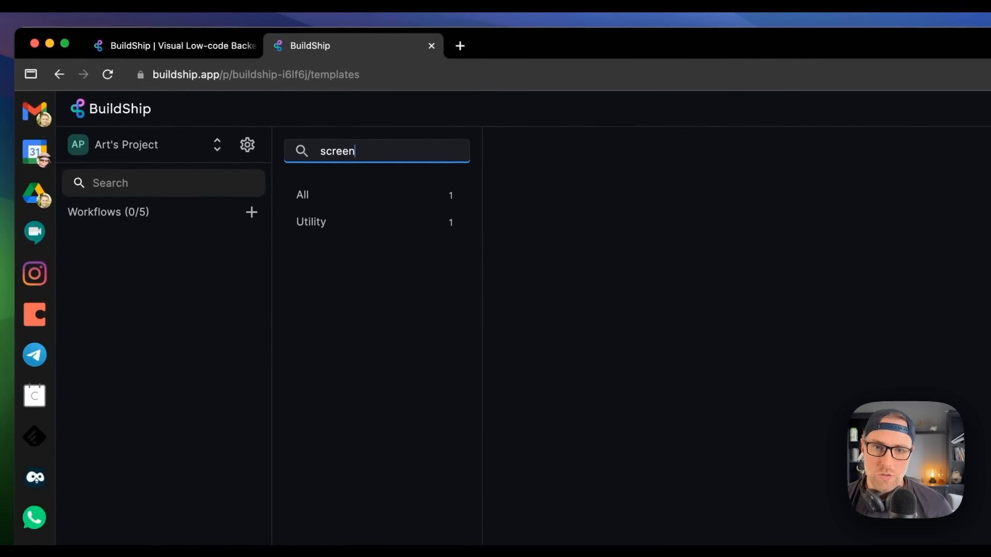
left_click(332, 199)
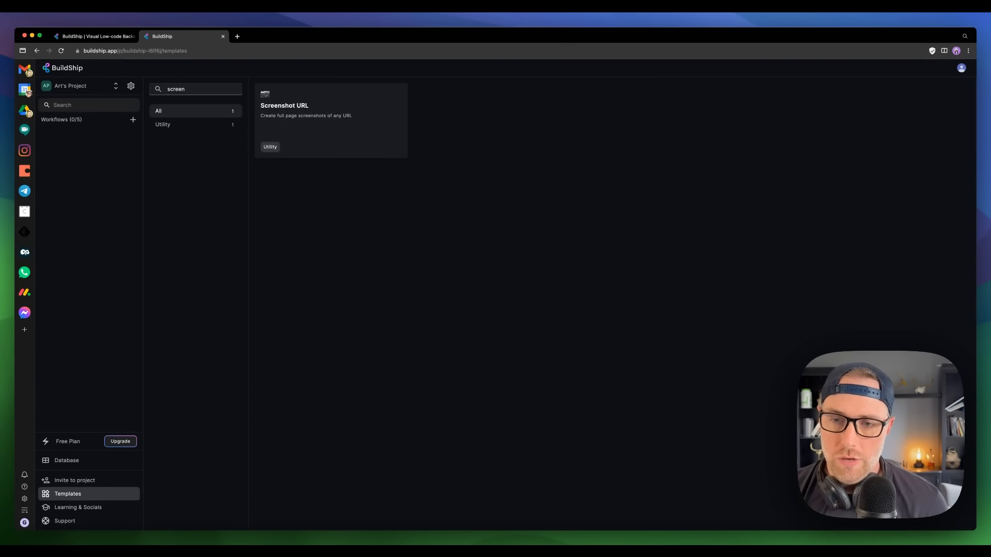
left_click(297, 126)
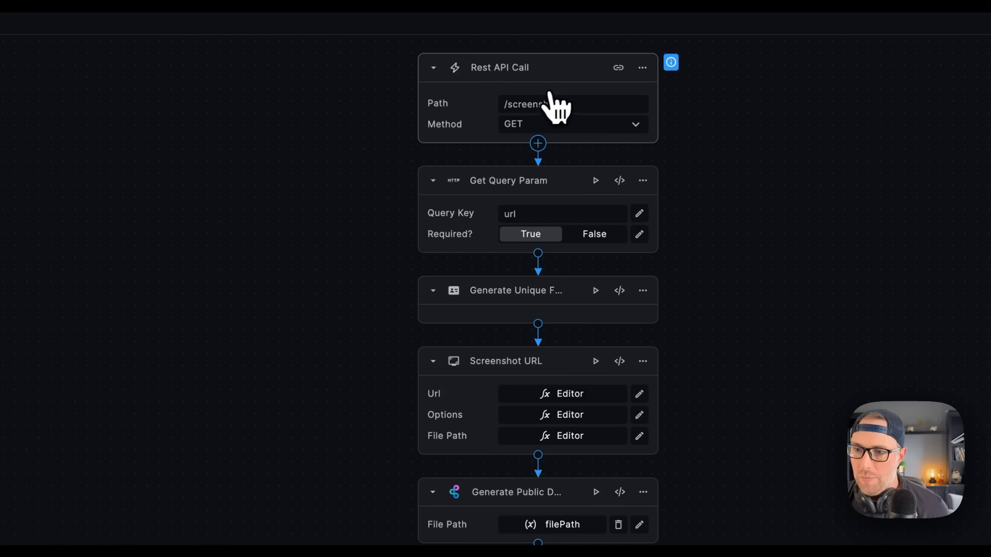
Step: Append 'URL' to the Rest API Call path so it reads /screenshotURL
left_click(572, 105)
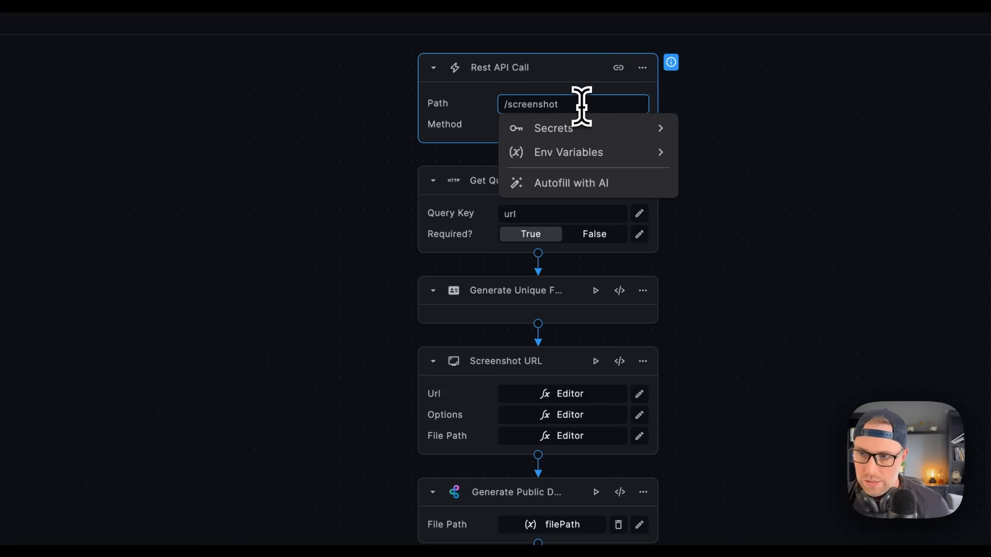
type("URL")
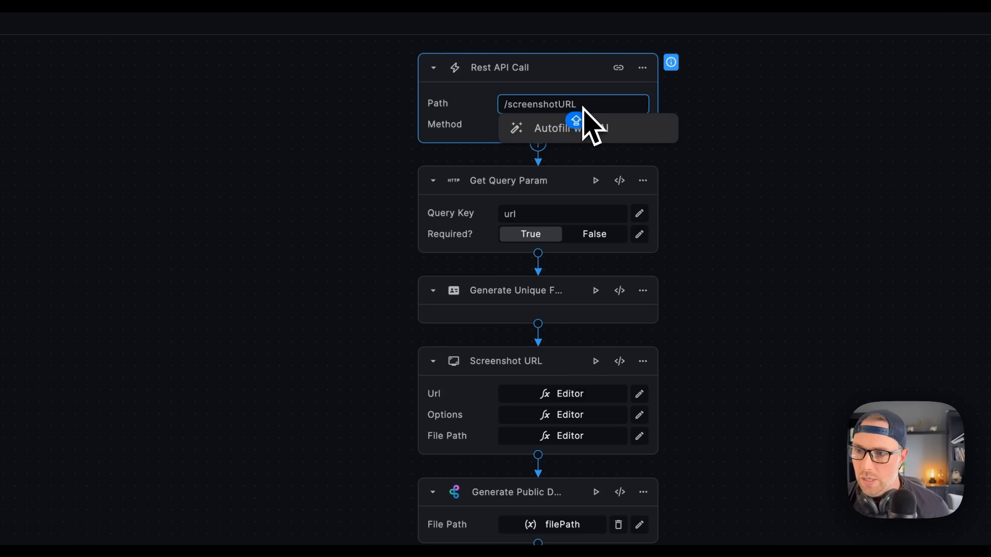
left_click(764, 93)
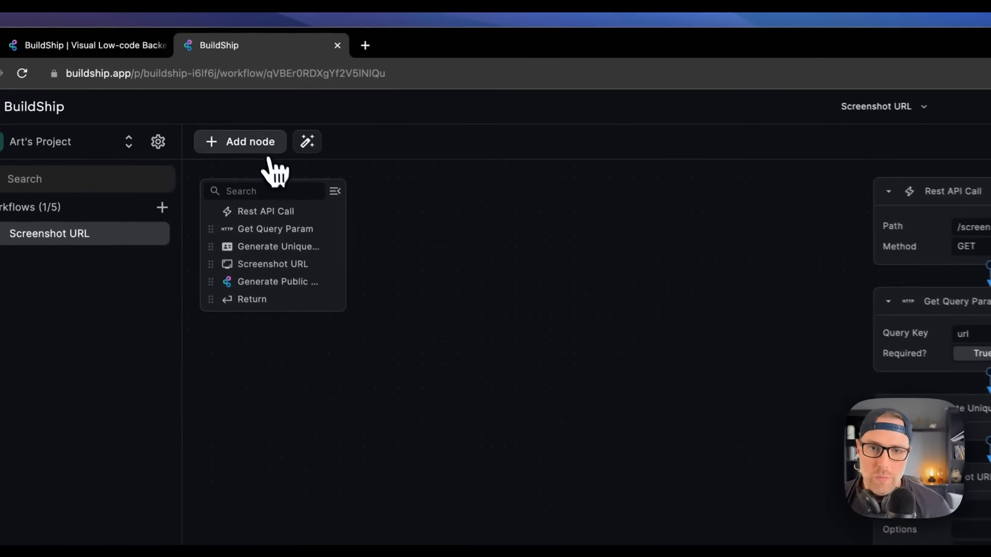
left_click(173, 86)
type("SHEEY")
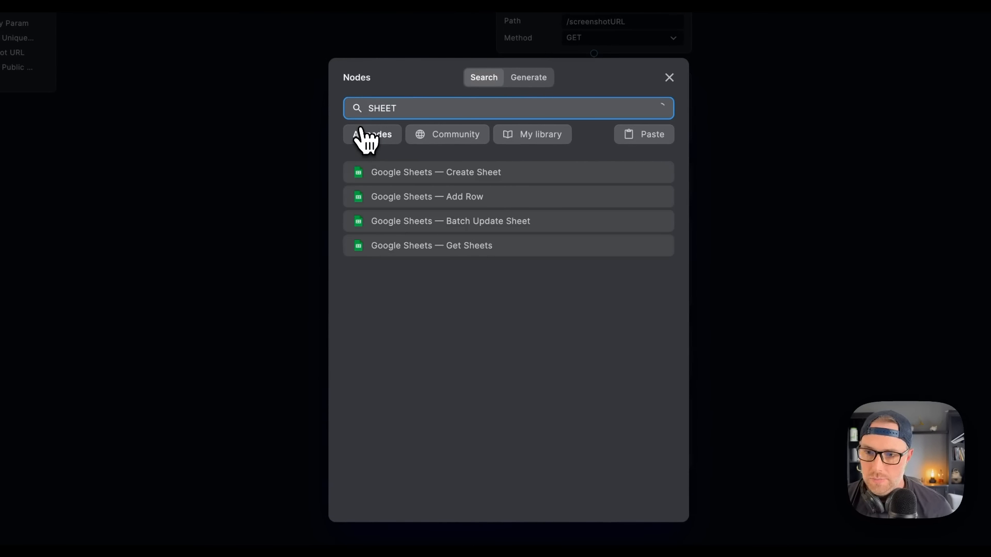
left_click(456, 199)
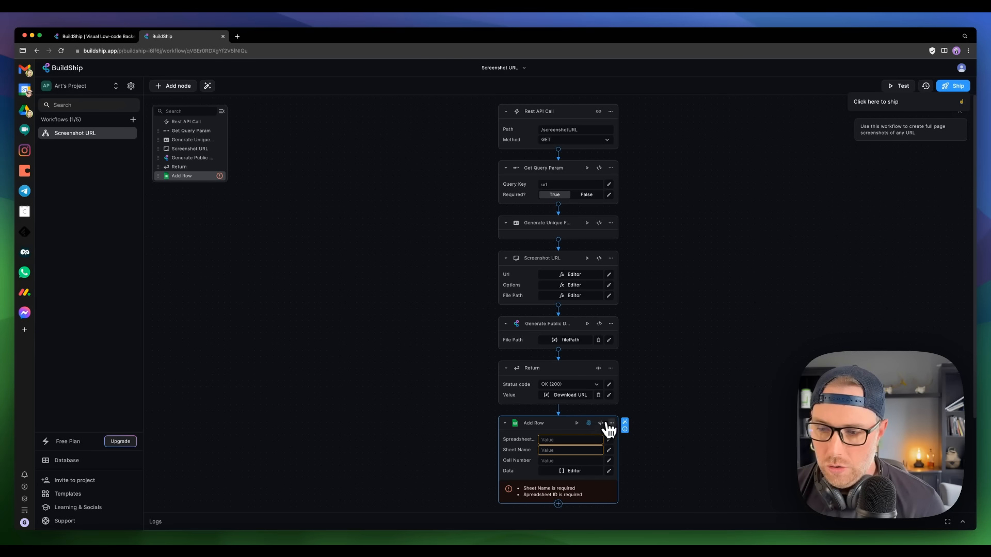
left_click(612, 423)
left_click(635, 502)
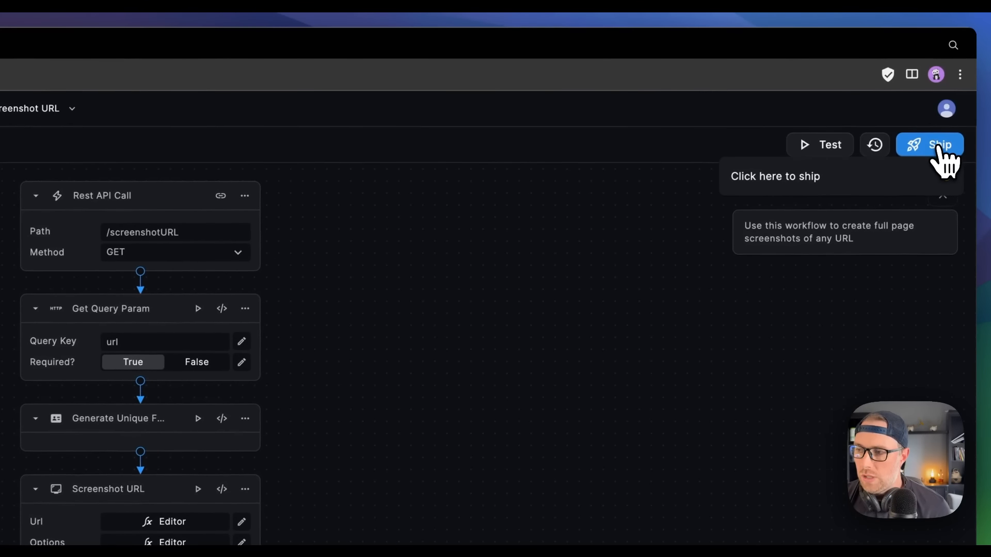
Step: Ship the Screenshot URL workflow and look over the Export API format options
left_click(937, 147)
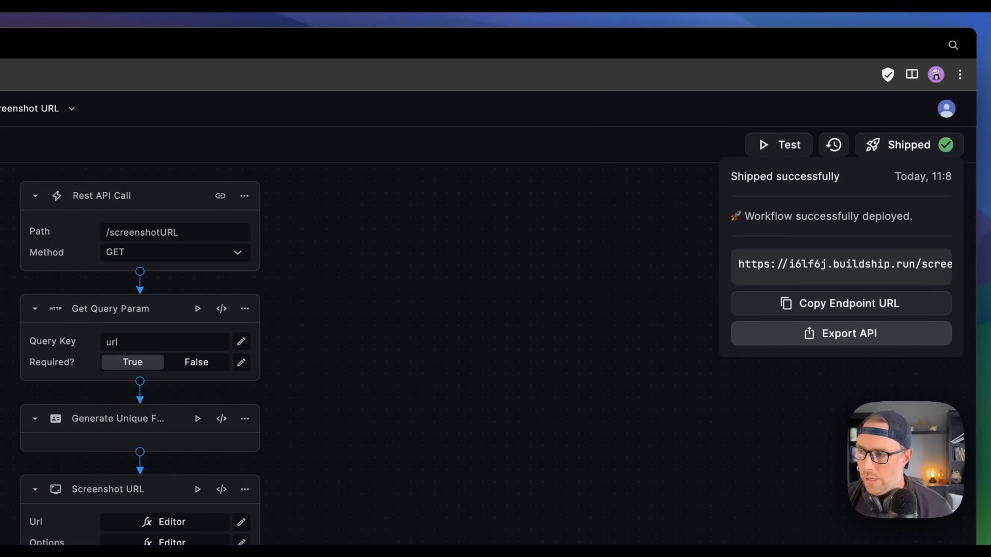
left_click(841, 335)
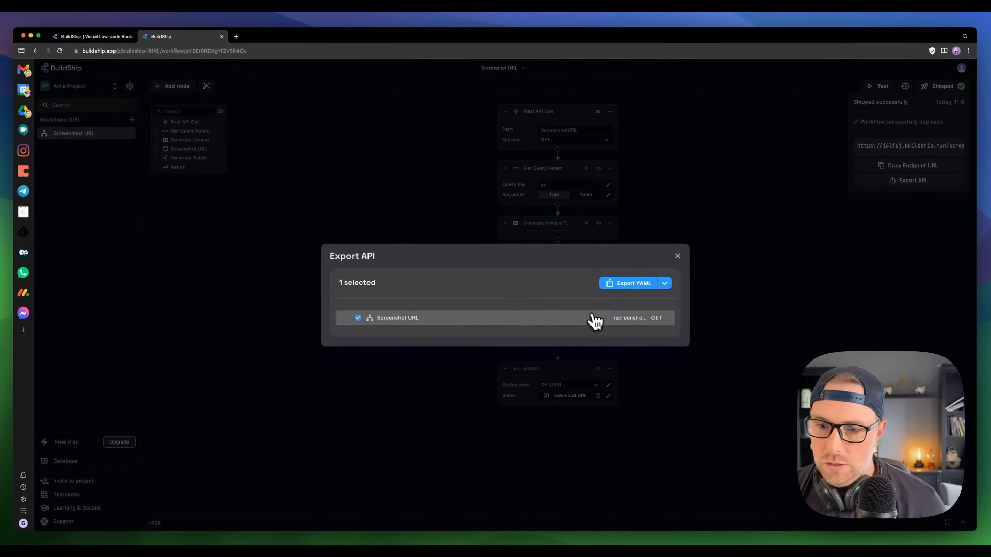
left_click(665, 283)
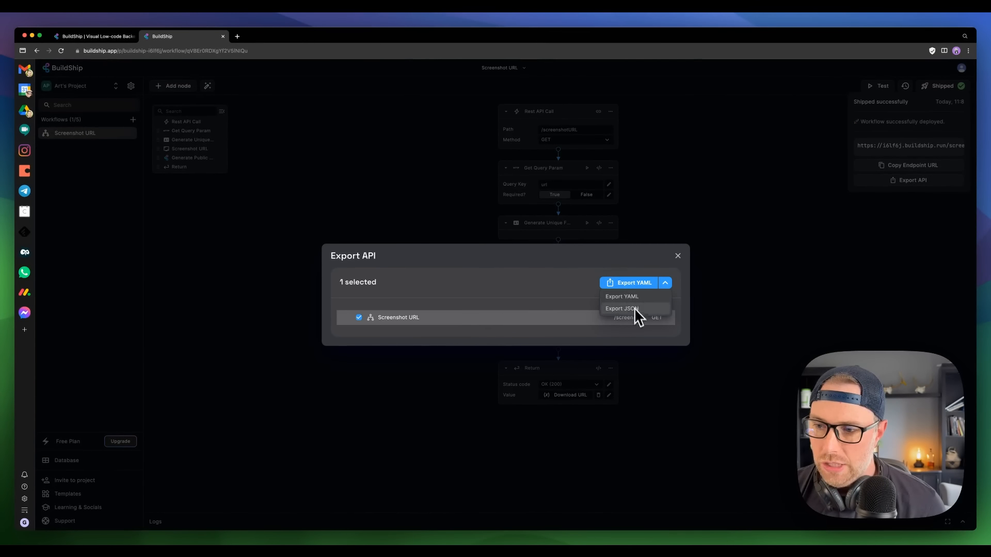
left_click(752, 267)
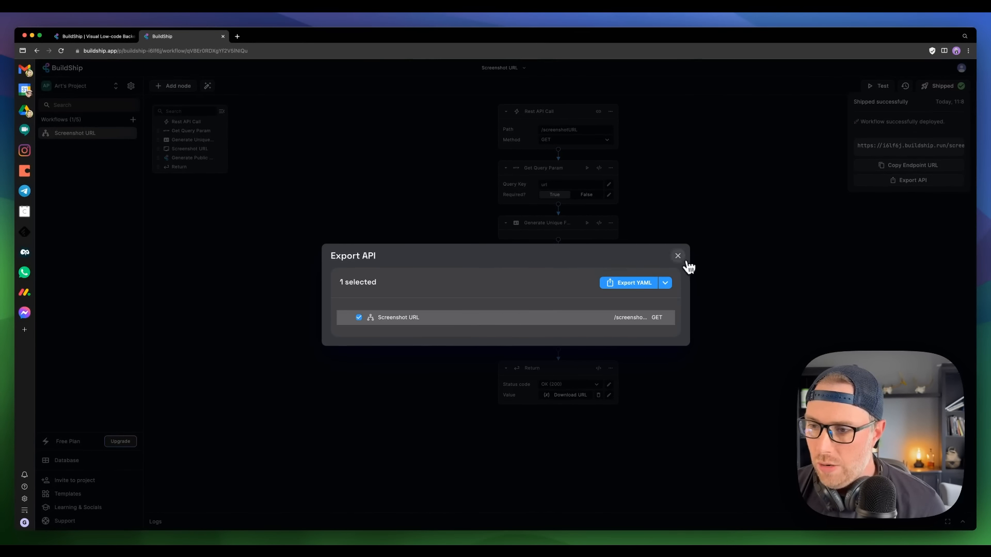
left_click(686, 260)
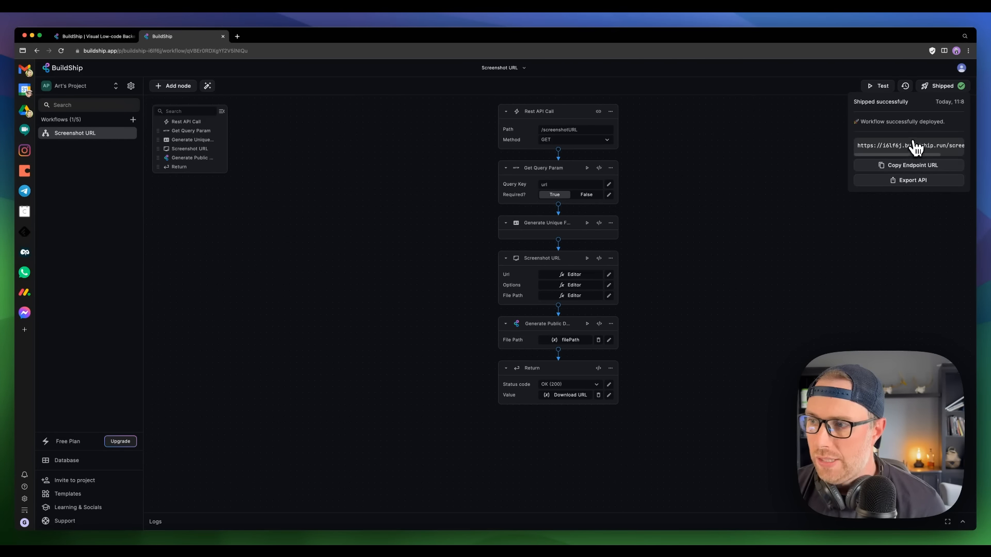
Step: Copy the deployed endpoint URL and launch Postman
left_click(904, 165)
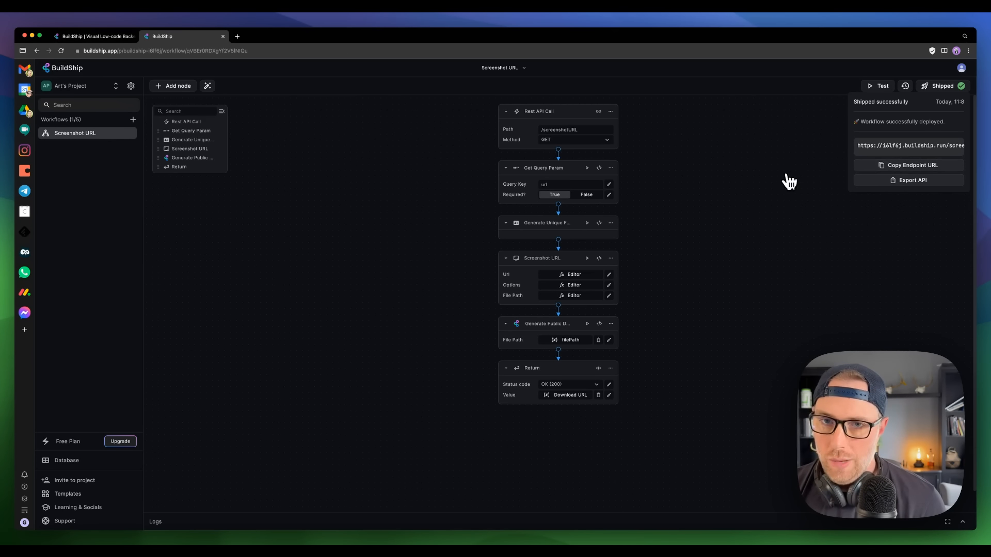
left_click(851, 538)
left_click_drag(445, 58, 407, 59)
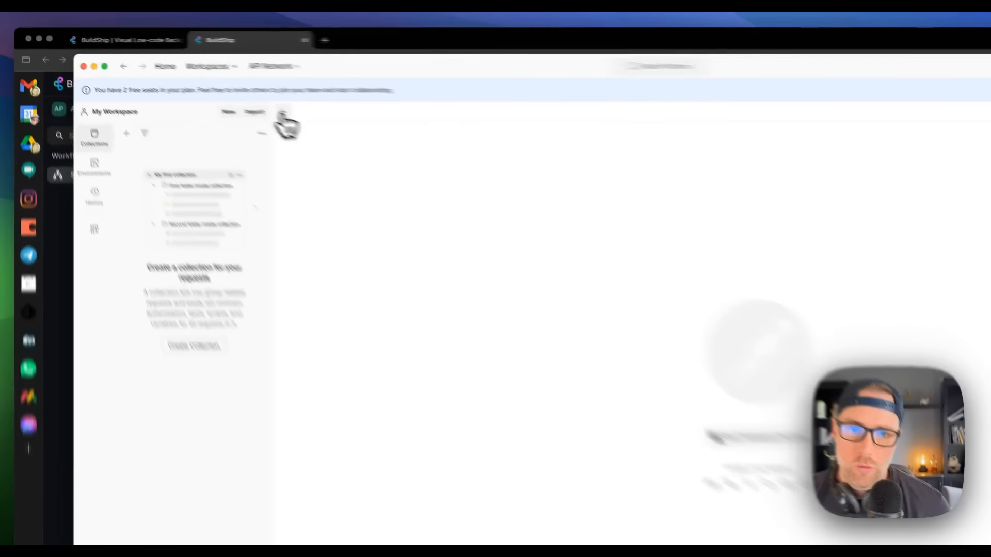
Step: Start a new Postman request with the pasted endpoint URL plus a query string
left_click(207, 89)
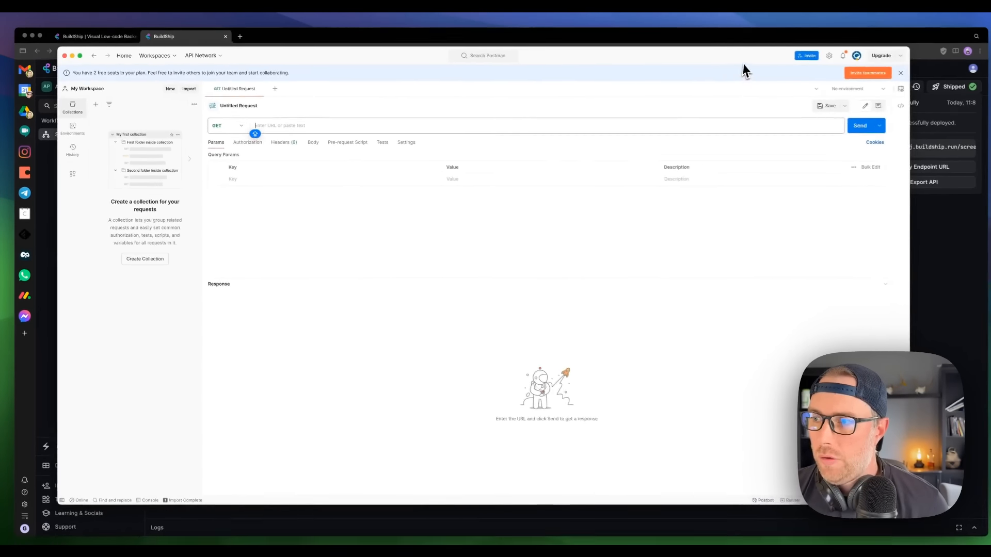
left_click_drag(744, 64, 748, 203)
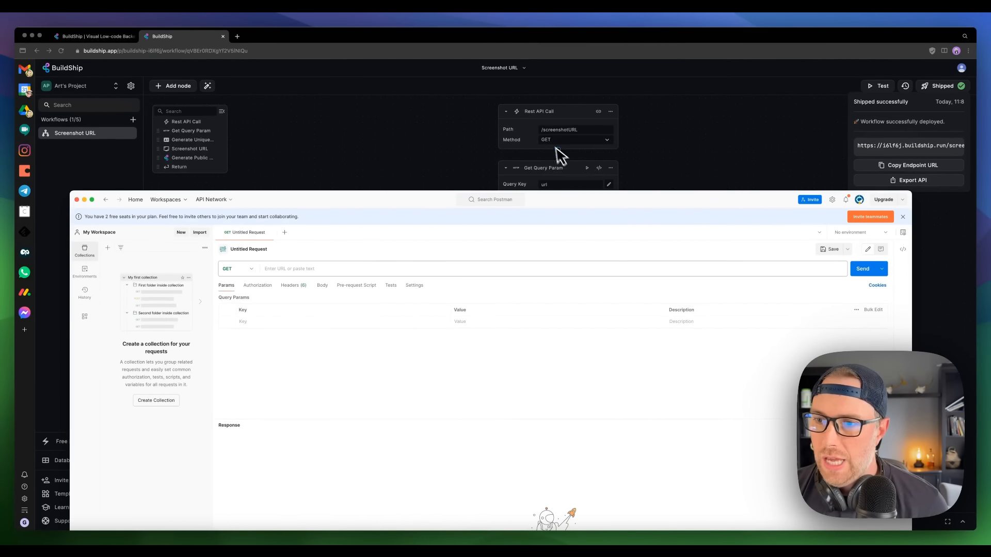
left_click_drag(549, 204, 522, 88)
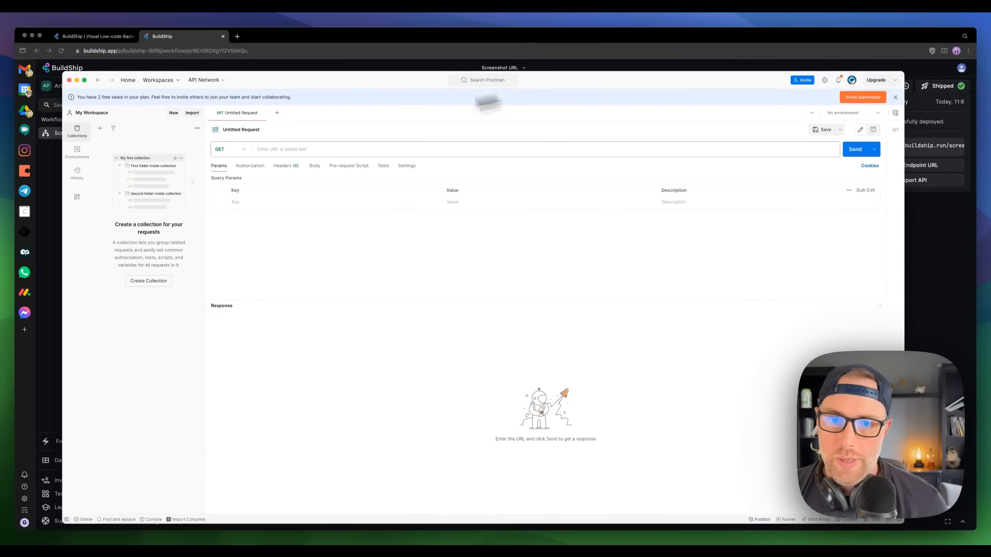
left_click(281, 150)
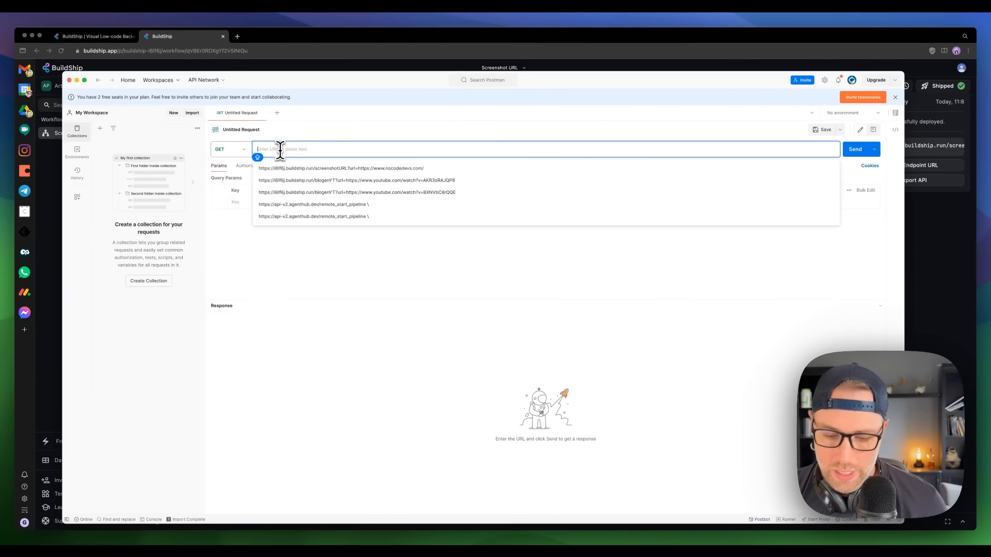
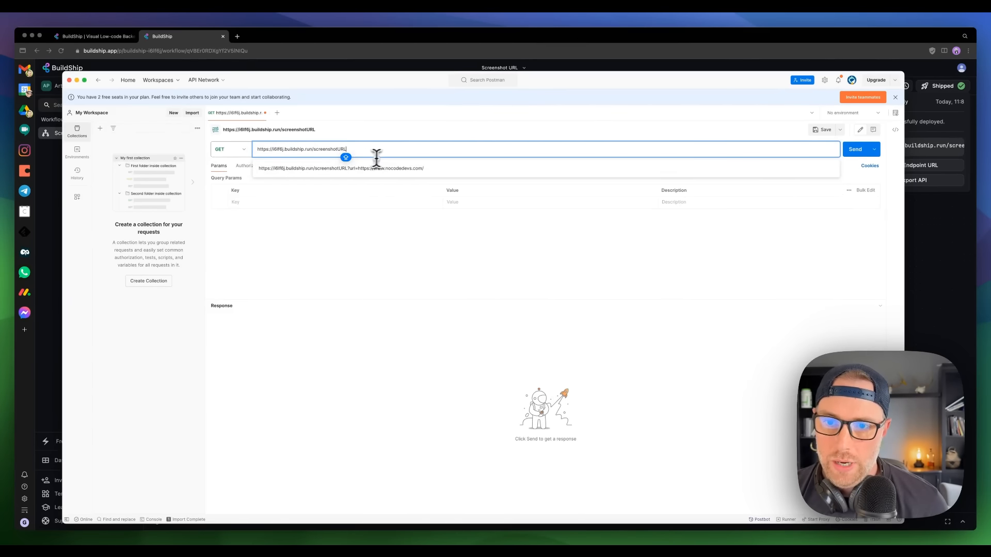
left_click(423, 271)
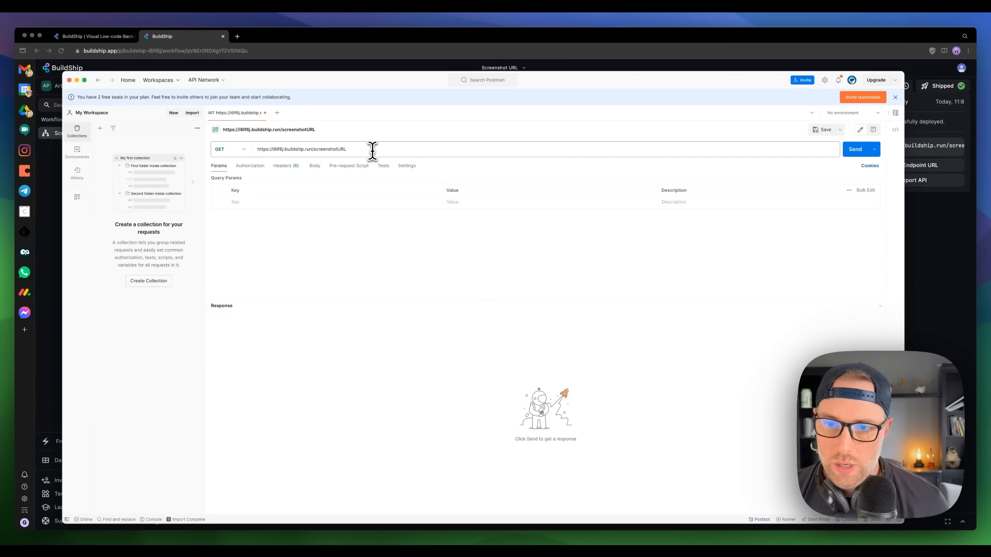
left_click(346, 150)
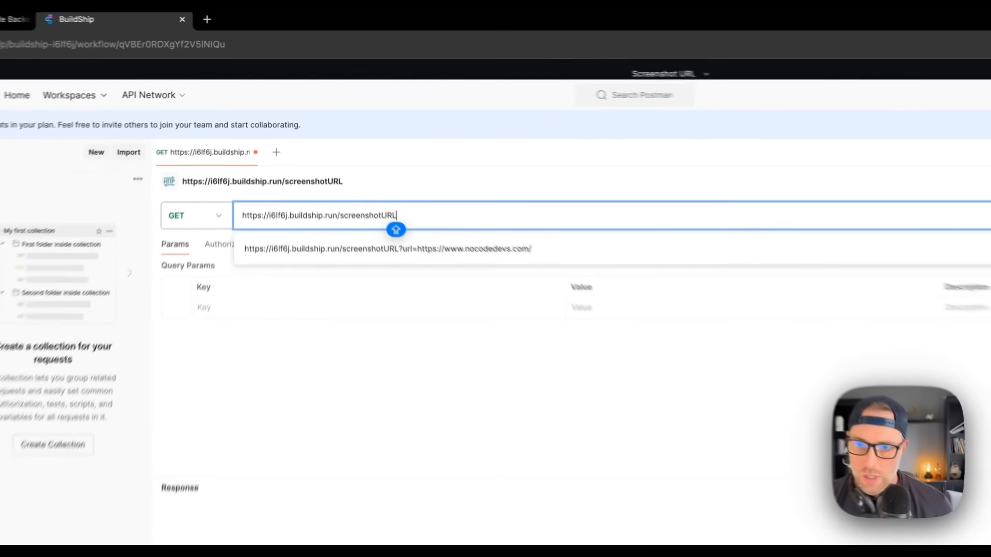
type("?")
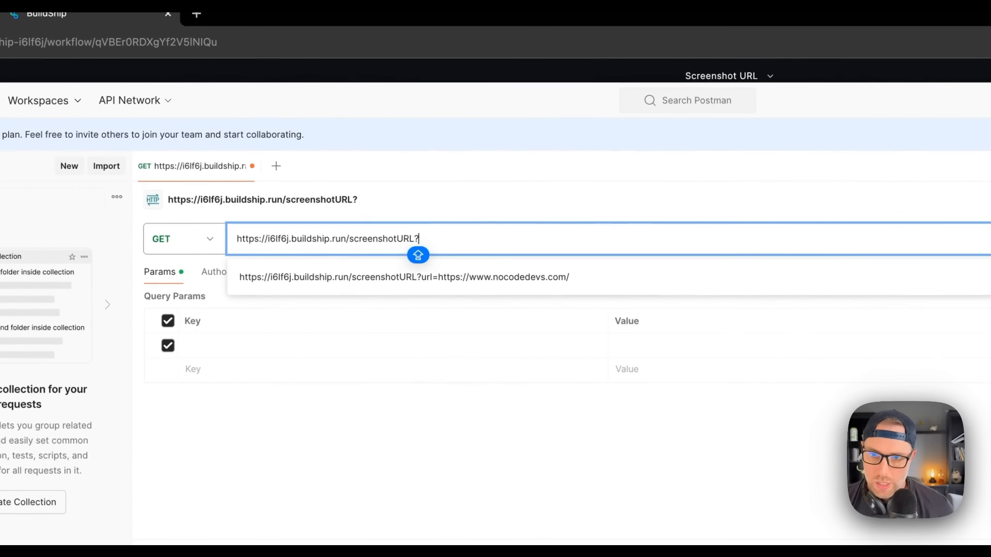
type("=")
key("BackSpace")
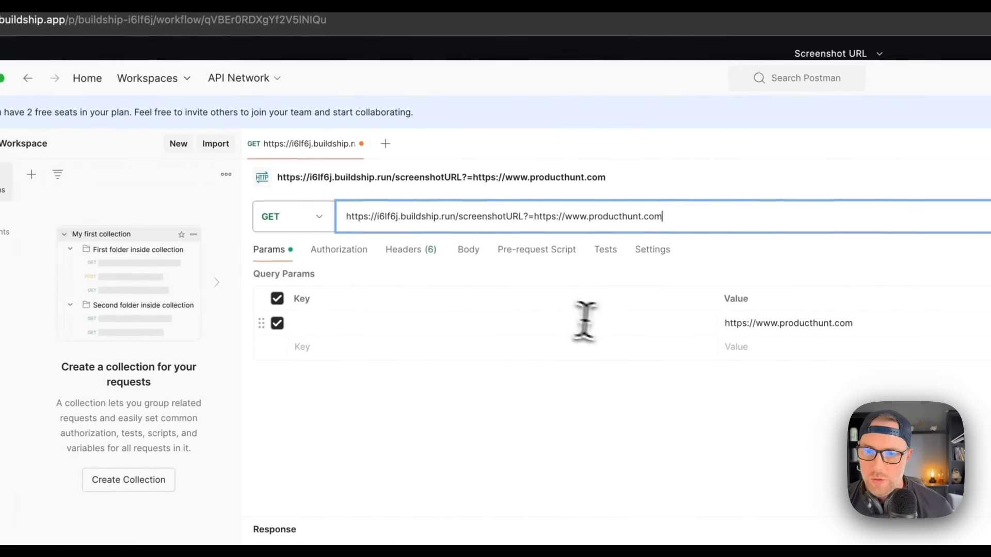
Step: Send the request, fix the url query value, and resend, getting 404 workflow not found
left_click(861, 149)
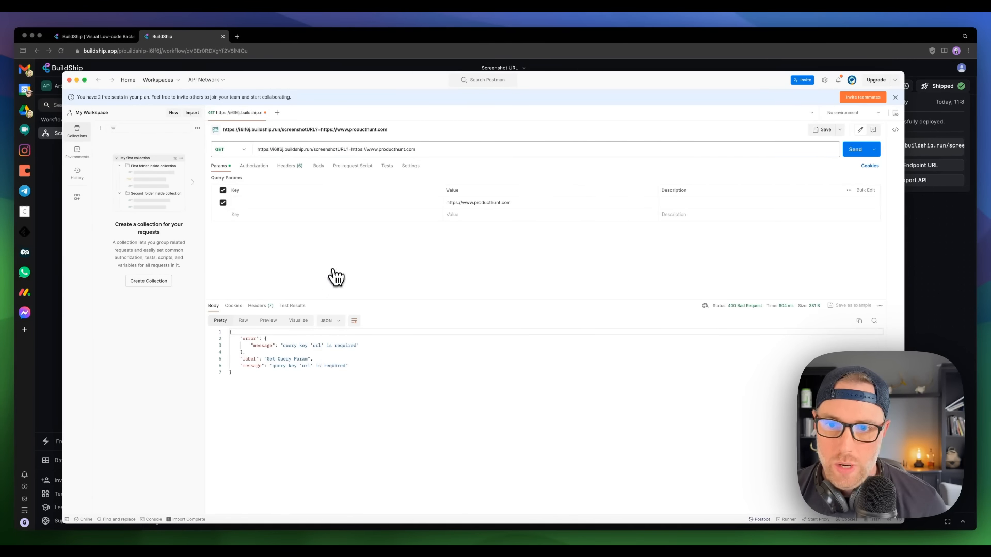
left_click(341, 149)
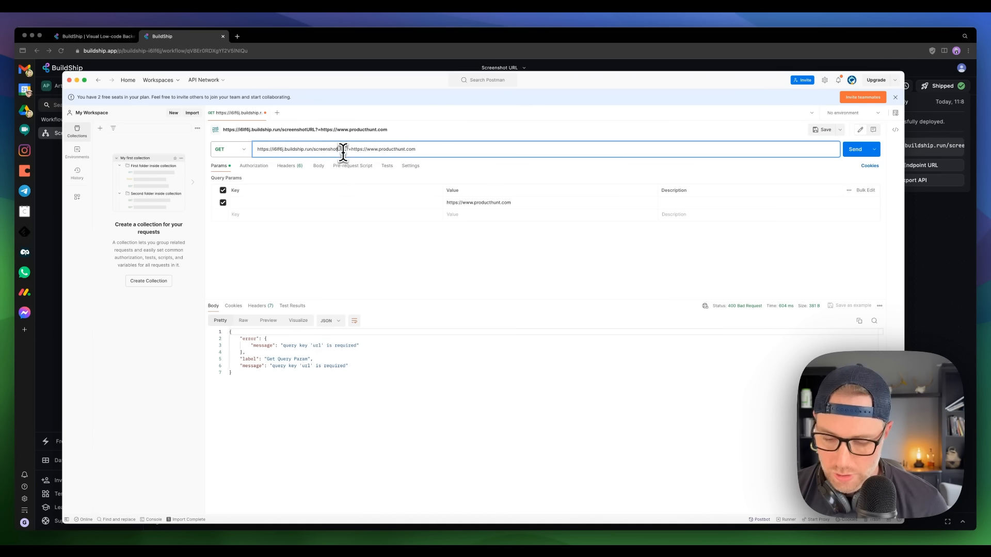
key("BackSpace")
key("BackSpace")
key("BackSpace")
key("BackSpace")
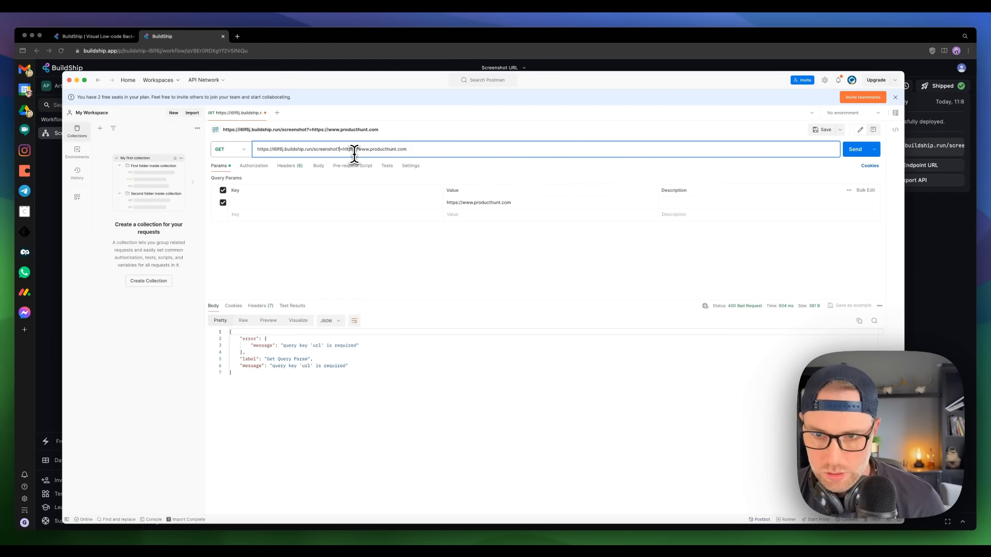
left_click(851, 150)
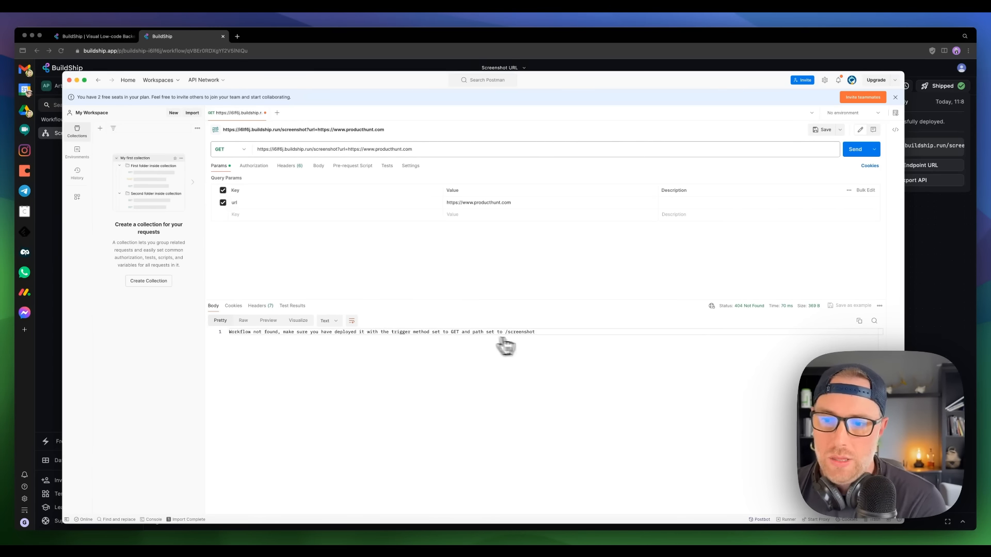
left_click_drag(382, 82, 413, 166)
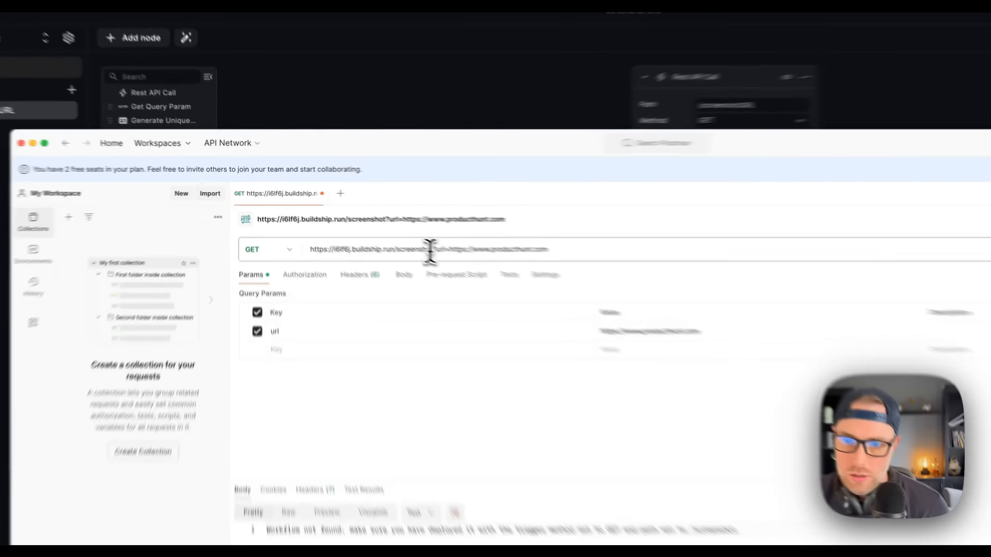
Step: Change the request path to /screenshotURL, resend for 200 OK, and select the storage link
left_click(370, 224)
type("URL")
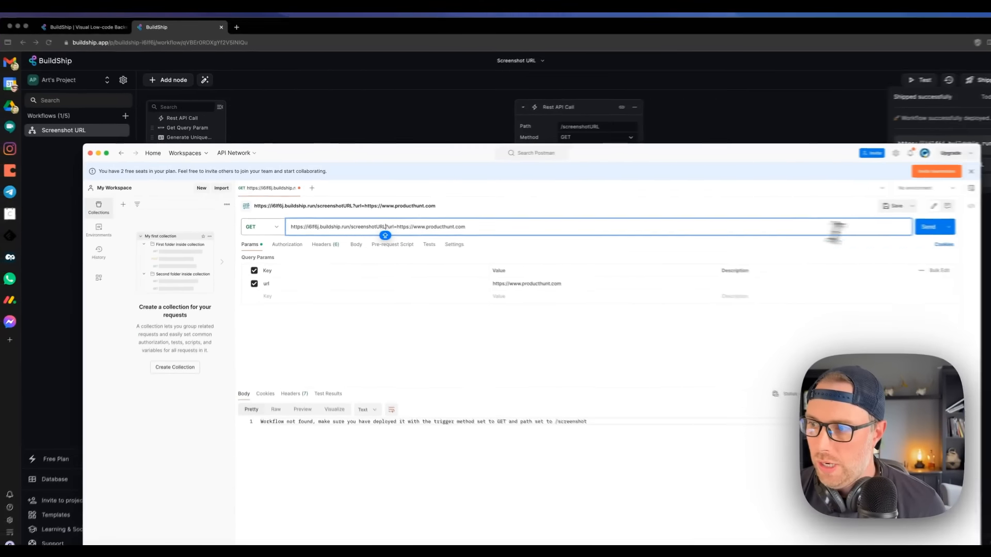
left_click(884, 227)
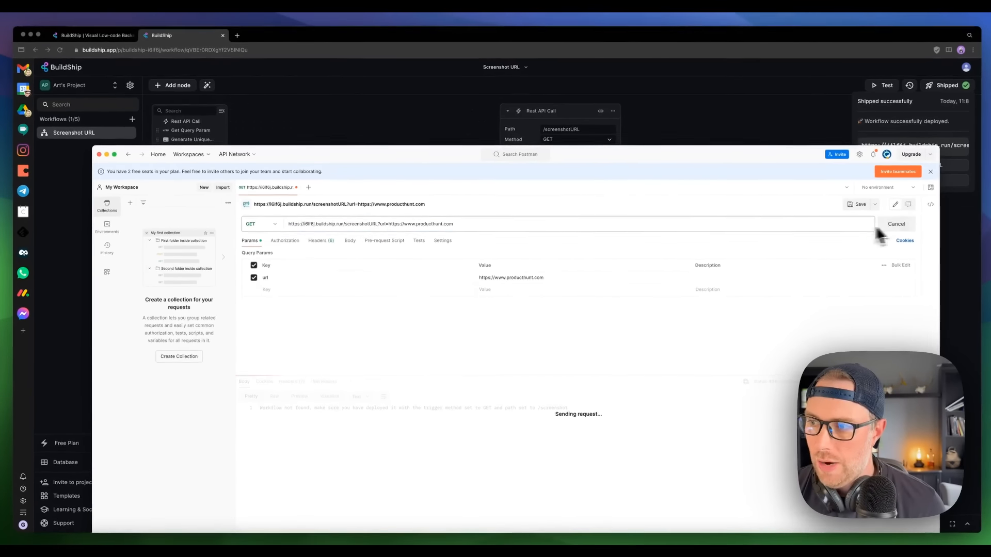
left_click_drag(693, 158, 668, 86)
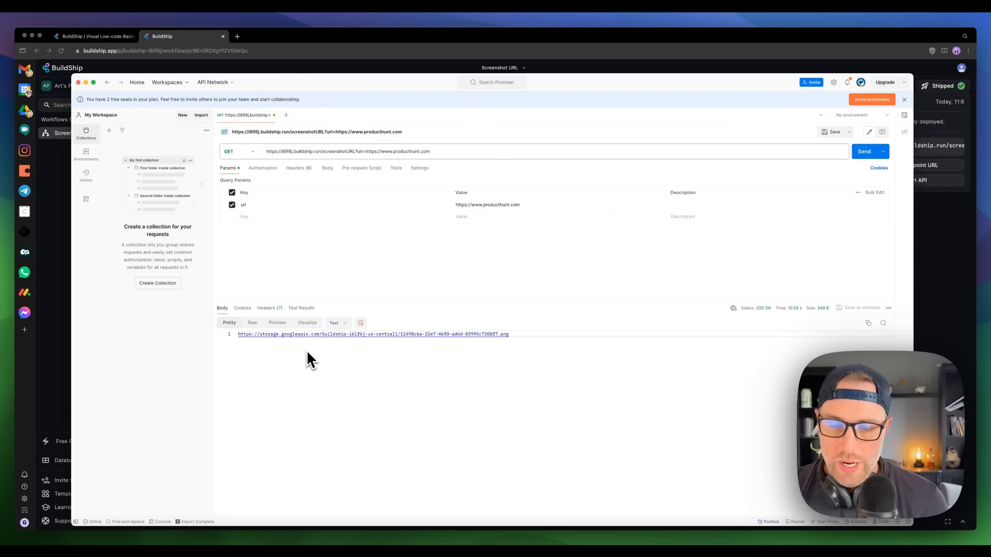
left_click_drag(371, 82, 361, 106)
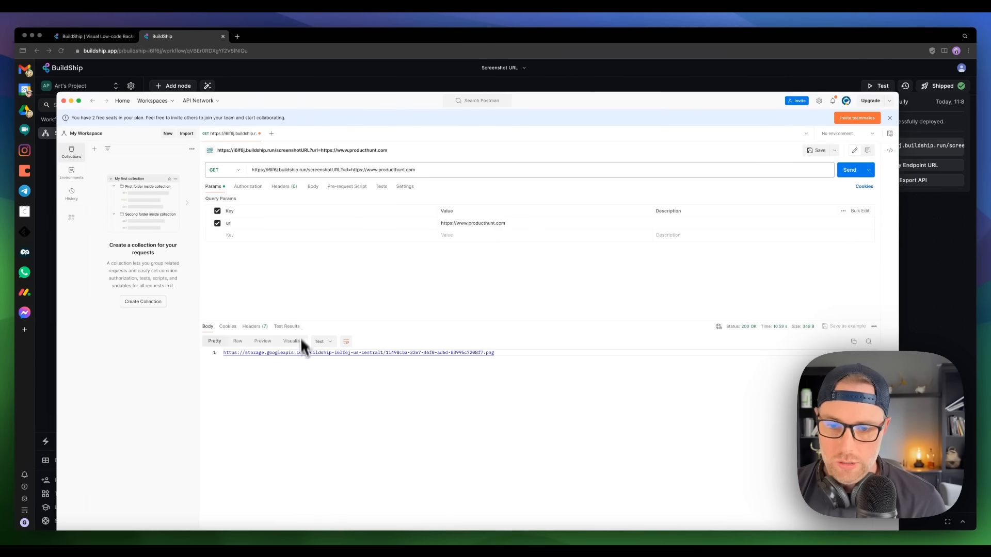
left_click_drag(496, 356, 214, 353)
key("super+c")
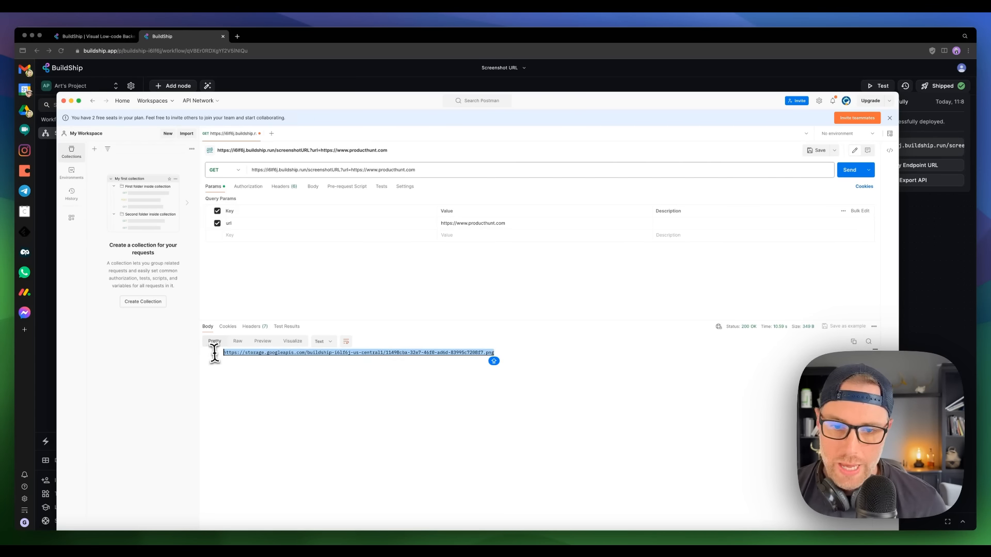
Step: Load the copied storage.googleapis.com screenshot link in a new browser tab
left_click(240, 72)
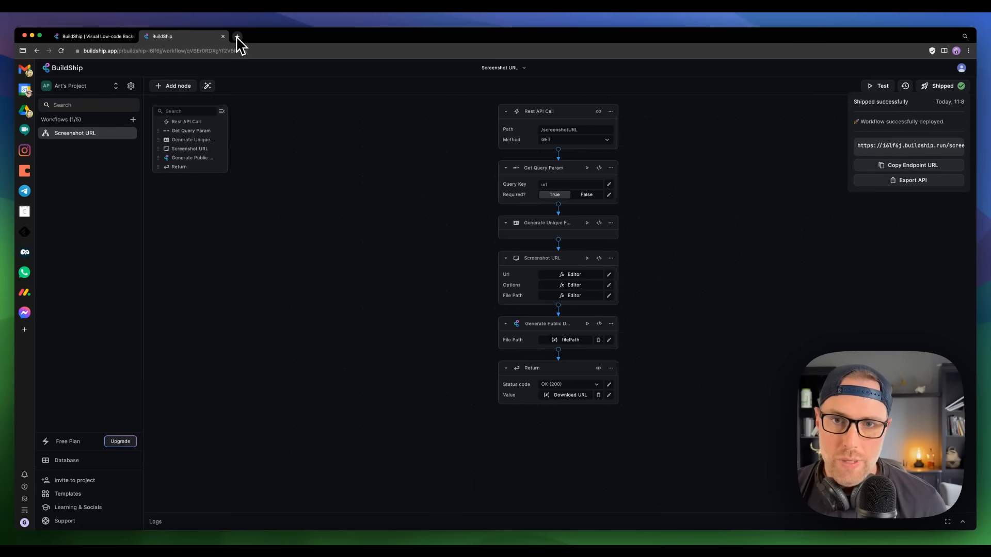
left_click(237, 36)
key("super+v")
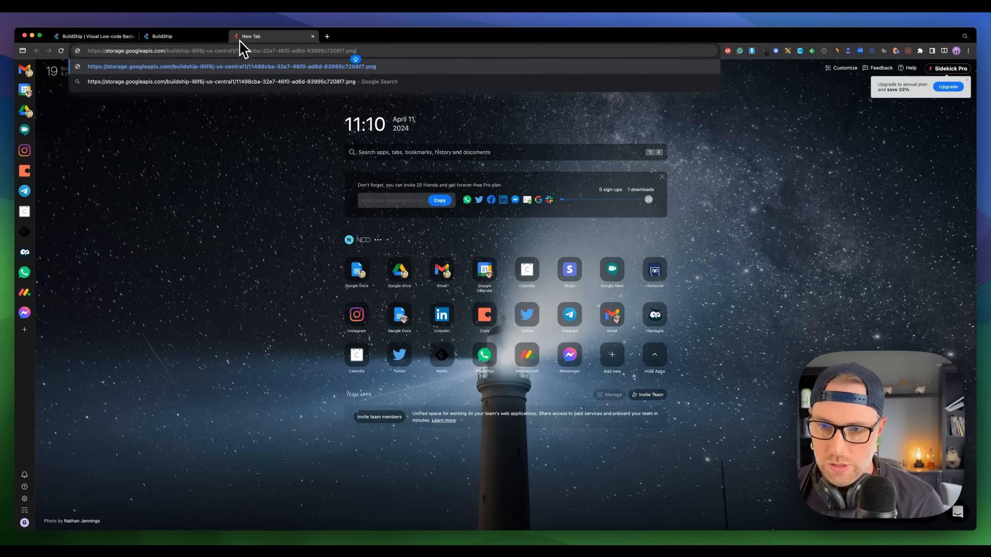
key("Return")
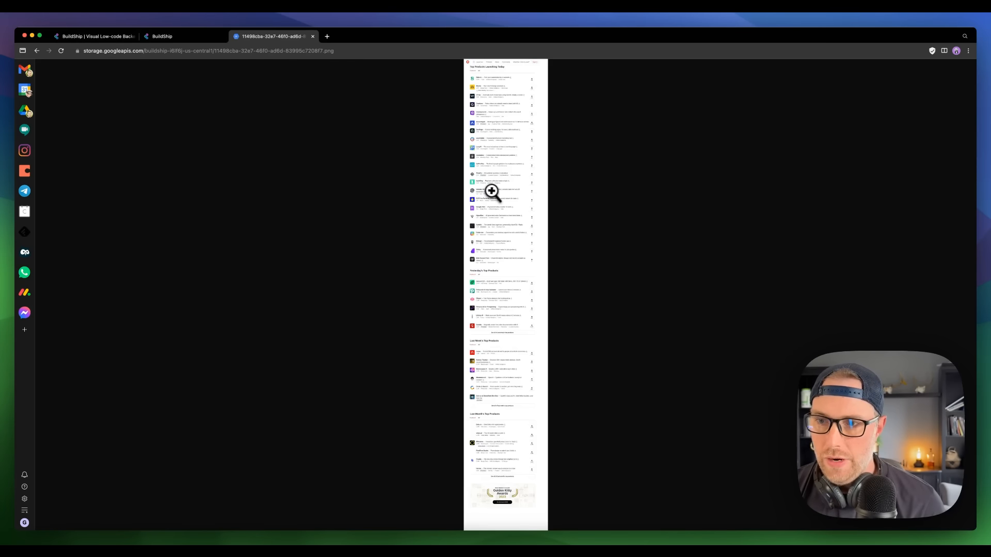
Step: Zoom the Product Hunt screenshot to full size, scroll through it, then switch to weweb.io
left_click(491, 191)
scroll(513, 163, "up", 10)
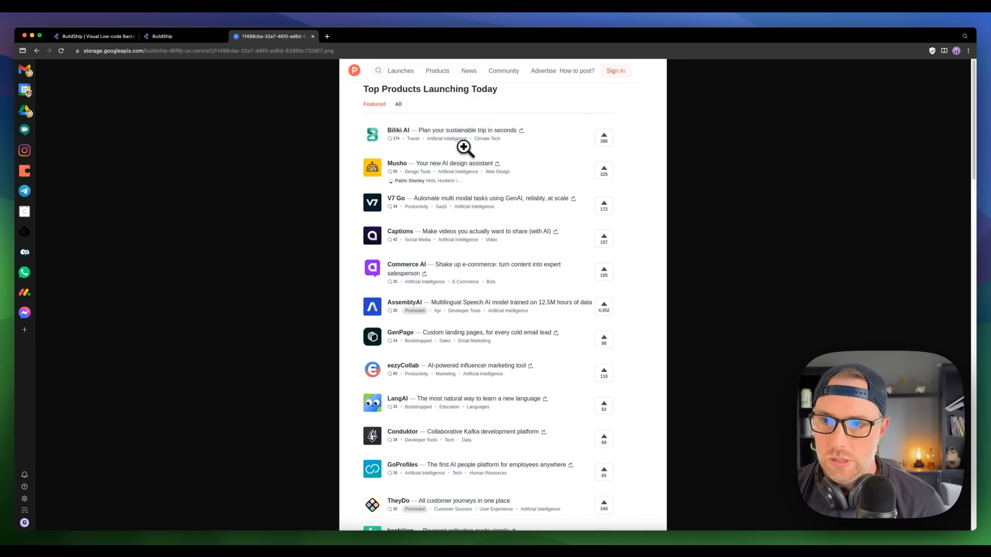
scroll(465, 146, "down", 20)
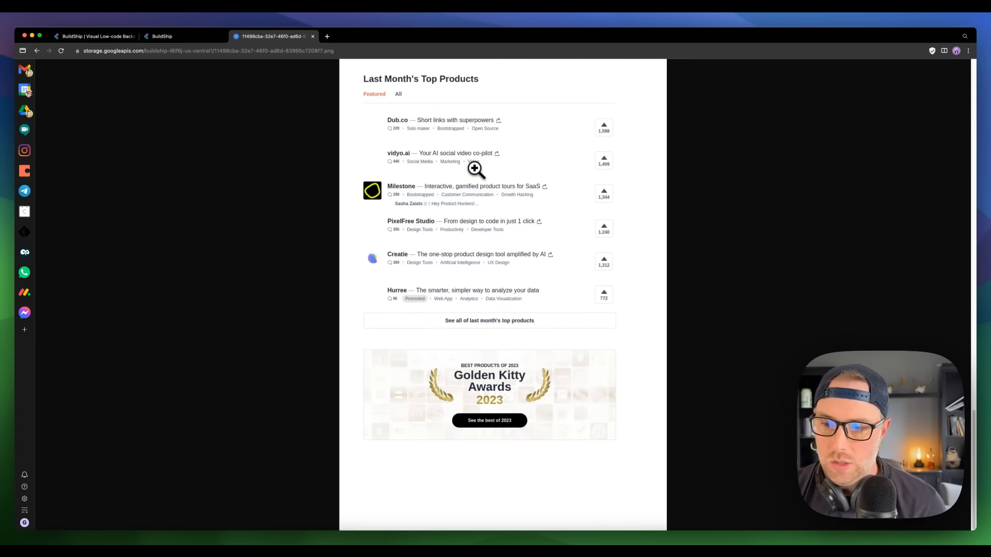
scroll(475, 169, "up", 20)
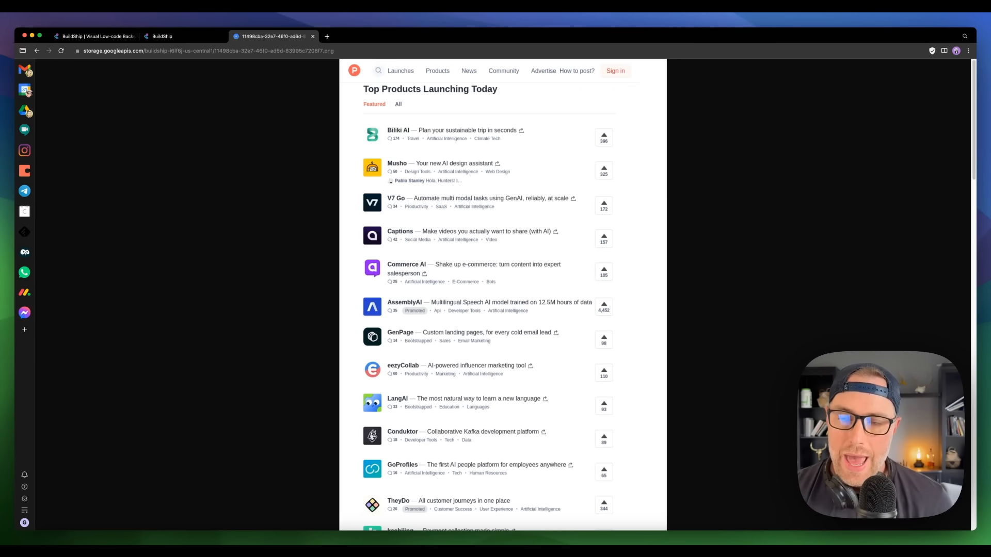
left_click(170, 37)
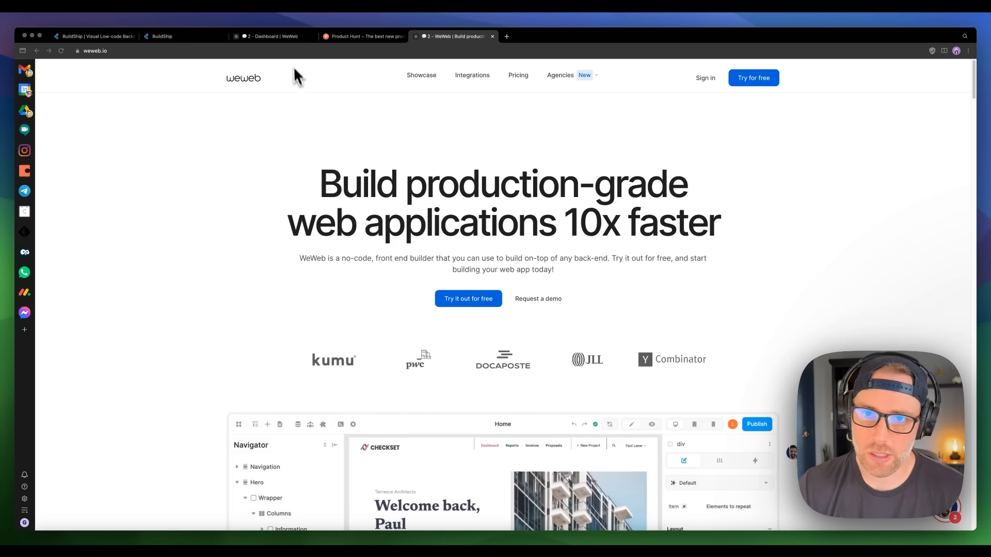
Step: From the WeWeb dashboard, create a Blank project named 'New test' and open its editor
left_click(287, 37)
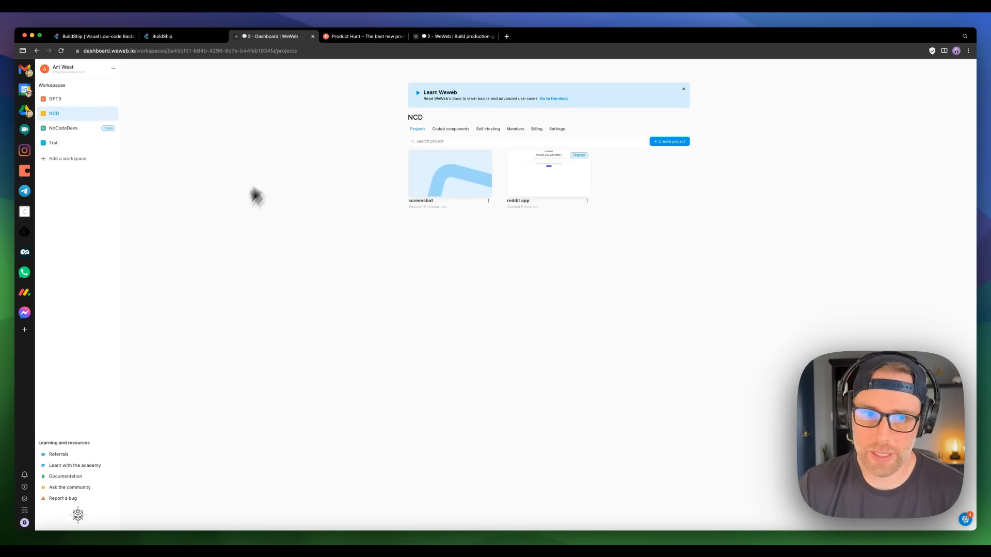
left_click(665, 144)
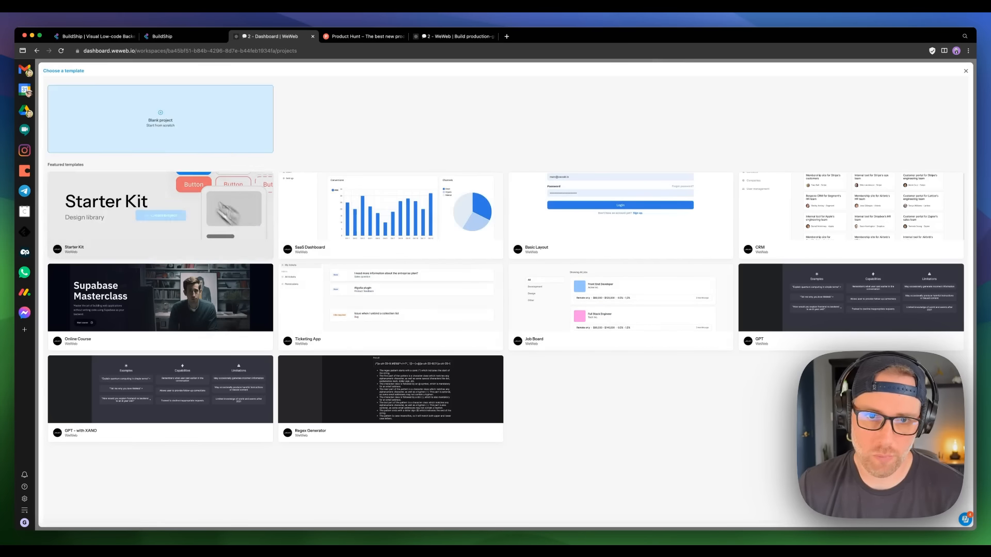
left_click(171, 128)
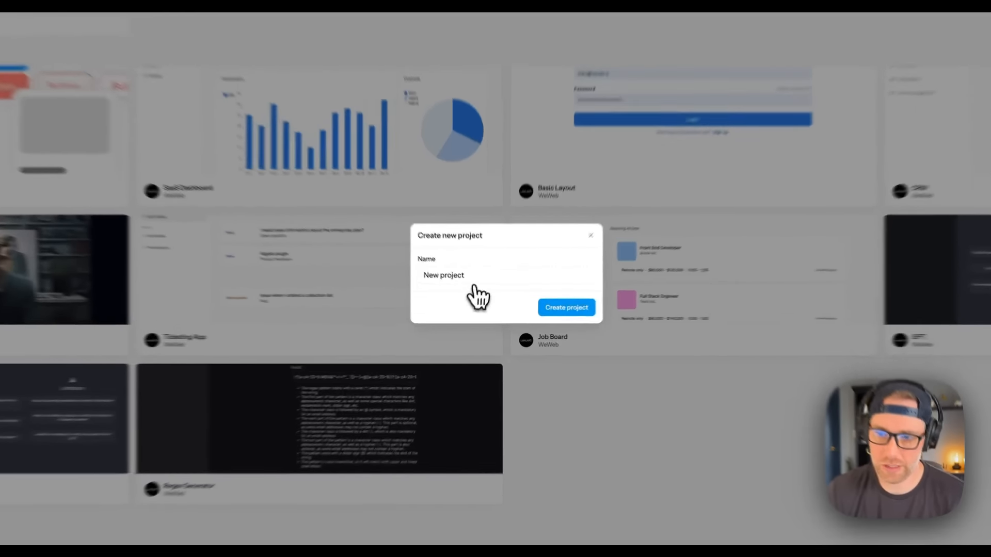
triple_click(484, 301)
type("New test")
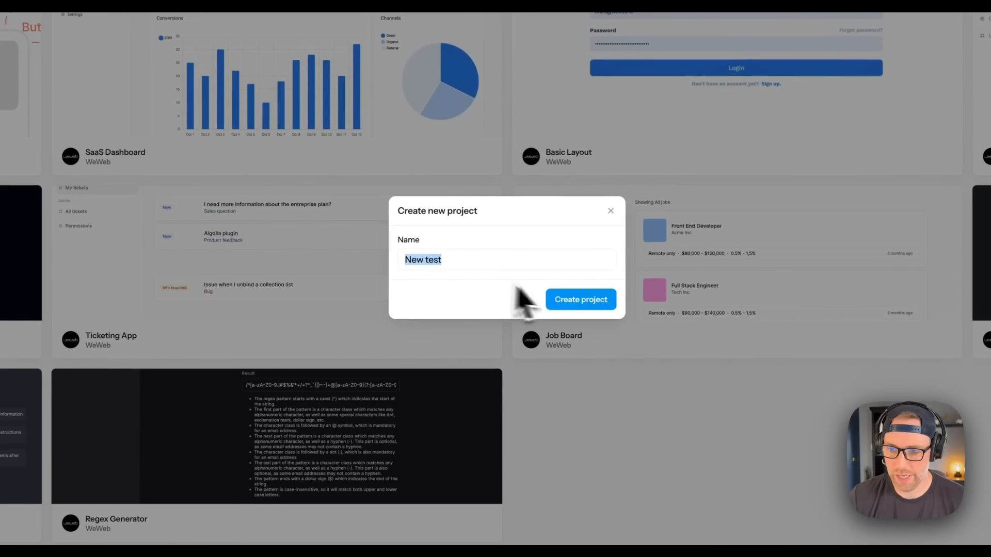
left_click(602, 307)
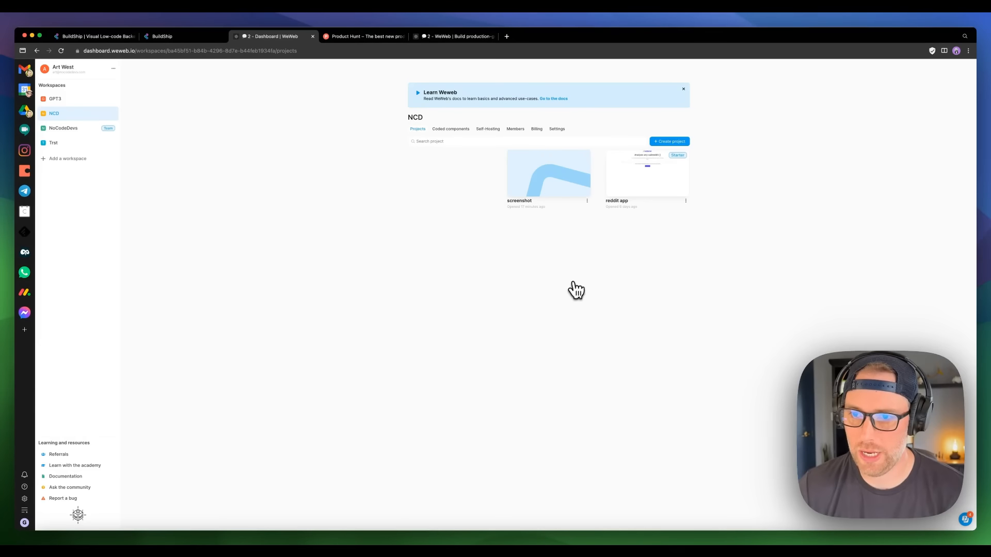
mouse_move(449, 181)
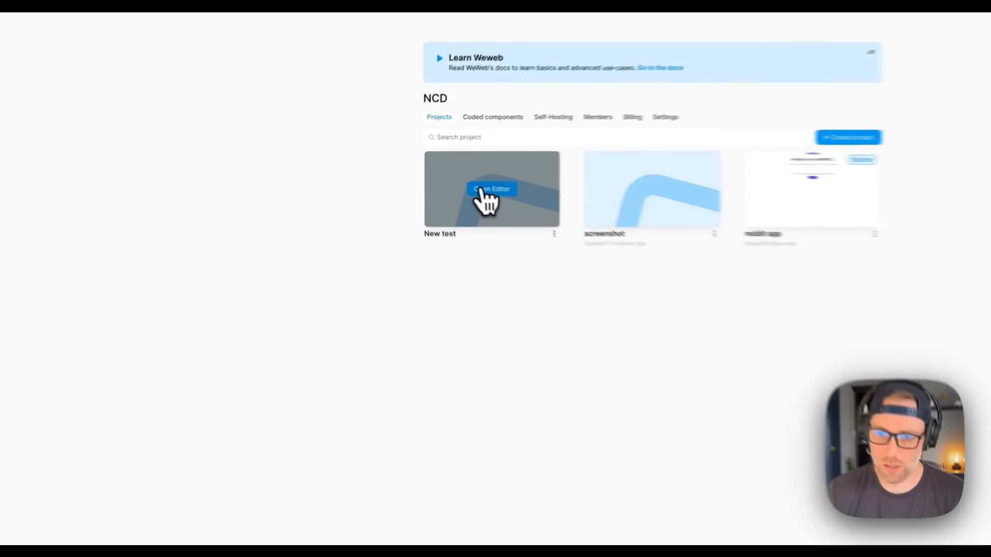
left_click(508, 203)
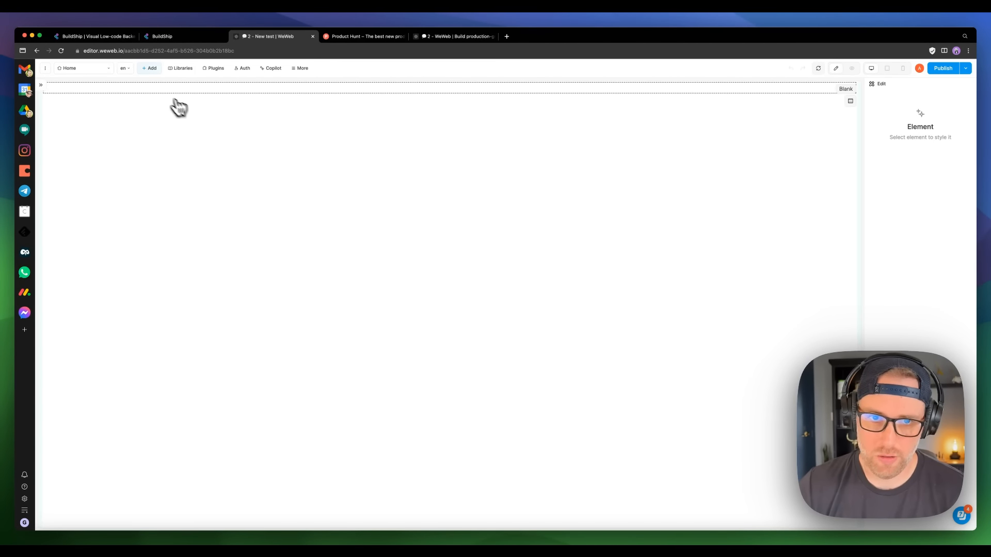
Step: Glance at the Add elements panel, then expand the sidebar to the Actions workflows list
left_click(150, 69)
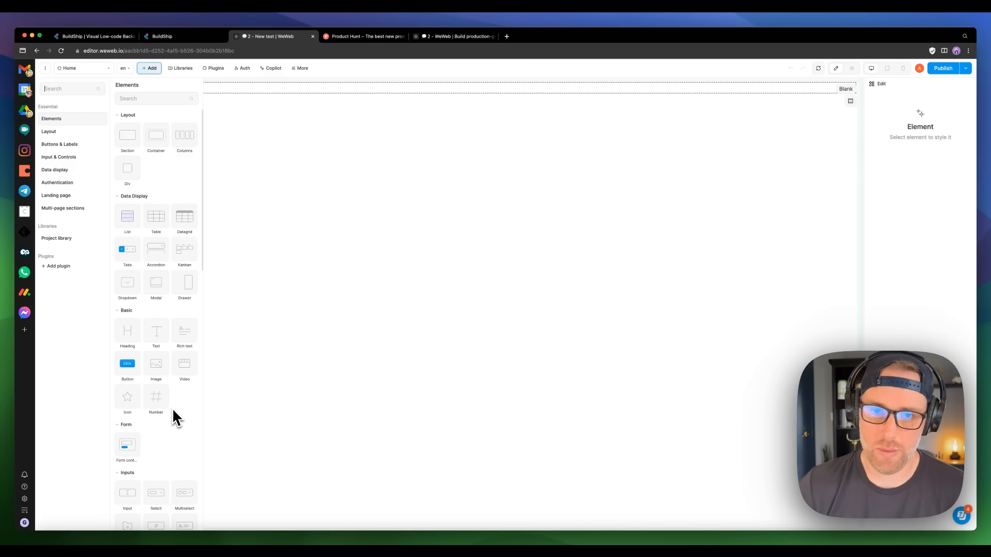
left_click(264, 133)
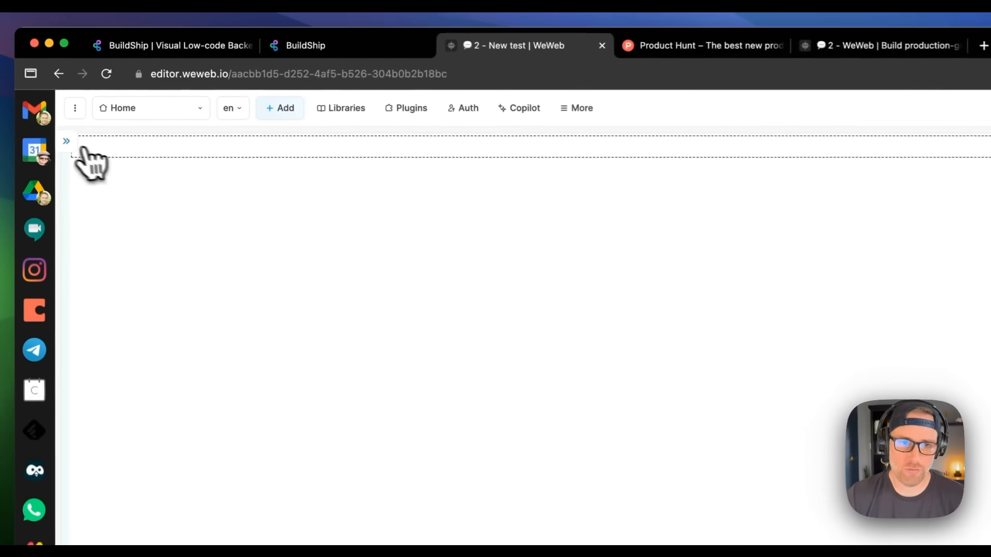
left_click(67, 143)
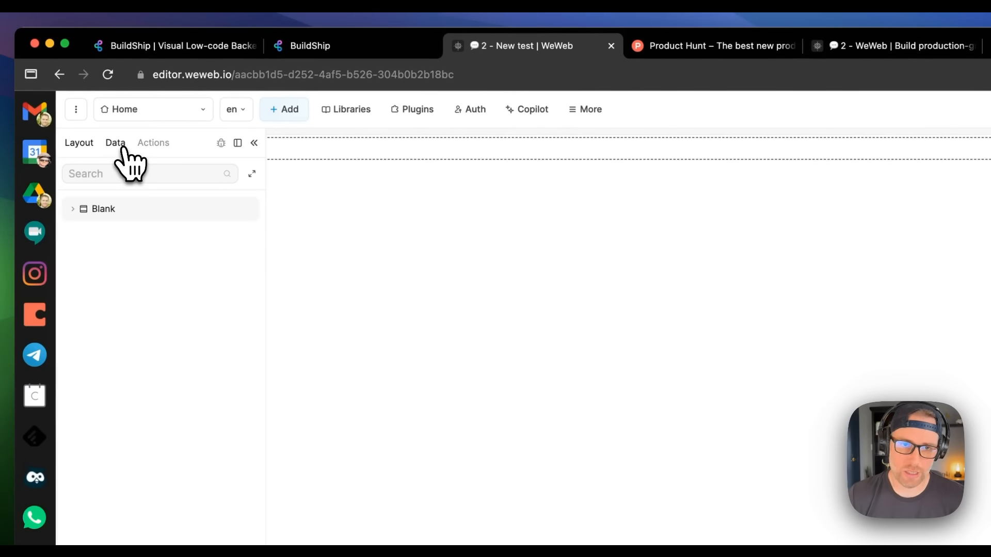
left_click(151, 144)
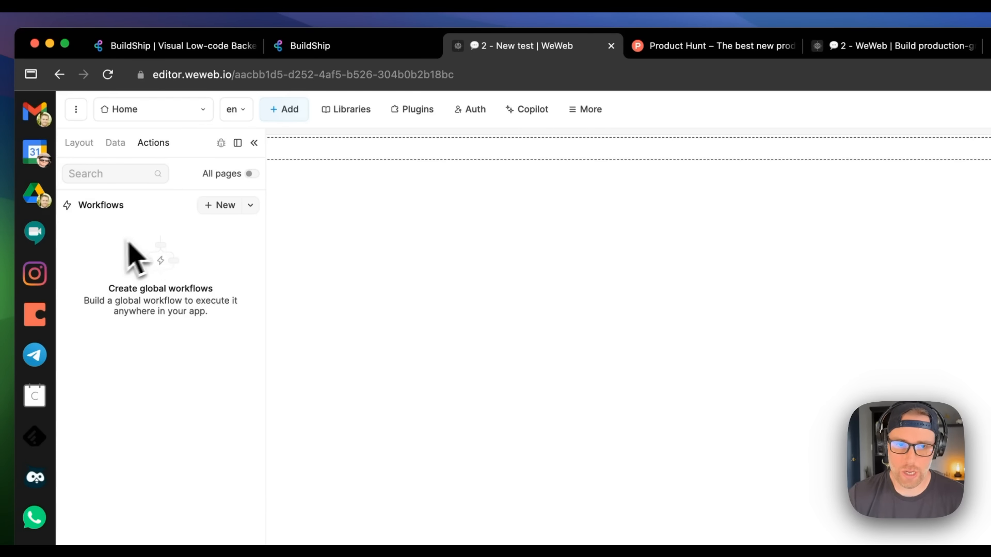
Step: Create a new global workflow, browse its Add an action list, then close the editor
left_click(212, 206)
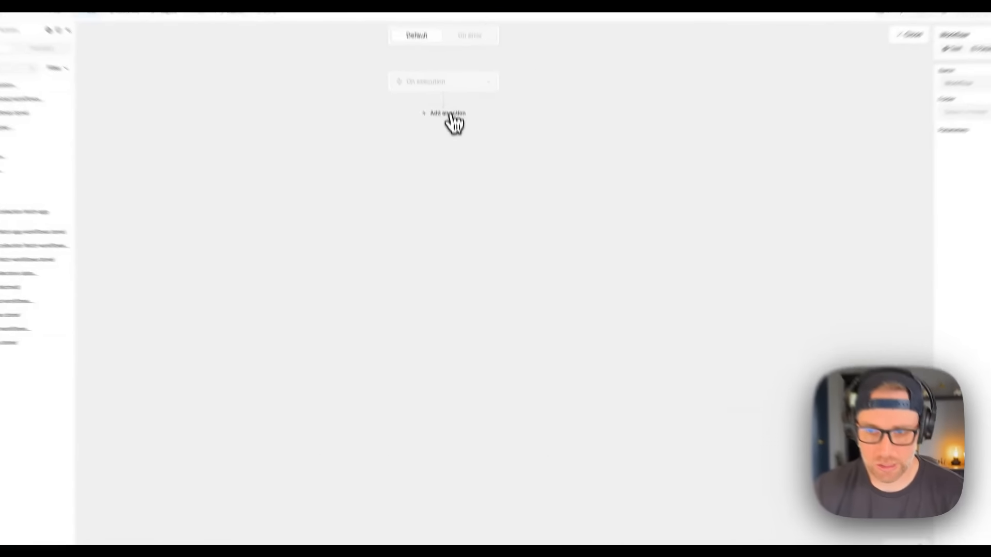
left_click(453, 156)
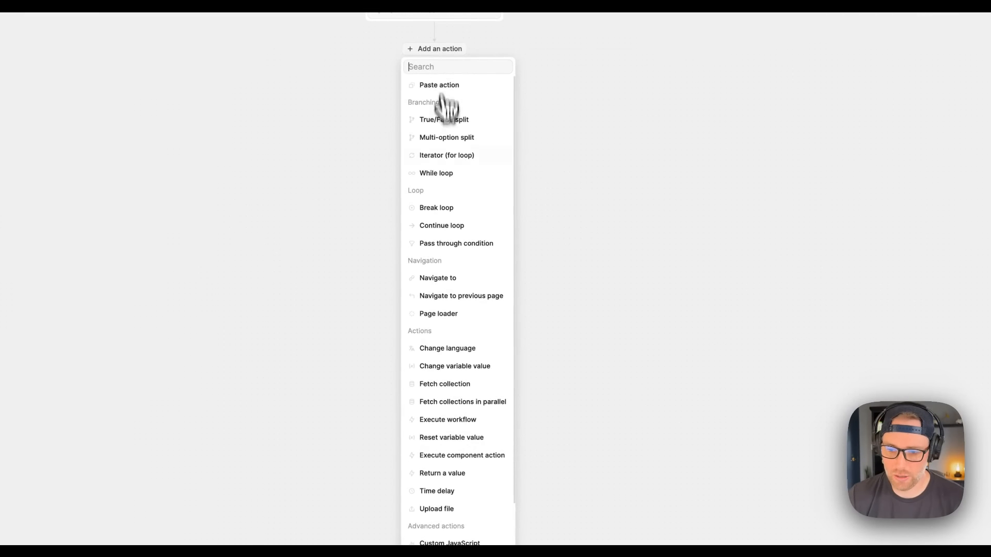
scroll(448, 155, "down", 3)
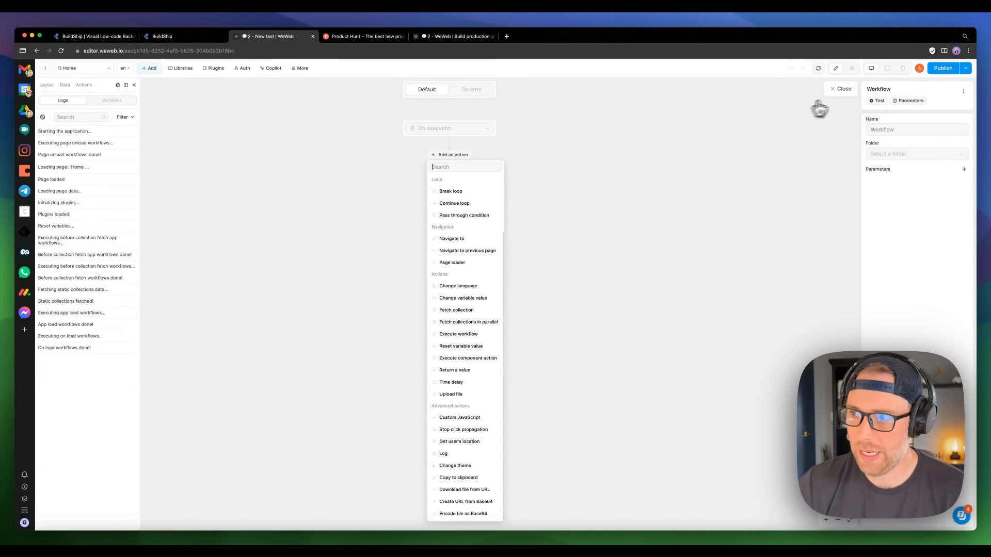
left_click(842, 89)
Step: Add the REST API plugin as a new data source, then return to the workflows list
left_click(65, 85)
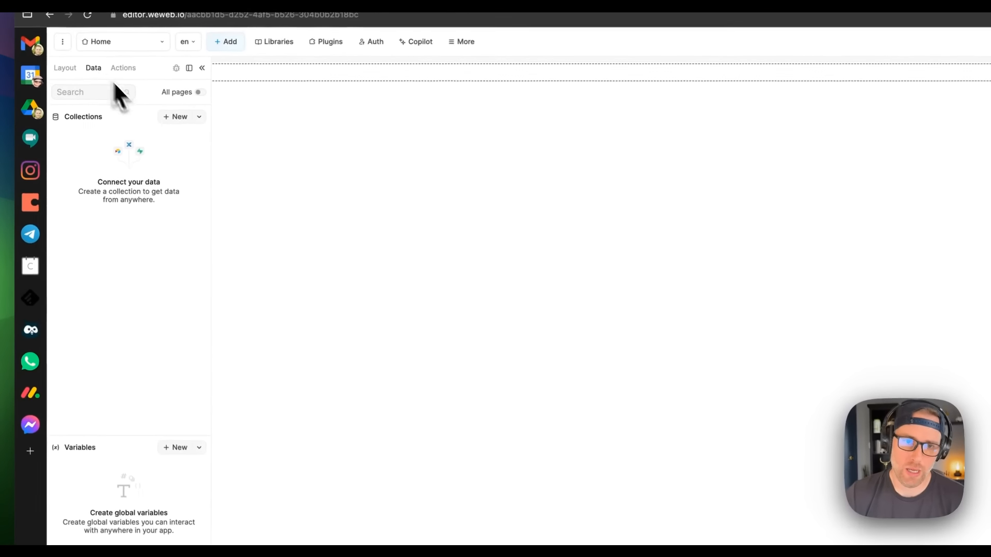
left_click(177, 120)
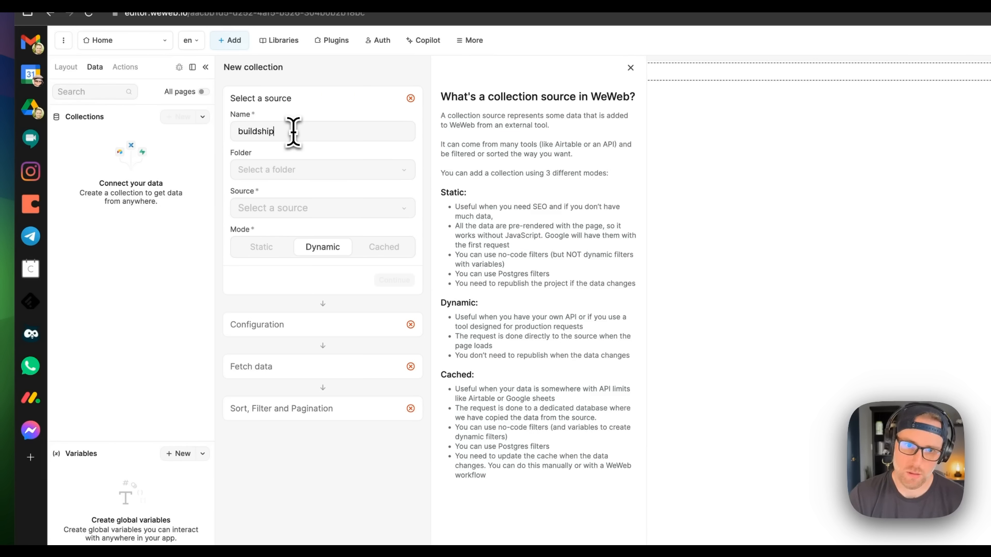
left_click(294, 209)
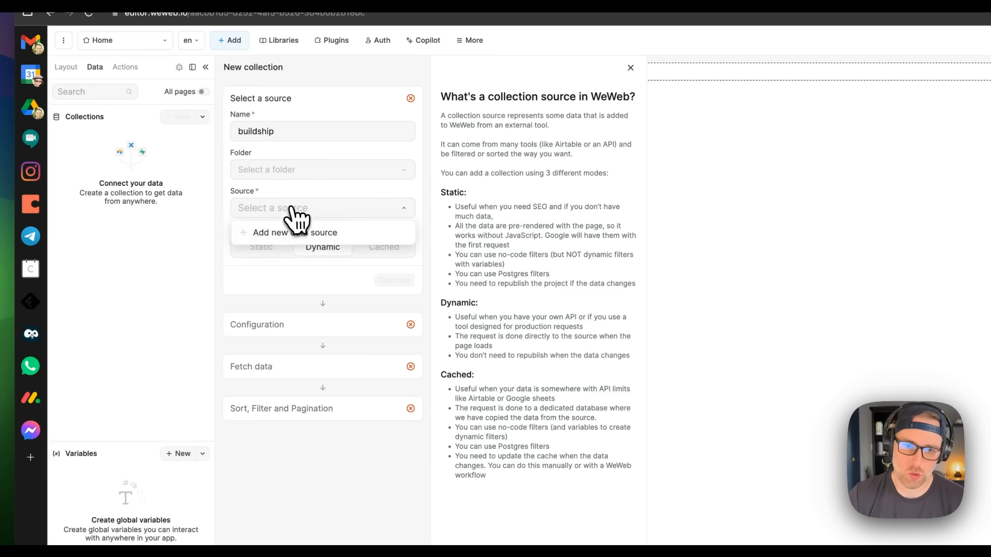
left_click(294, 247)
left_click(213, 146)
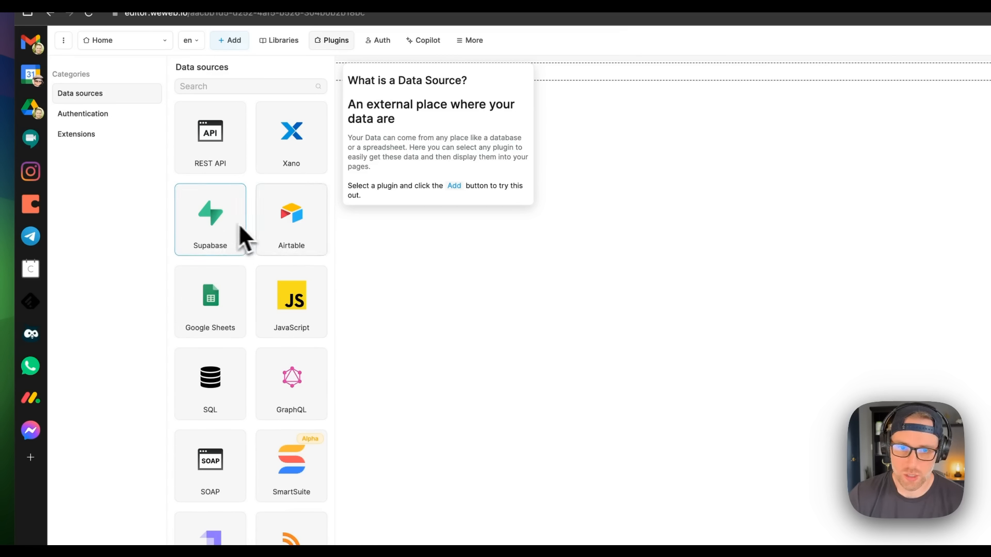
left_click(242, 150)
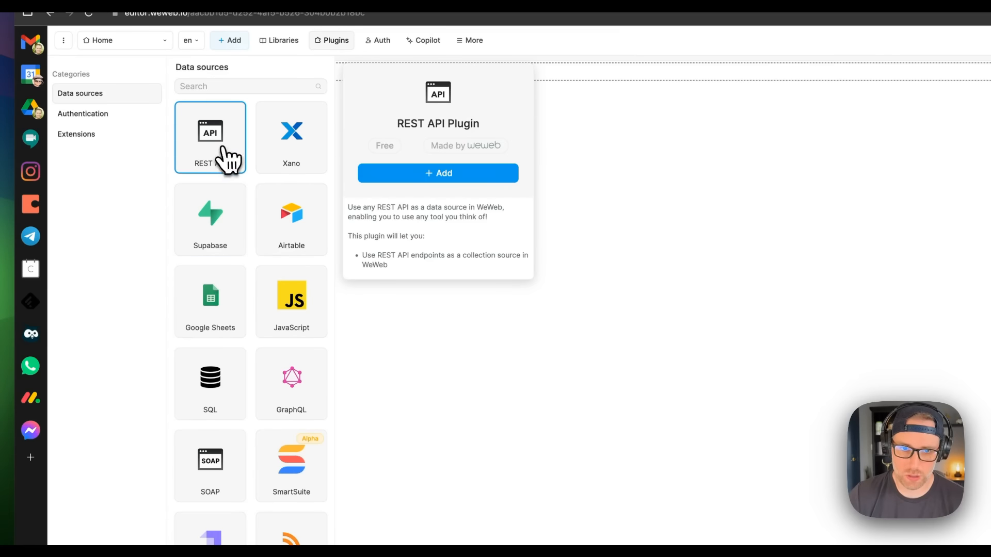
left_click(457, 176)
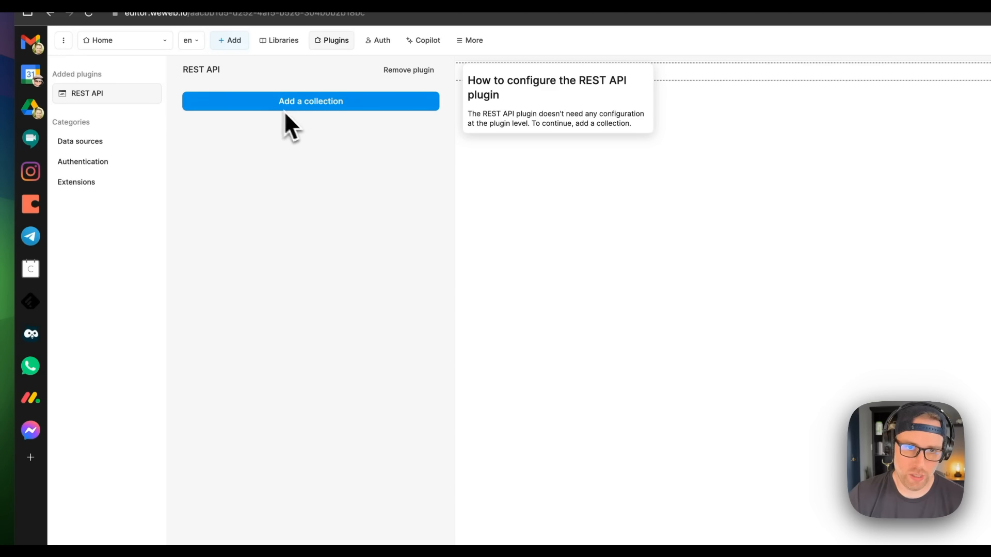
left_click(307, 102)
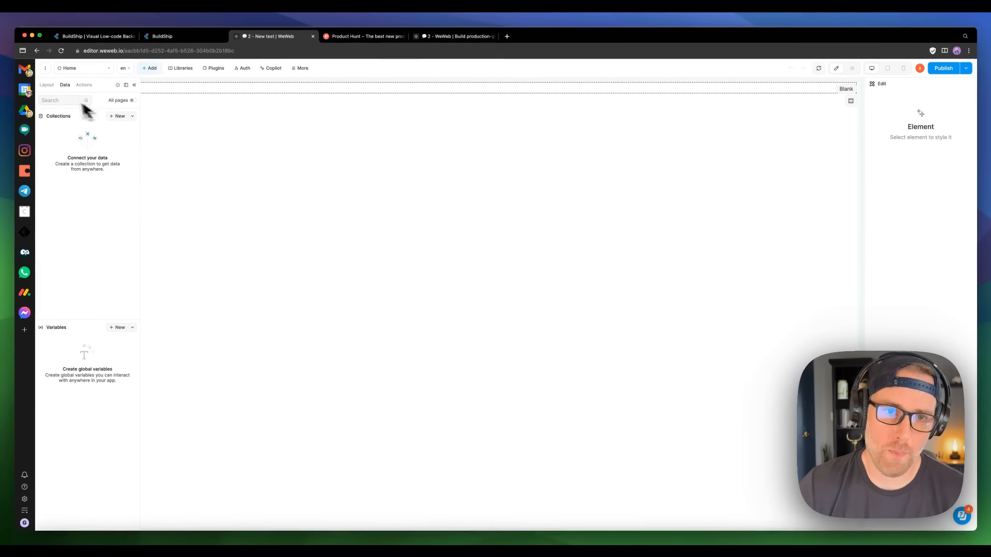
left_click(84, 85)
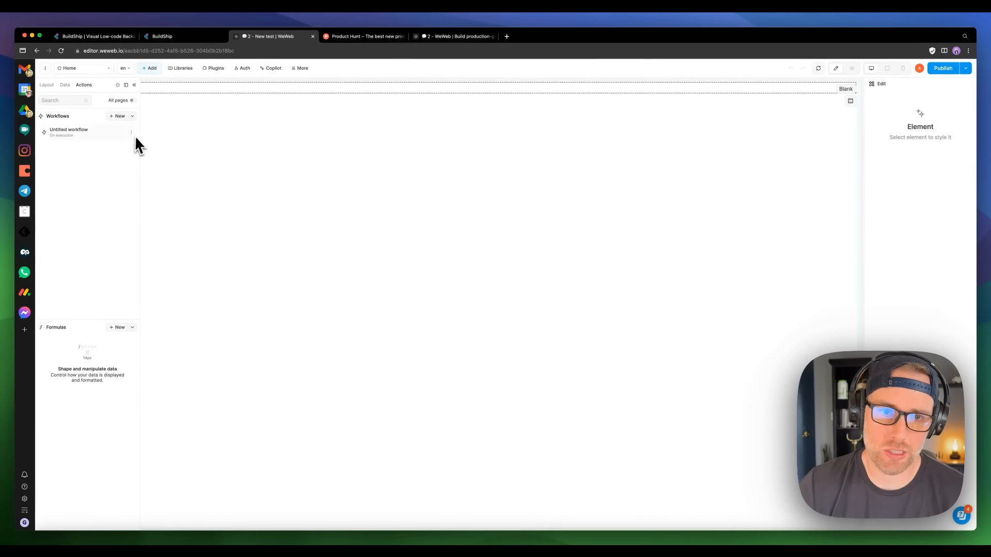
Step: Add a REST API Request action to the Untitled workflow with its method set to GET
left_click(95, 139)
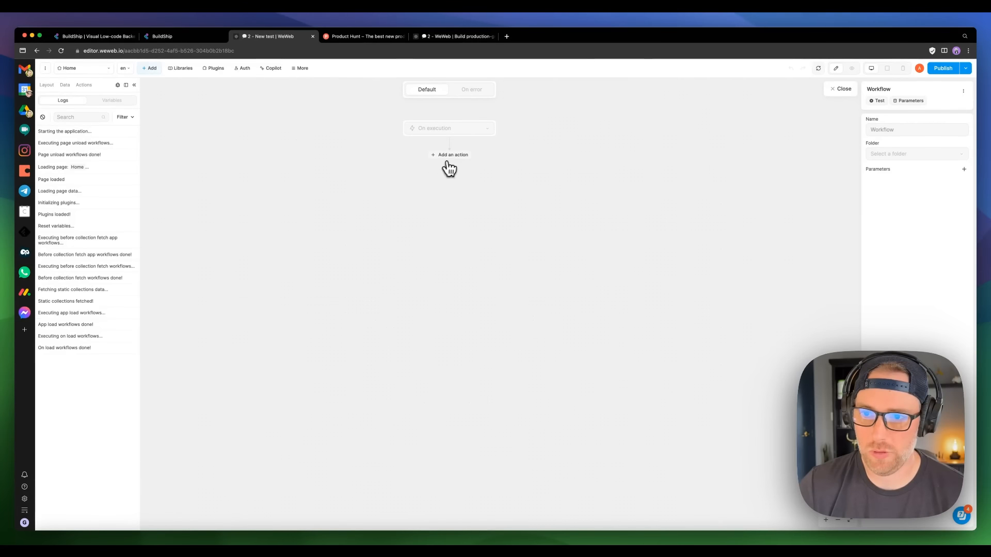
left_click(450, 157)
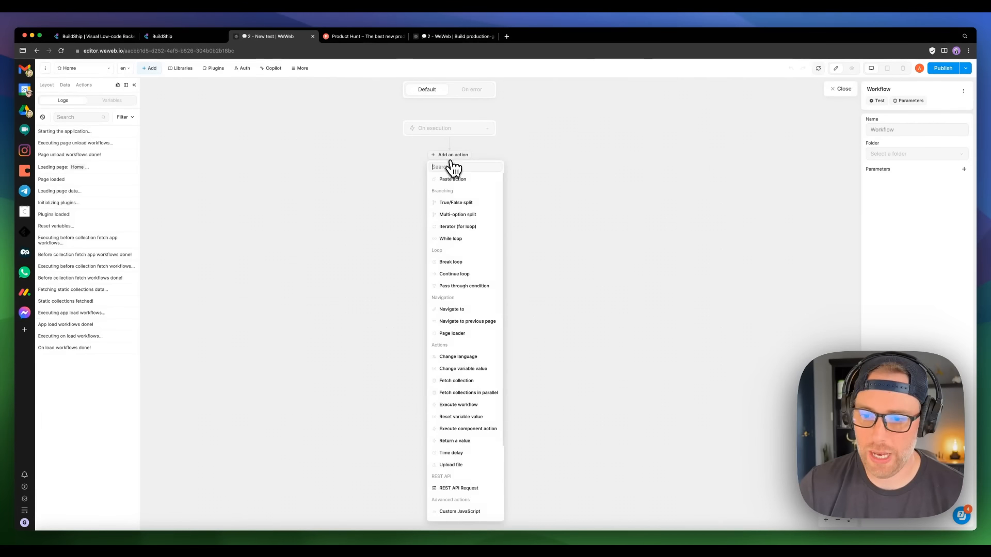
left_click(467, 489)
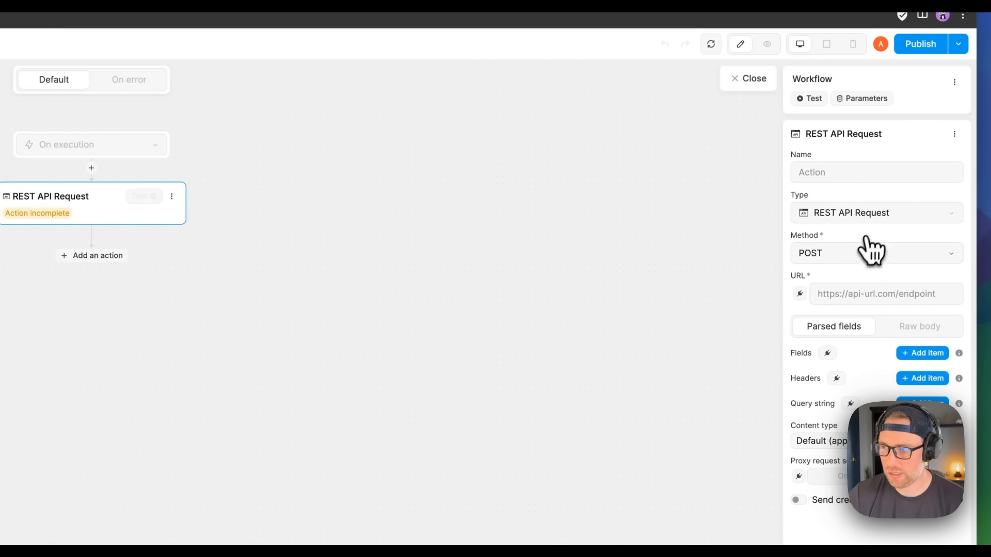
left_click(831, 259)
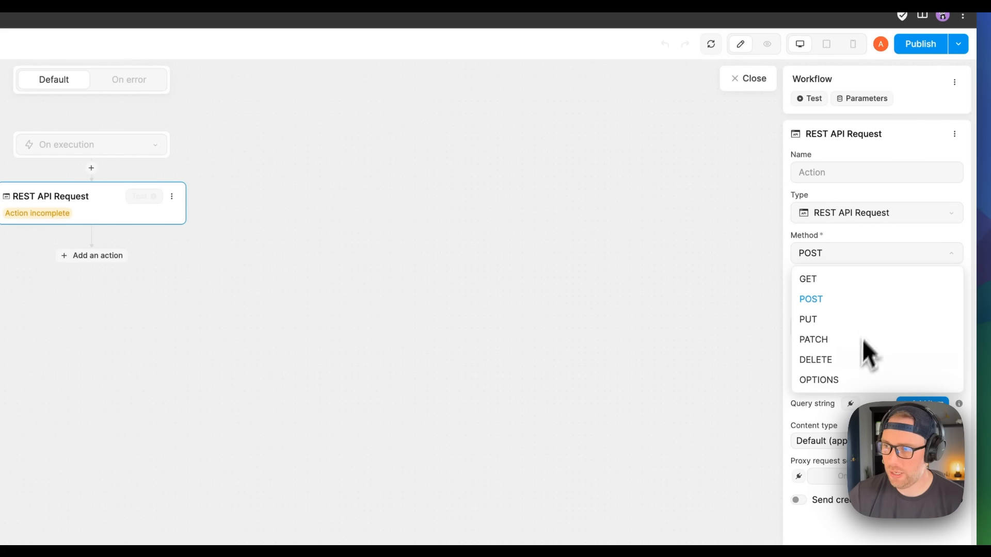
left_click(818, 284)
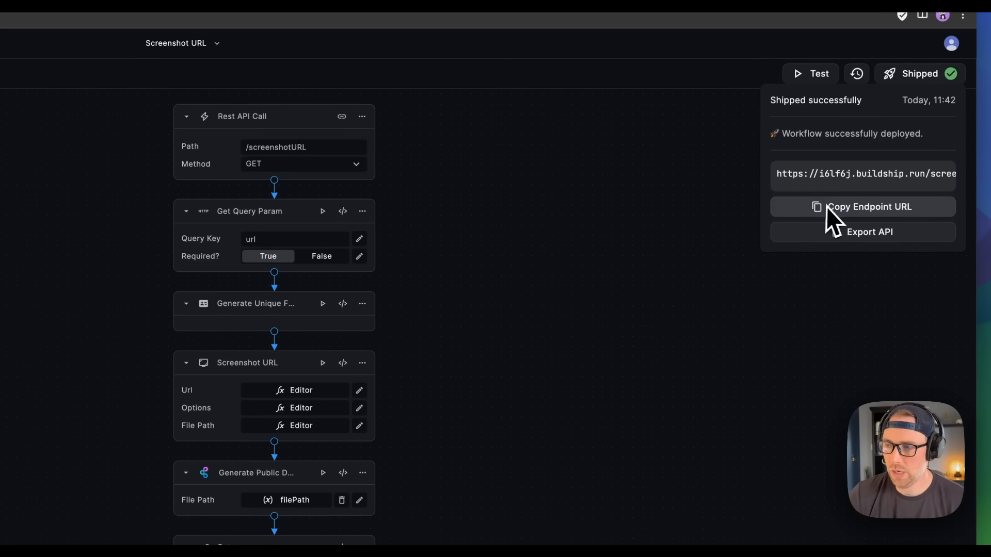
Step: Paste the copied BuildShip endpoint URL into the REST API Request's URL field
left_click(840, 209)
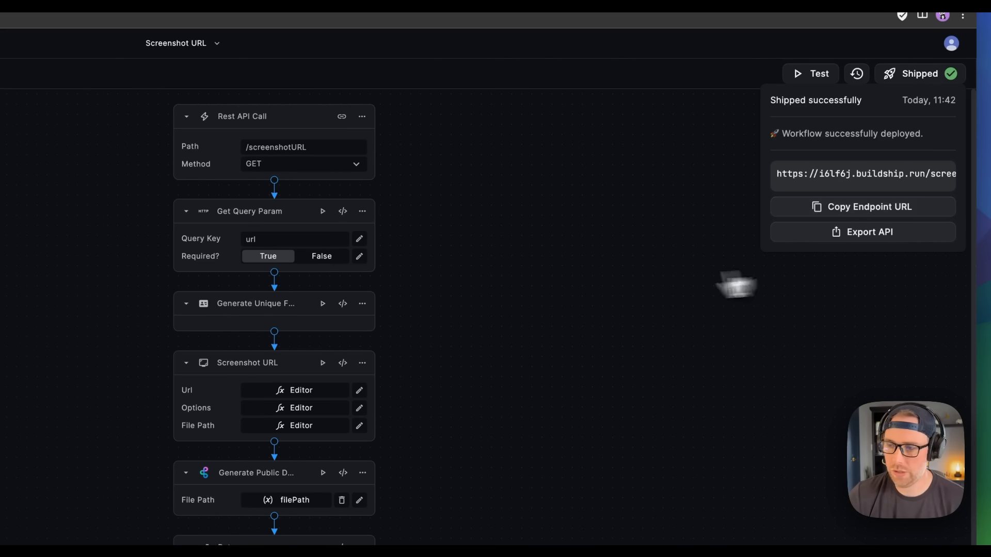
key("ctrl+Tab")
left_click(864, 296)
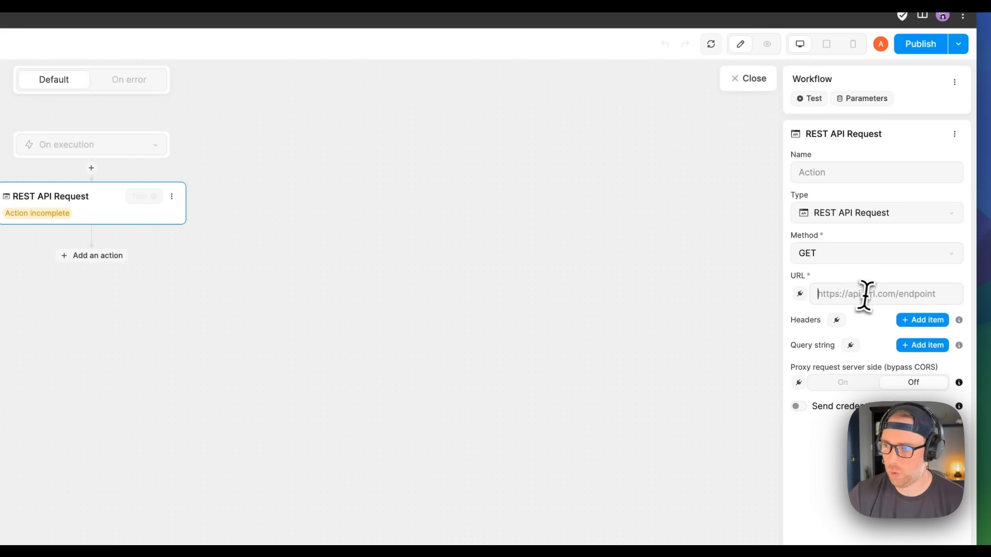
key("super+v")
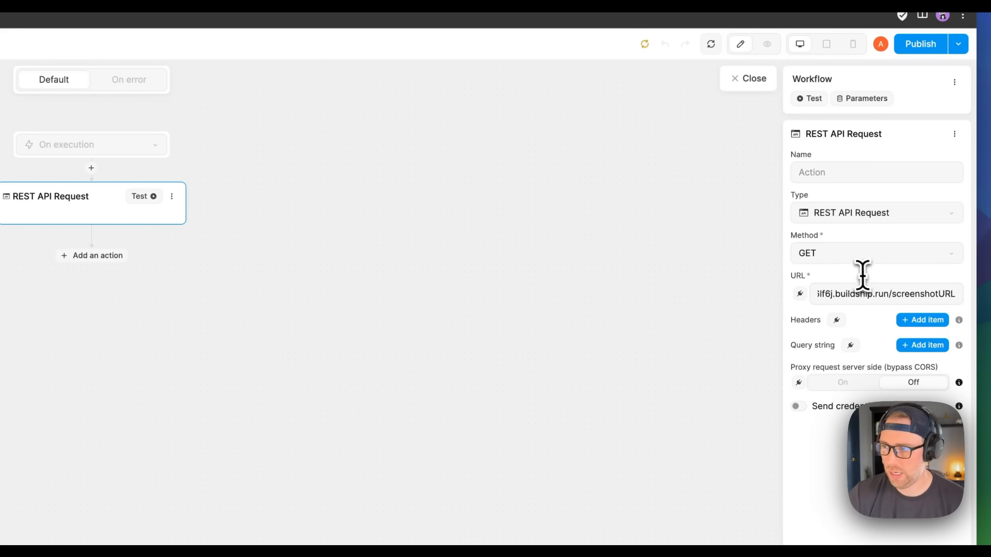
Step: Add a query string parameter with key 'url' to the request
key("ctrl+shift+Tab")
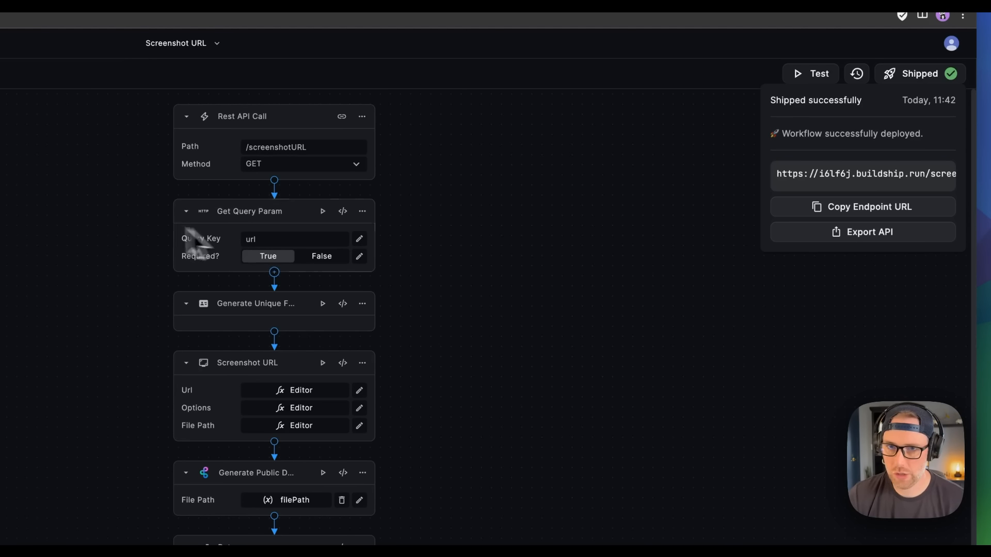
key("ctrl+Tab")
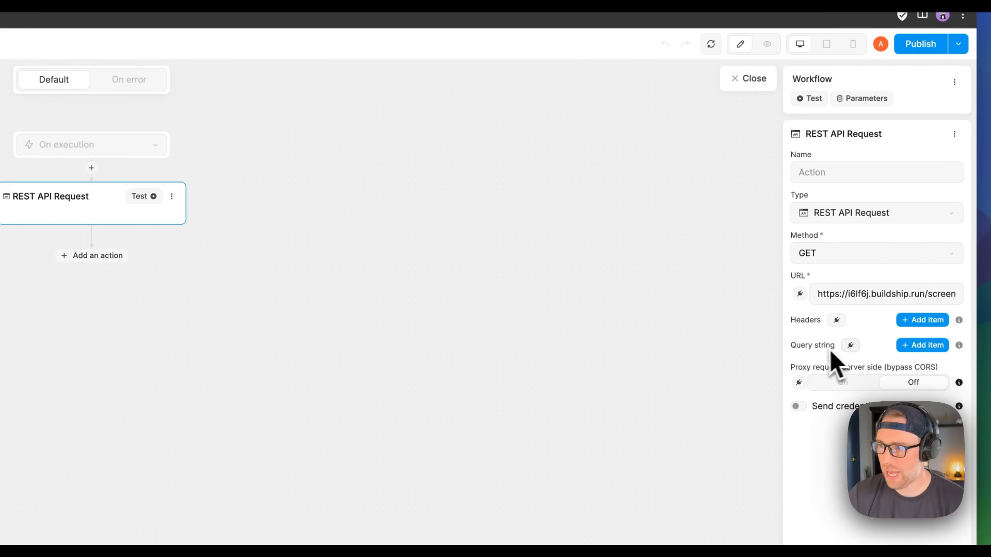
left_click(922, 347)
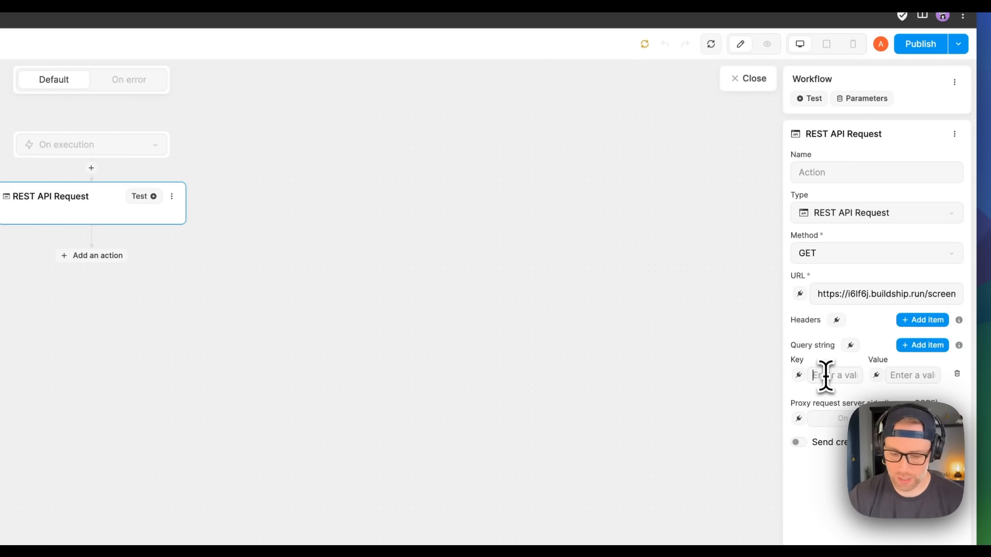
type("url")
left_click(896, 376)
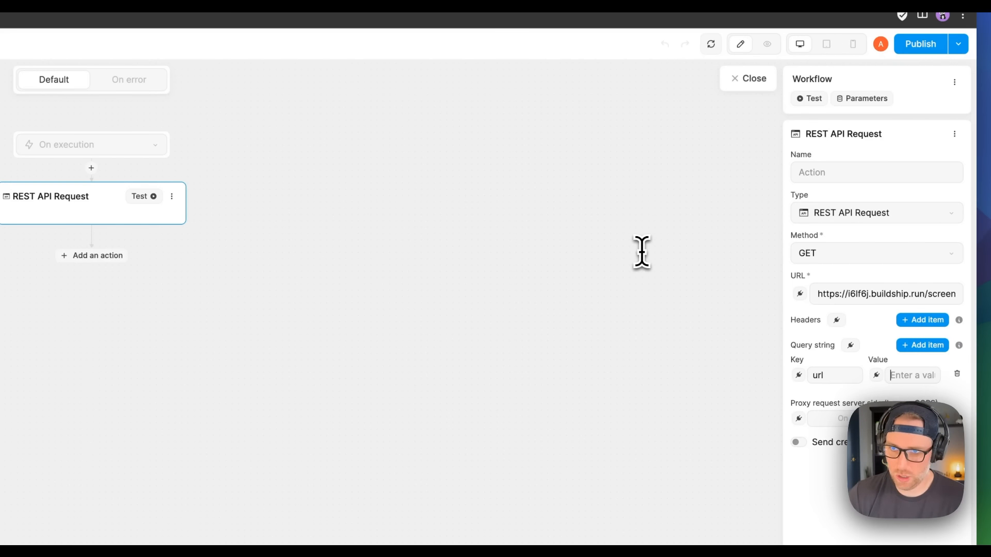
left_click(362, 36)
Step: Paste the Product Hunt address as the url query value and test the request
left_click(249, 51)
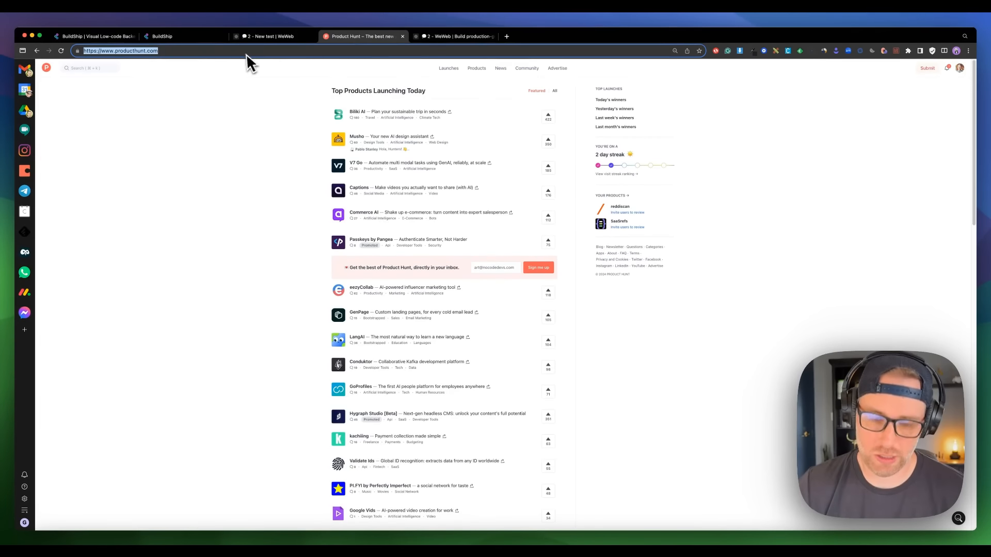
left_click(265, 38)
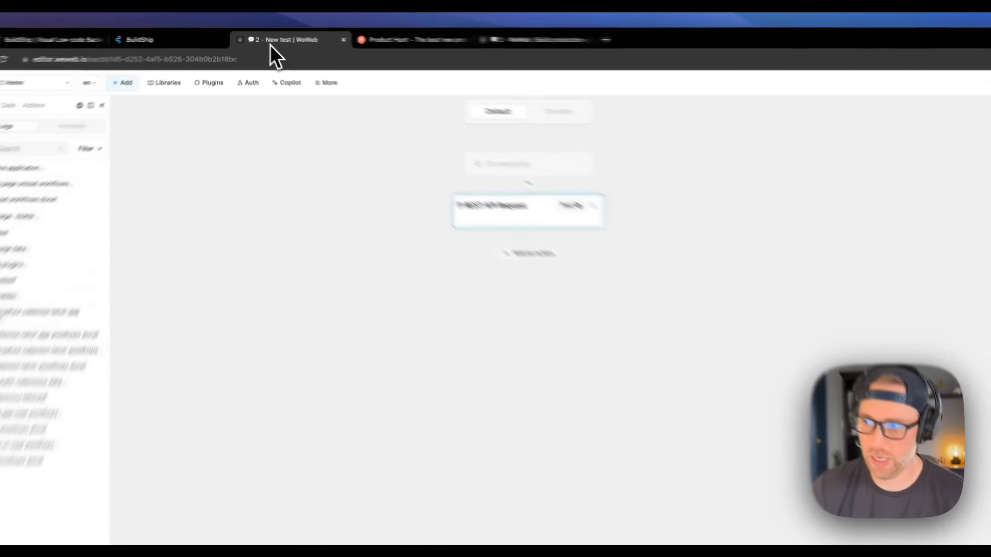
key("super+v")
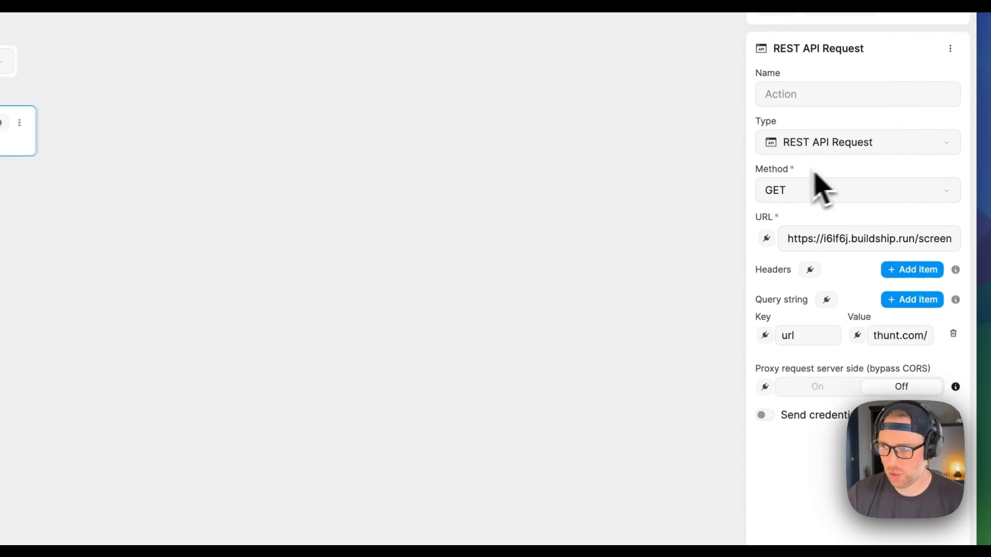
left_click(480, 159)
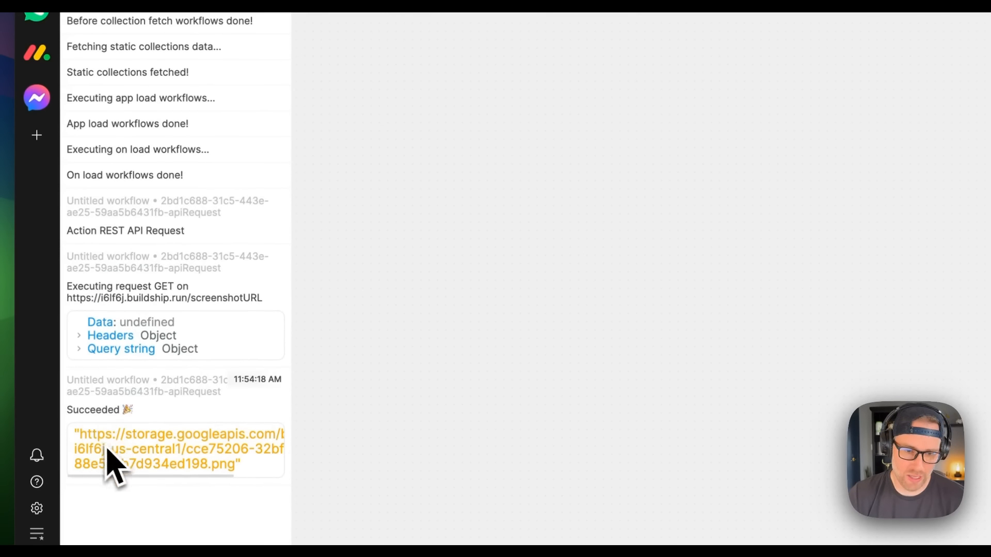
Step: Copy the returned storage PNG URL from the logs and load it in a new tab
left_click_drag(84, 441, 207, 474)
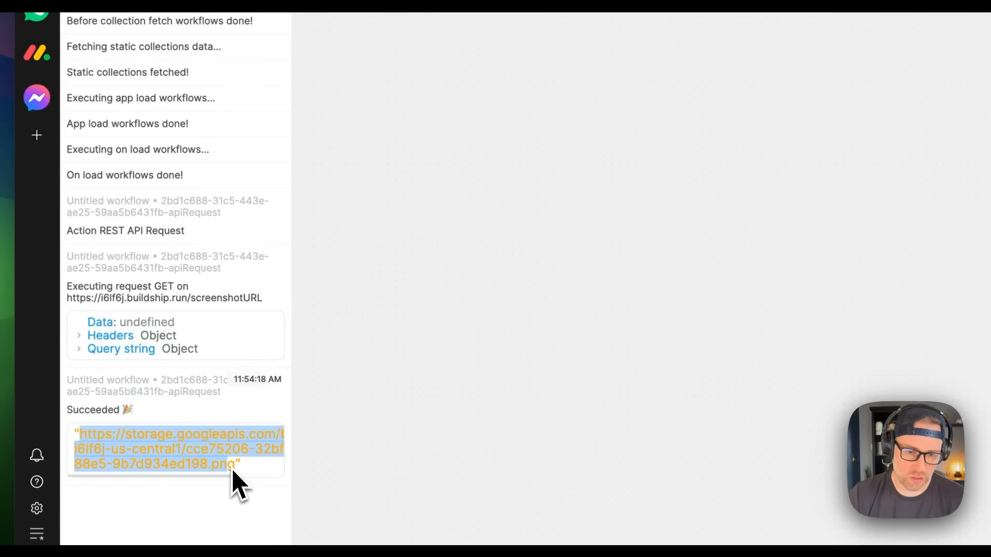
right_click(211, 467)
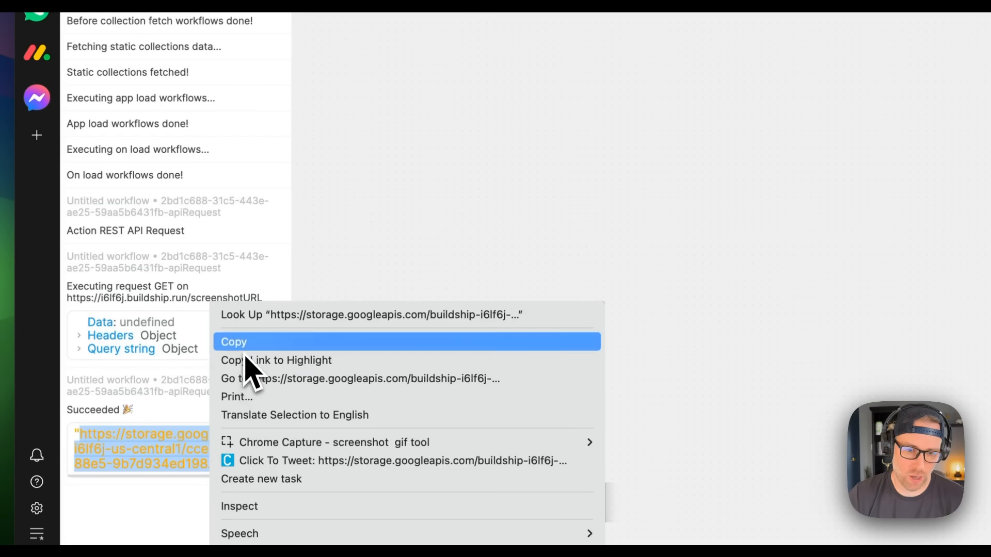
left_click(247, 344)
left_click(507, 37)
key("super+v")
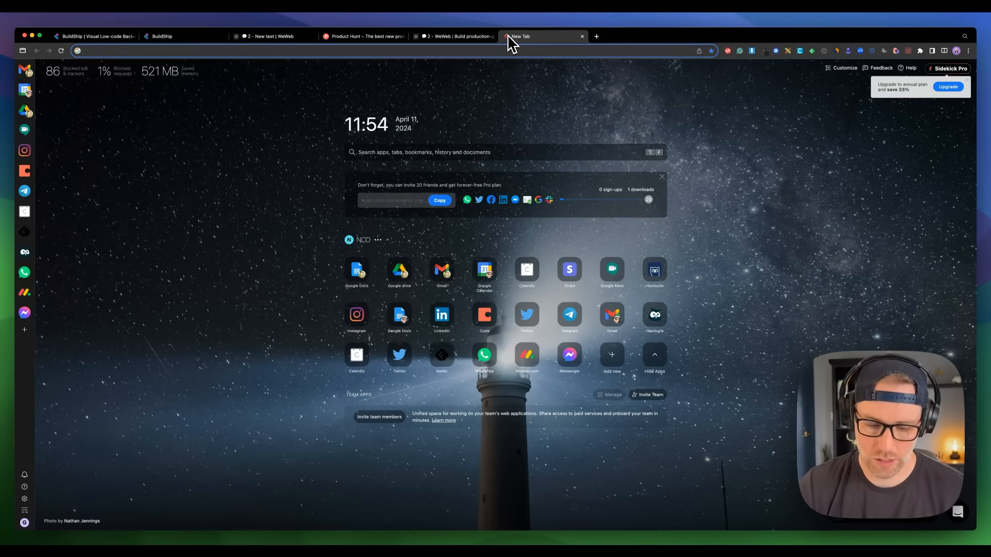
key("Return")
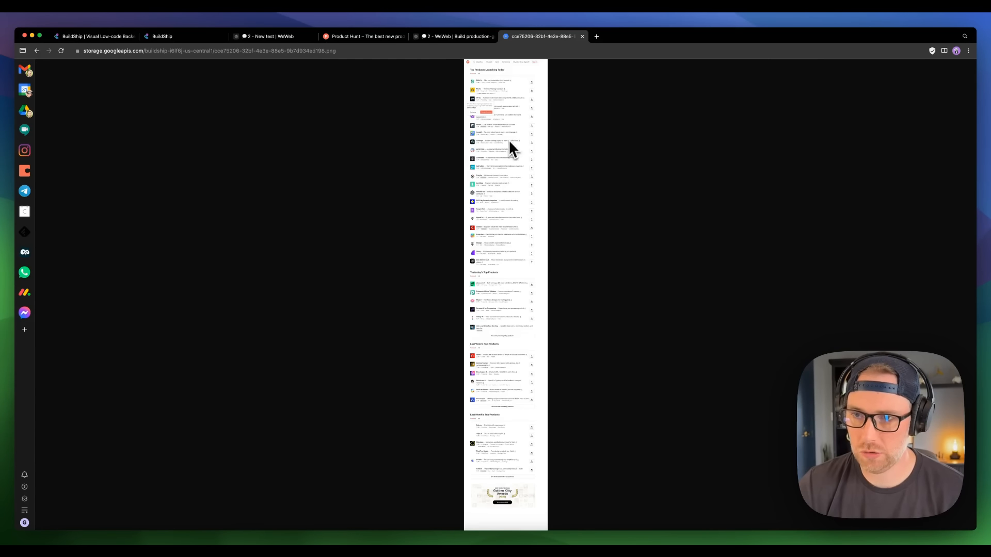
Step: Leave the screenshot tab and return to the '2 - New test | WeWeb' editor tab
left_click(456, 38)
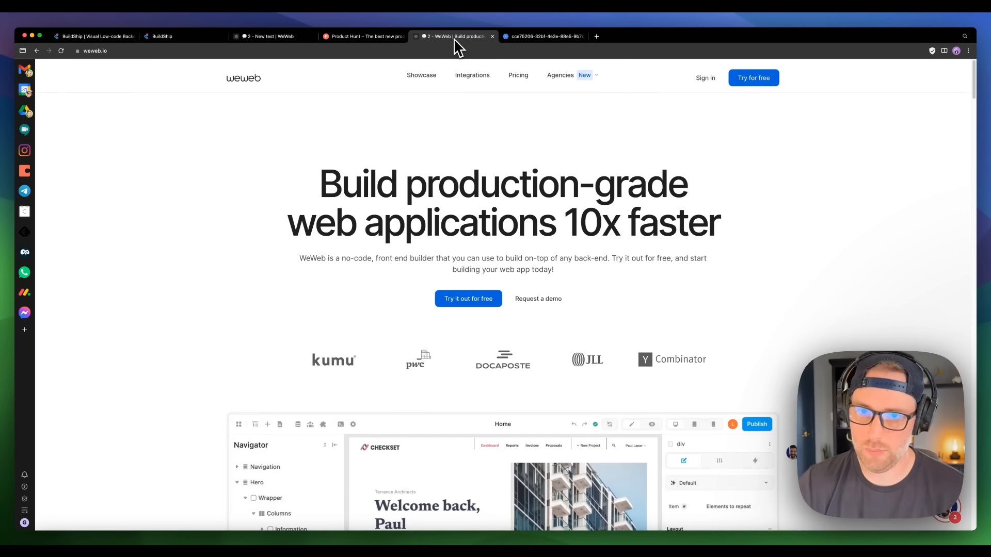
left_click(274, 37)
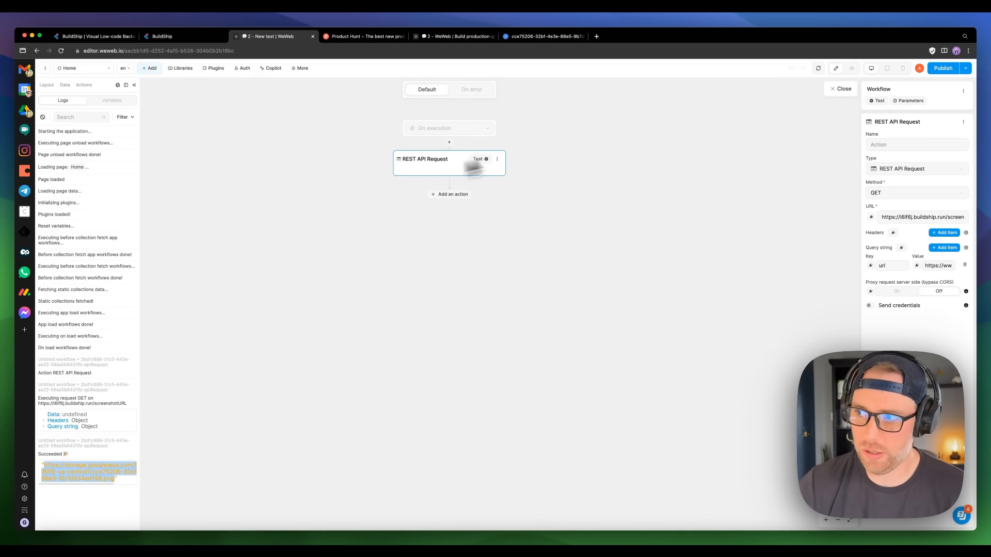
Step: Close the workflow editor and show the Data panel's Collections and Variables
left_click(838, 95)
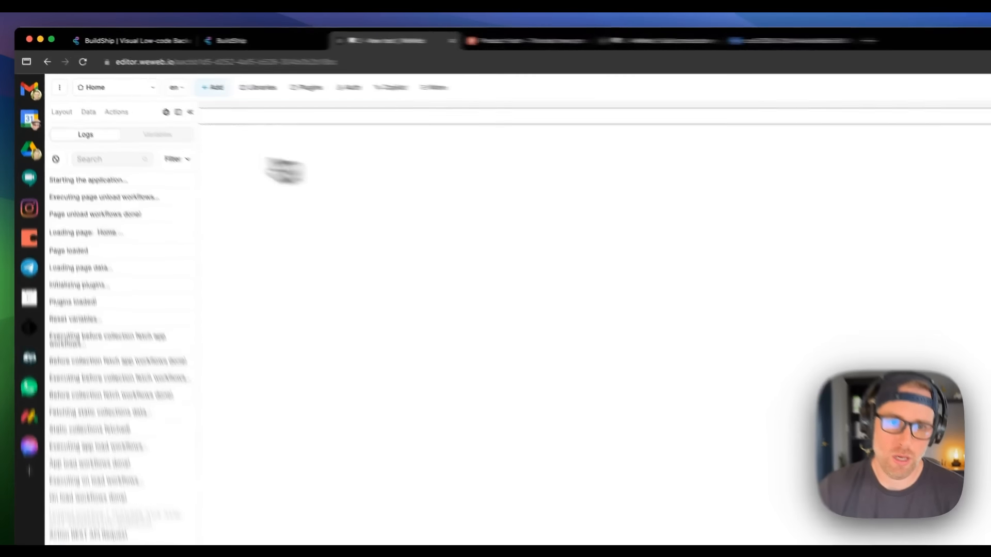
left_click(115, 144)
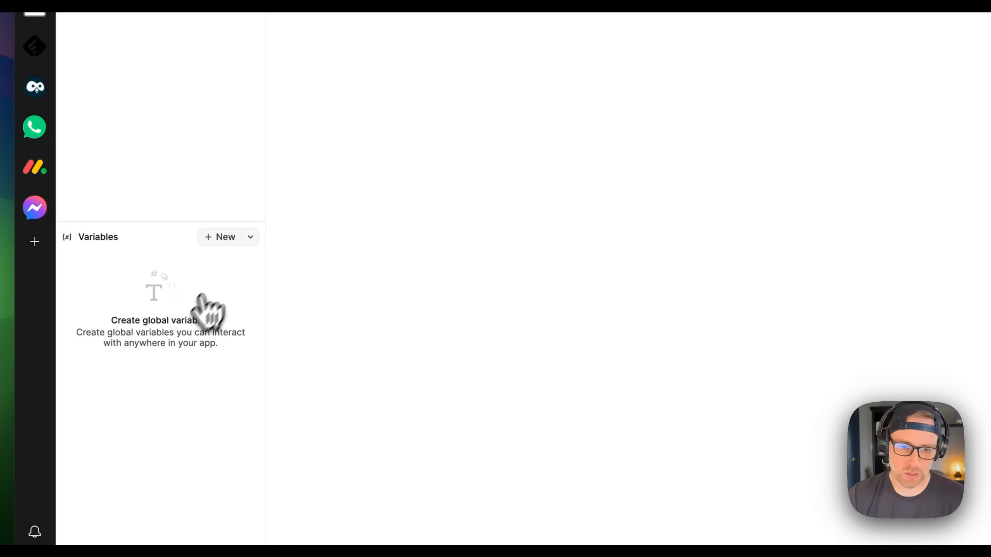
Step: Create a new global variable named image_url of type Text
left_click(222, 238)
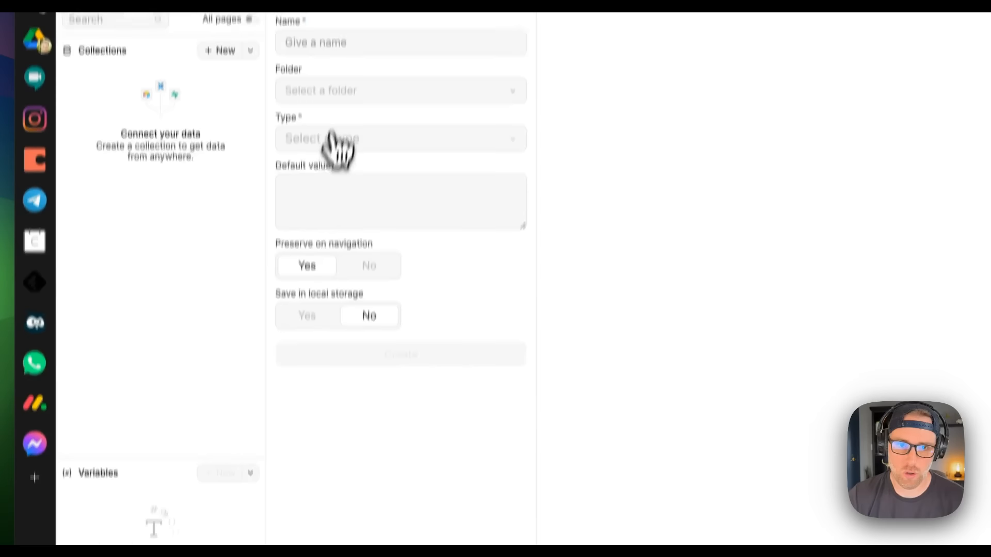
left_click(356, 22)
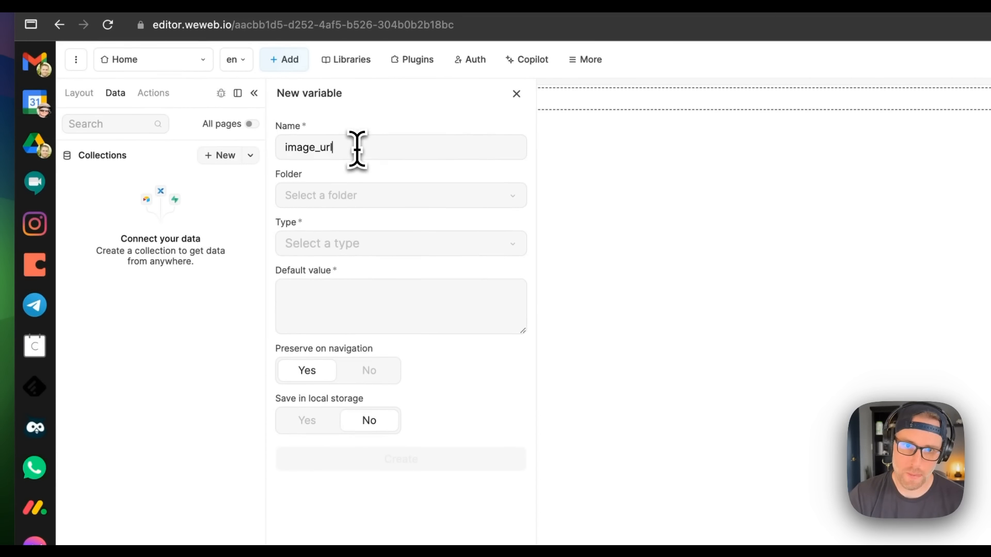
left_click(388, 244)
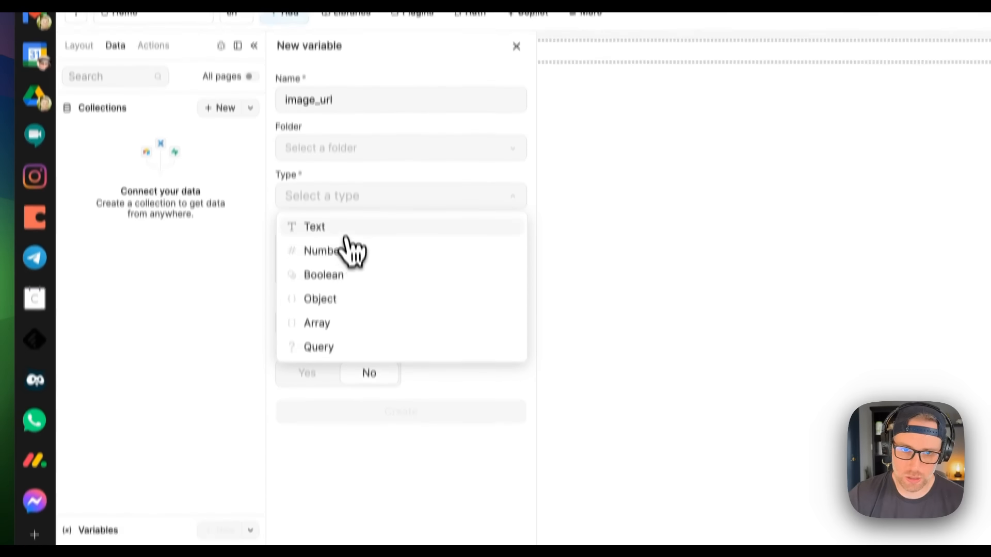
left_click(343, 186)
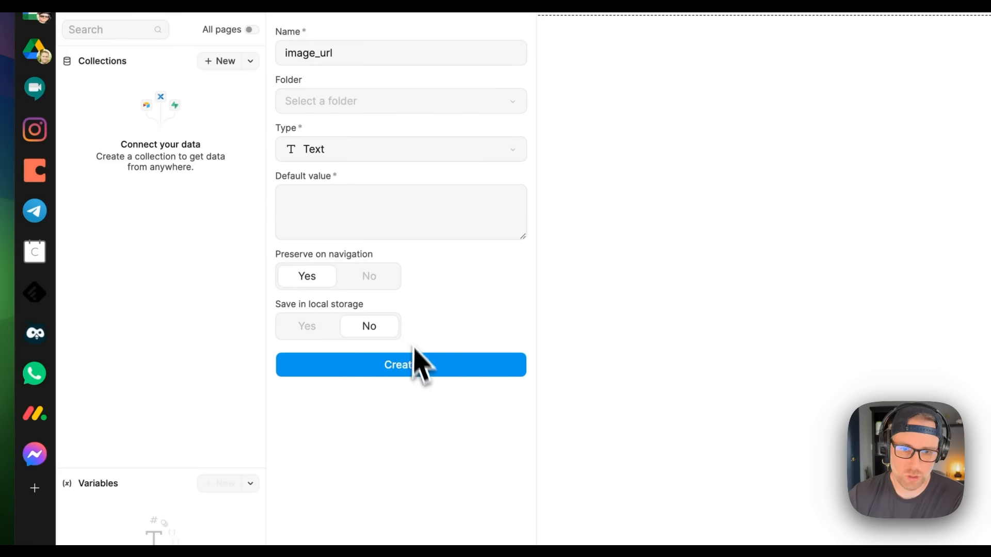
left_click(407, 365)
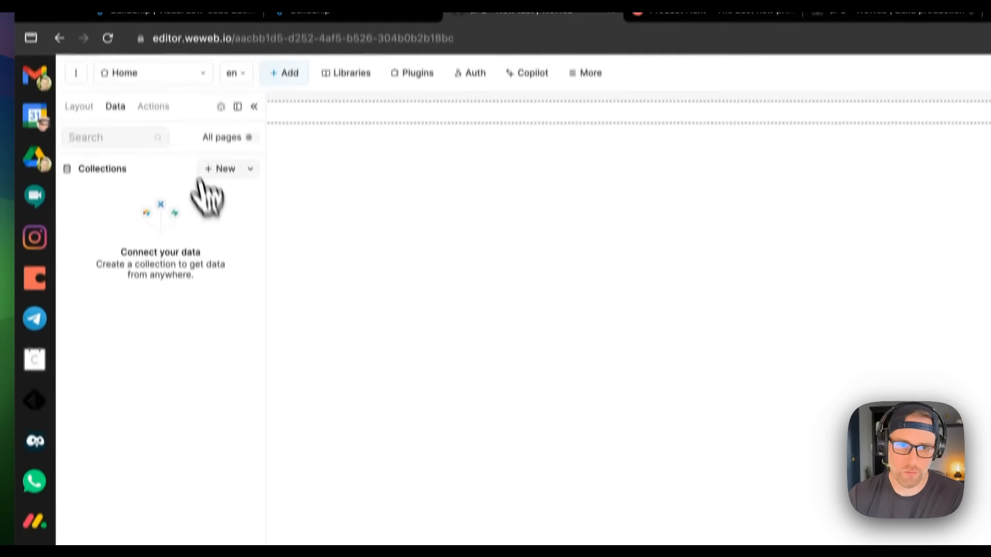
Step: Add a Change variable value step targeting image_url after the REST API Request in Untitled workflow
left_click(154, 143)
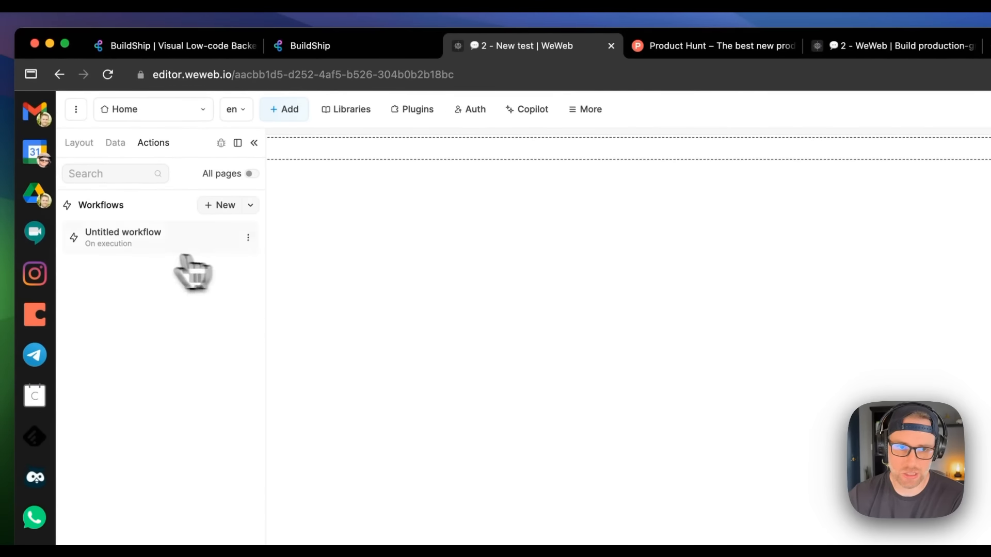
left_click(120, 240)
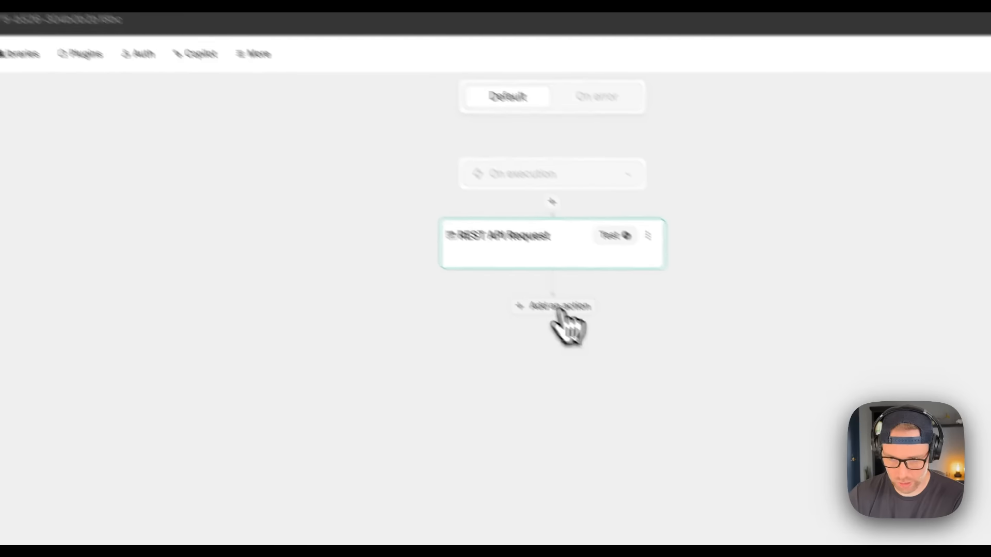
left_click(604, 337)
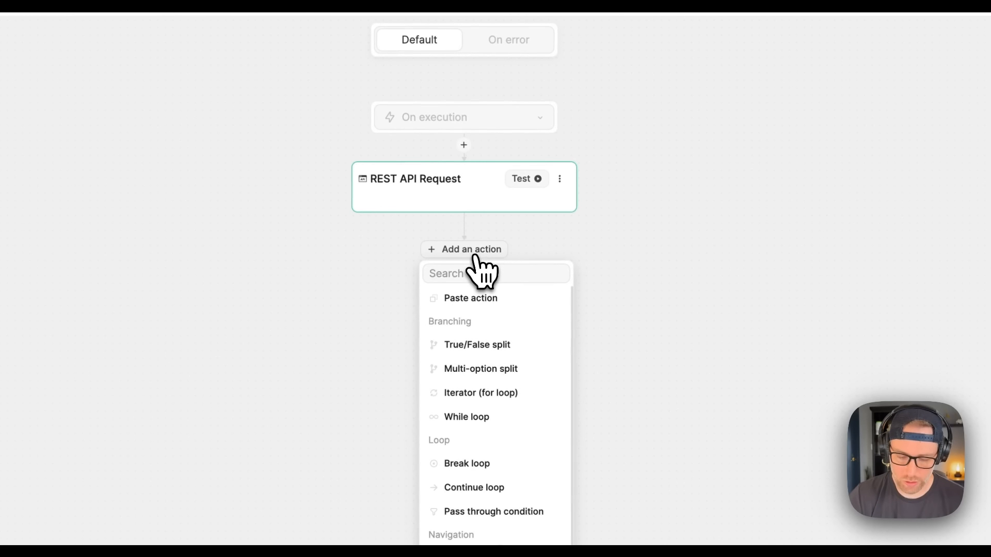
type("var")
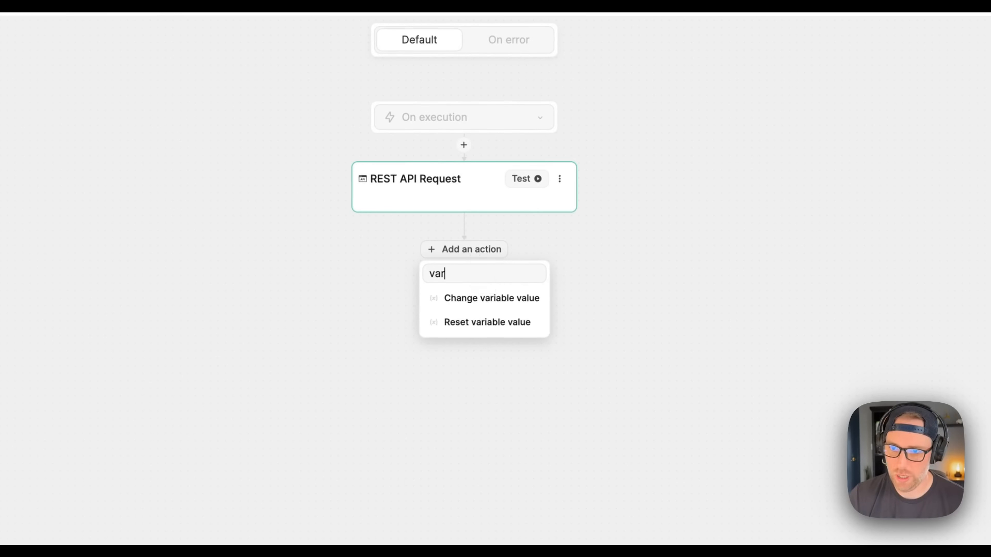
left_click(496, 303)
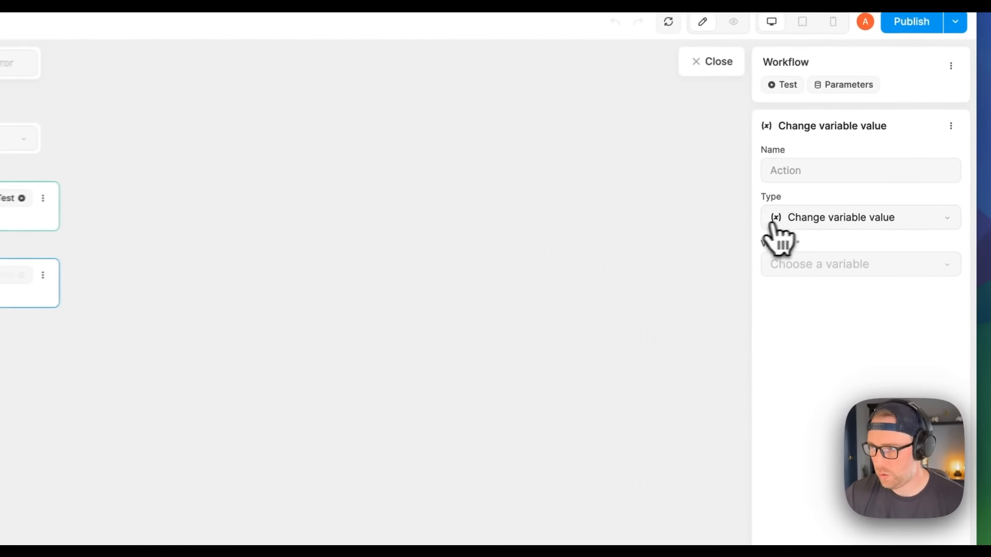
left_click(823, 259)
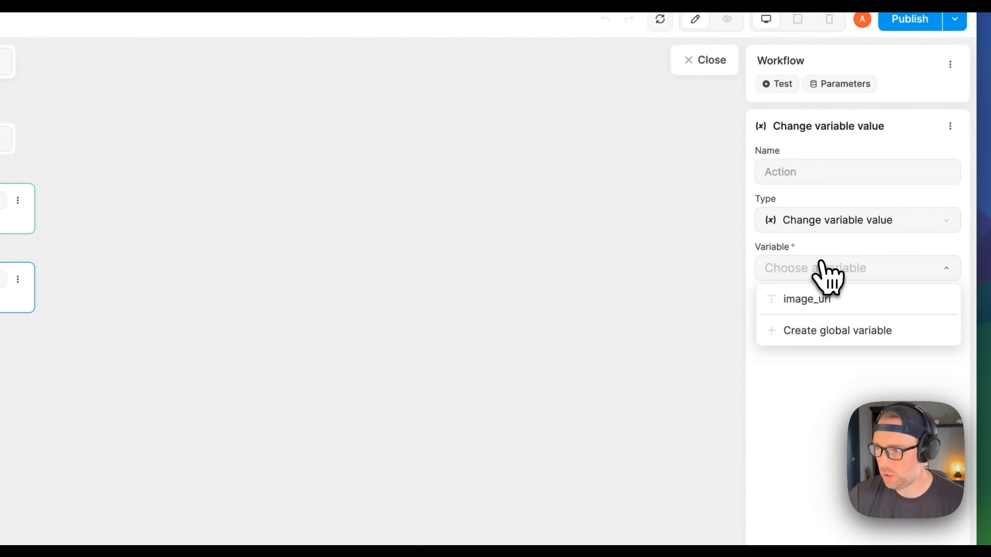
left_click(819, 303)
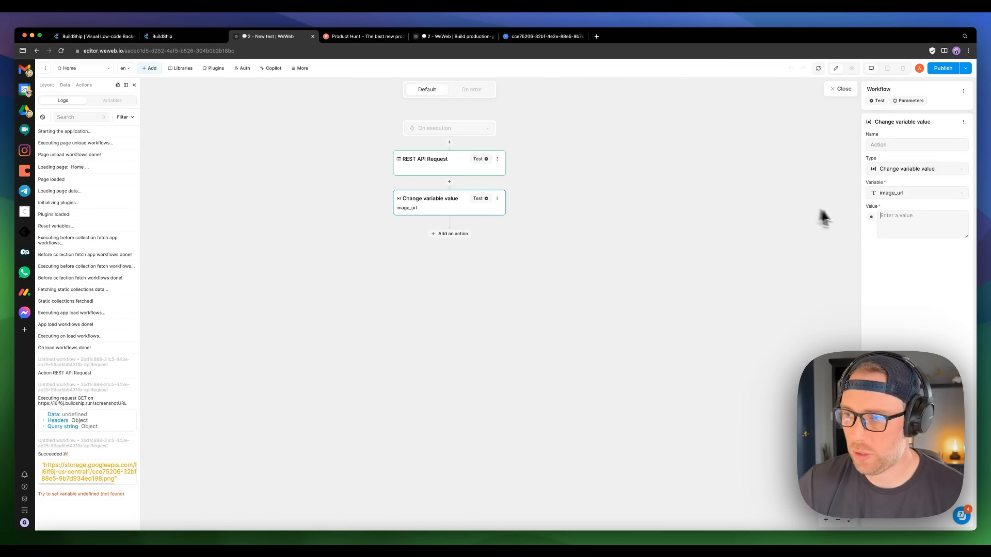
Step: Bind image_url's new value to the REST API Request's result from action 1
left_click(872, 216)
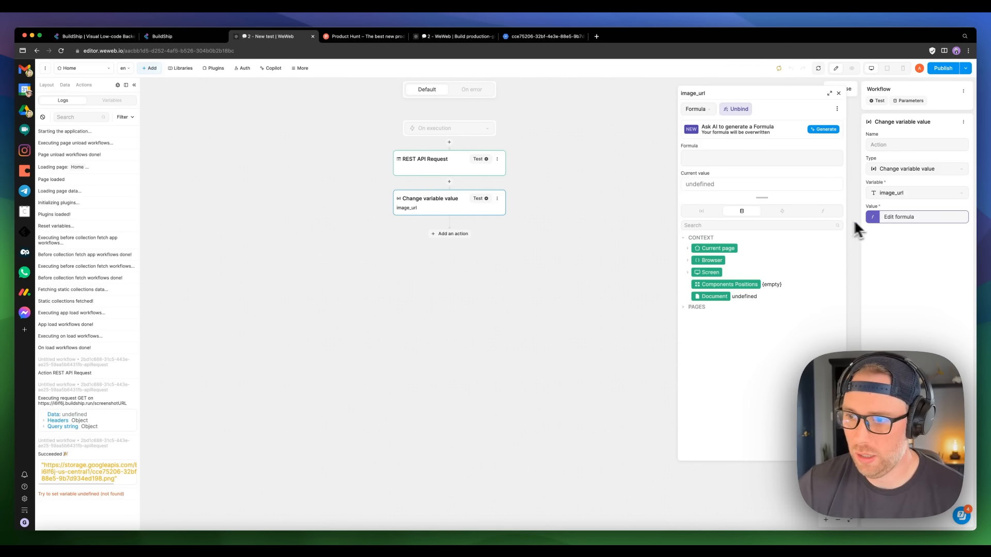
left_click(783, 211)
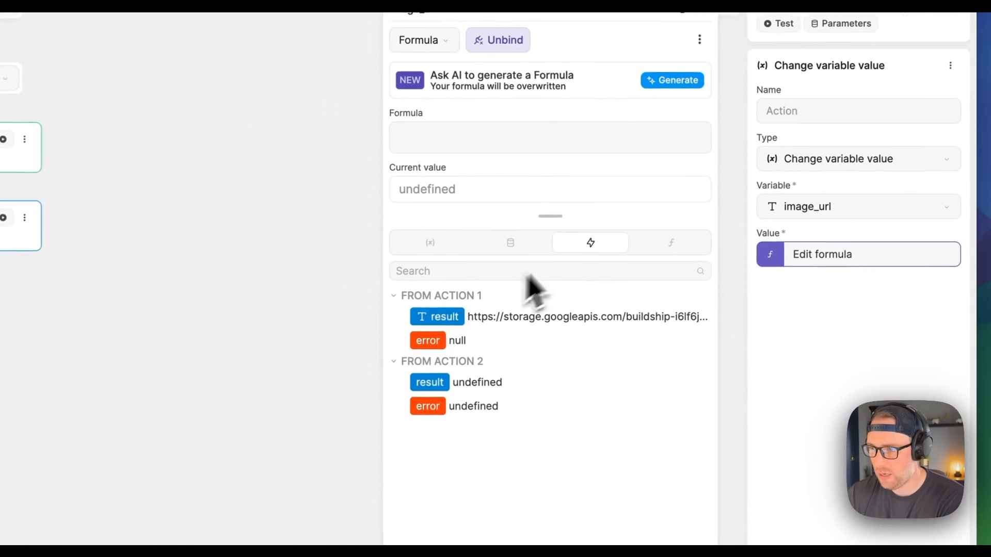
left_click(443, 319)
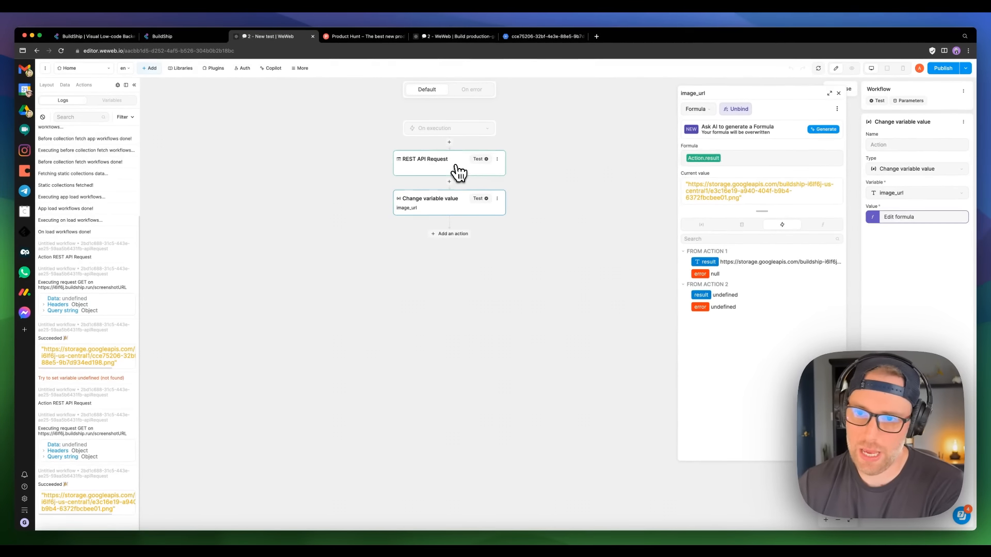
left_click(454, 171)
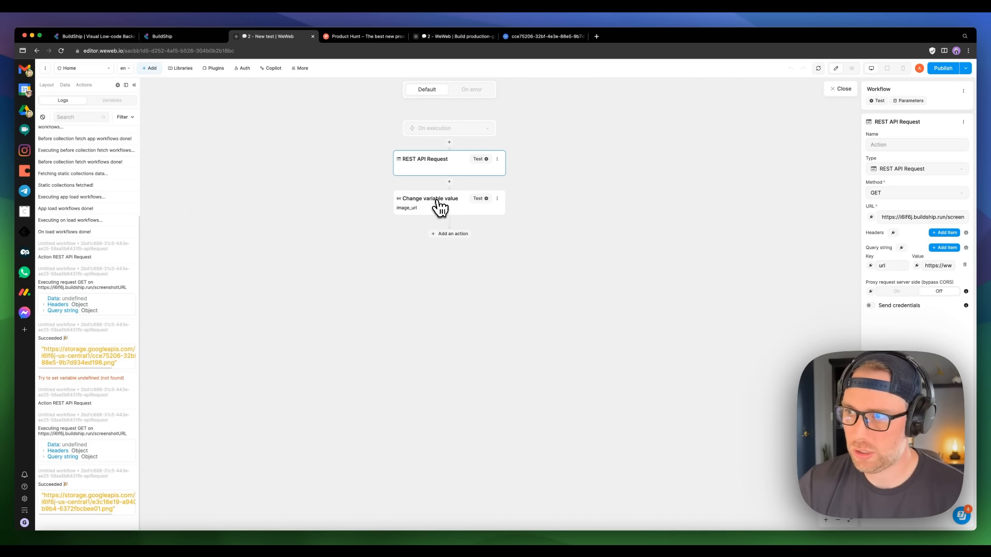
Step: Close the workflow editor and drag a Form container from the elements search onto the Home page
left_click(842, 90)
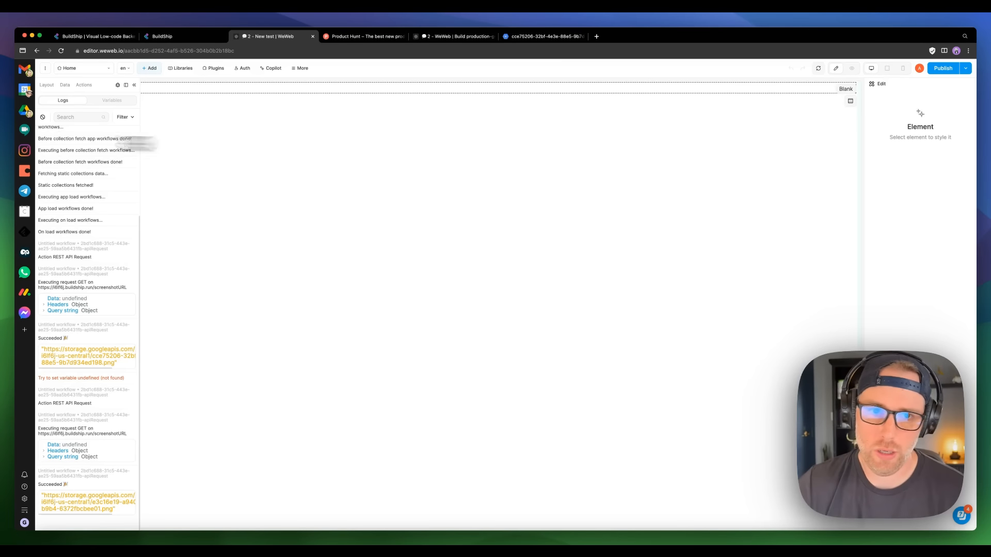
left_click(134, 87)
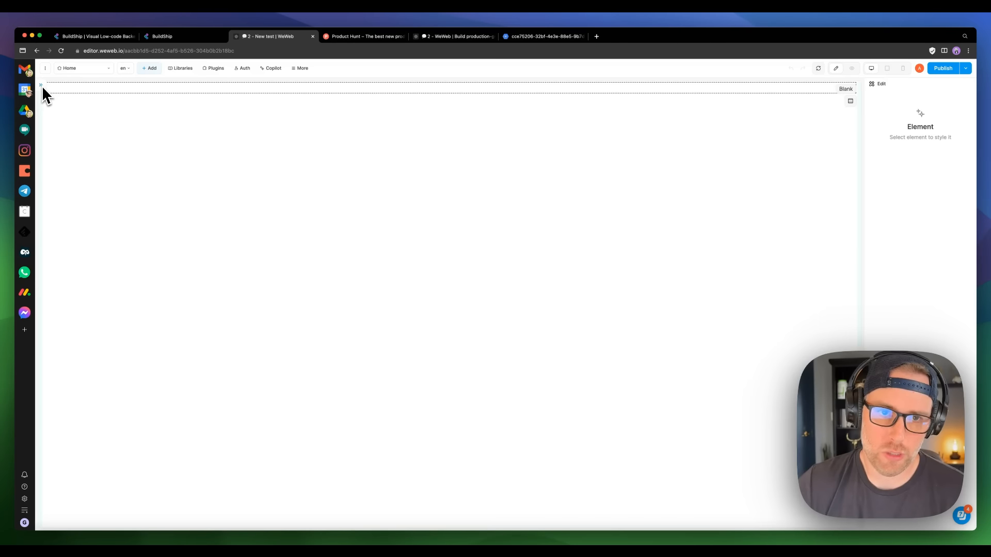
left_click(150, 68)
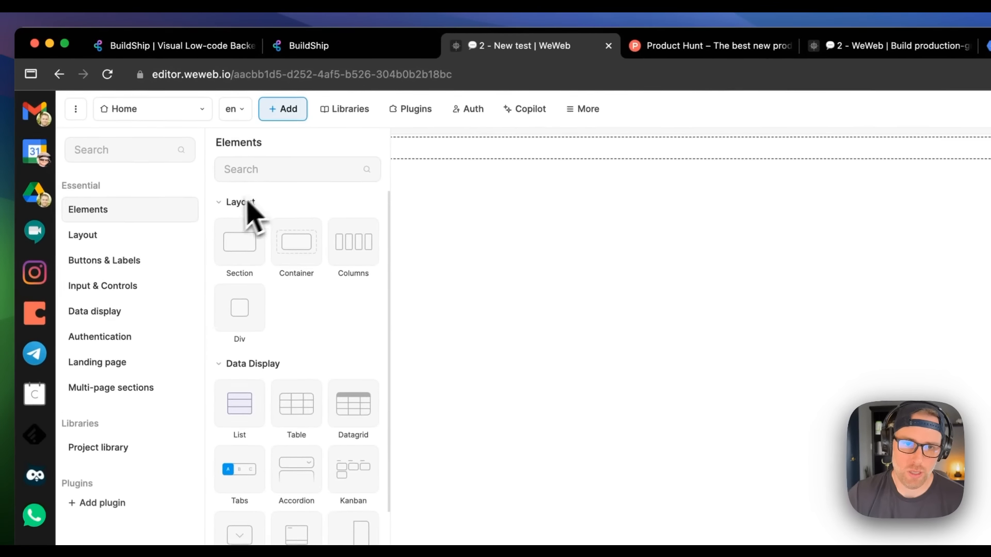
left_click(268, 175)
type("form")
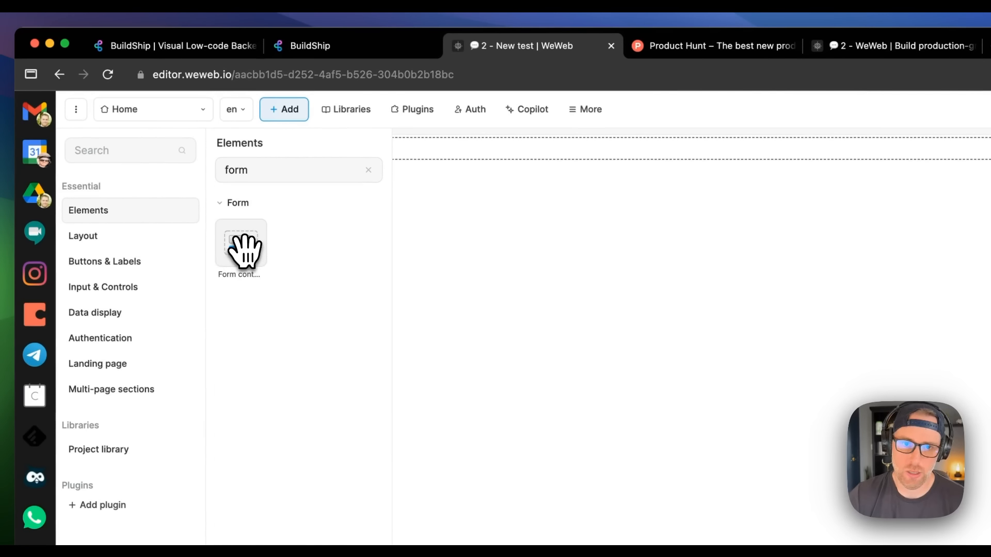
left_click_drag(244, 249, 623, 270)
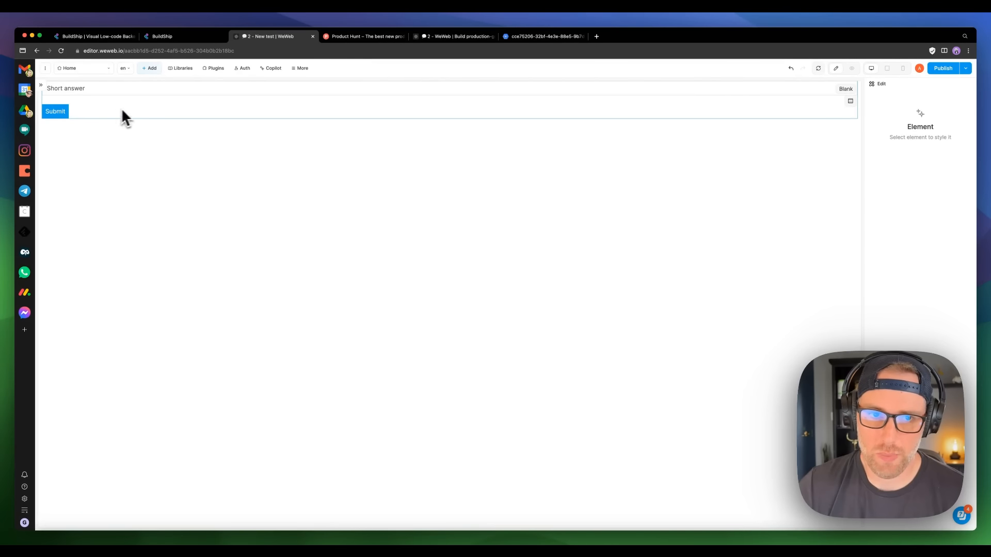
Step: Give the Form Container 50 px left and right padding and 150 px top padding
left_click(150, 110)
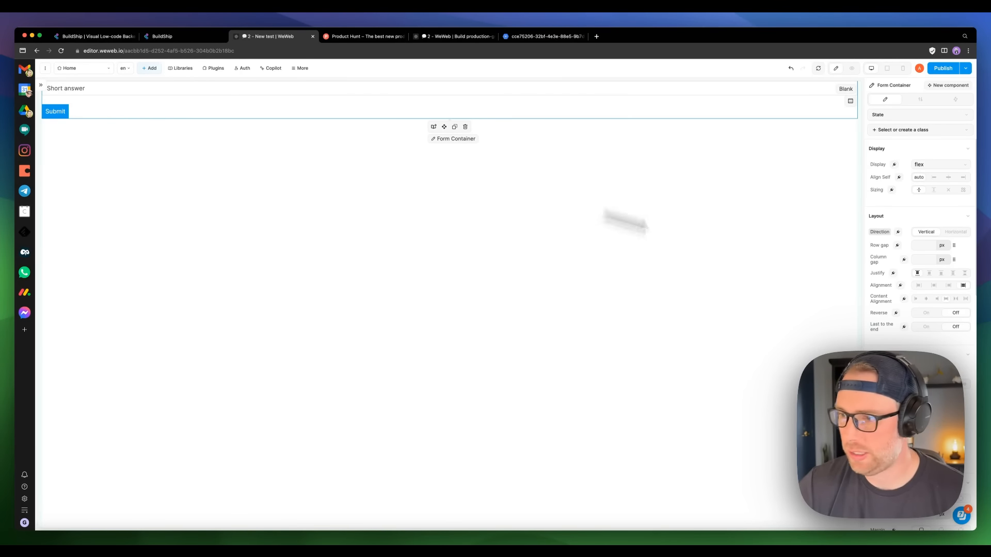
scroll(922, 297, "down", 3)
scroll(925, 292, "down", 2)
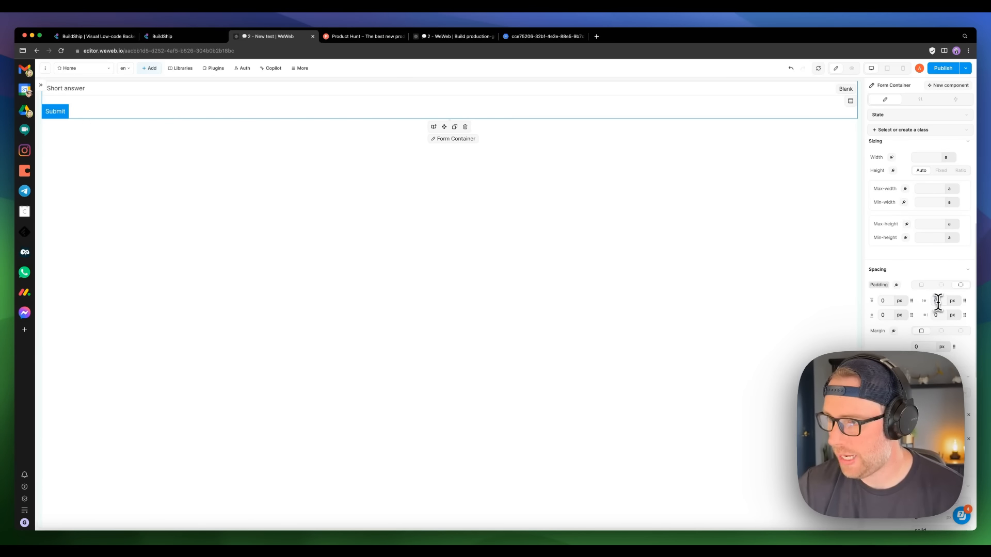
left_click(937, 302)
type("50")
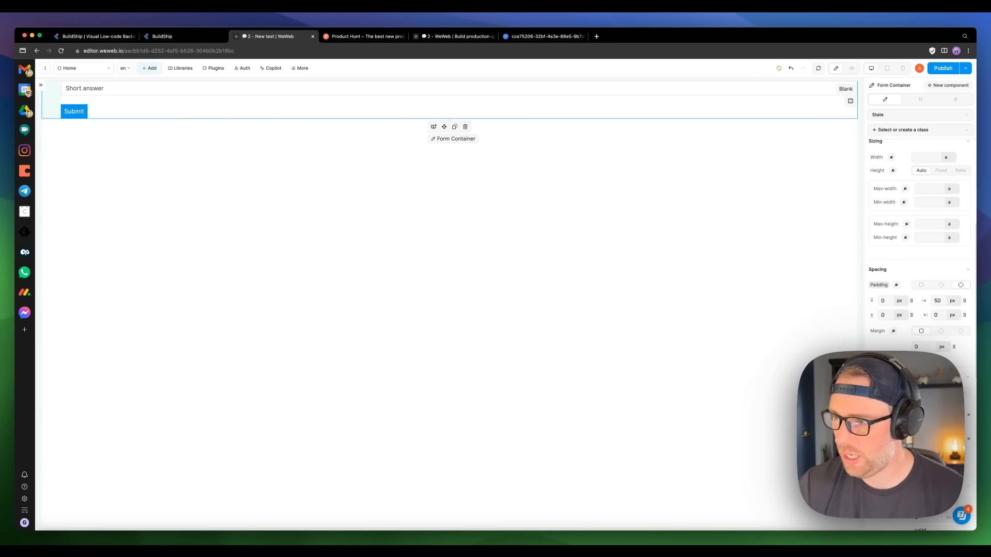
left_click(938, 315)
type("50")
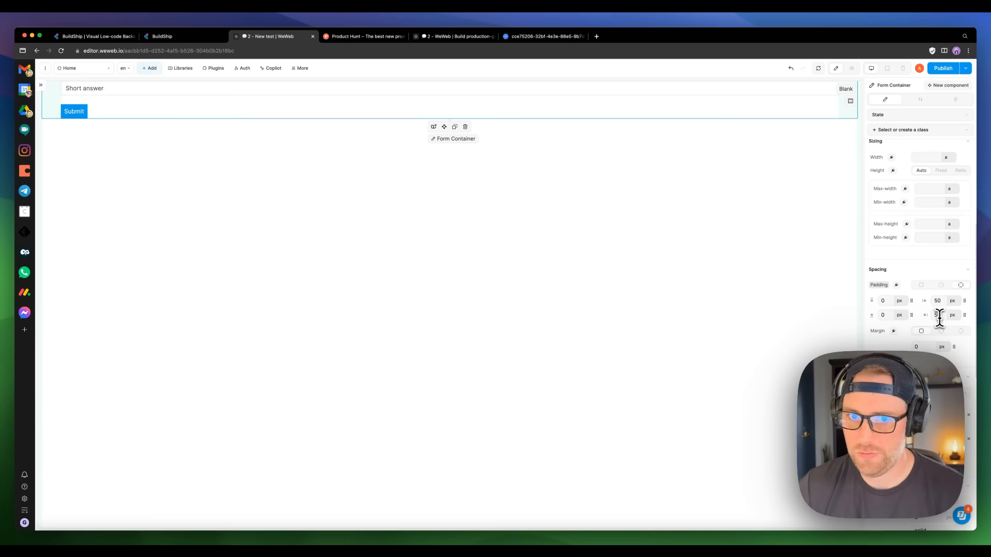
left_click(884, 301)
type("150")
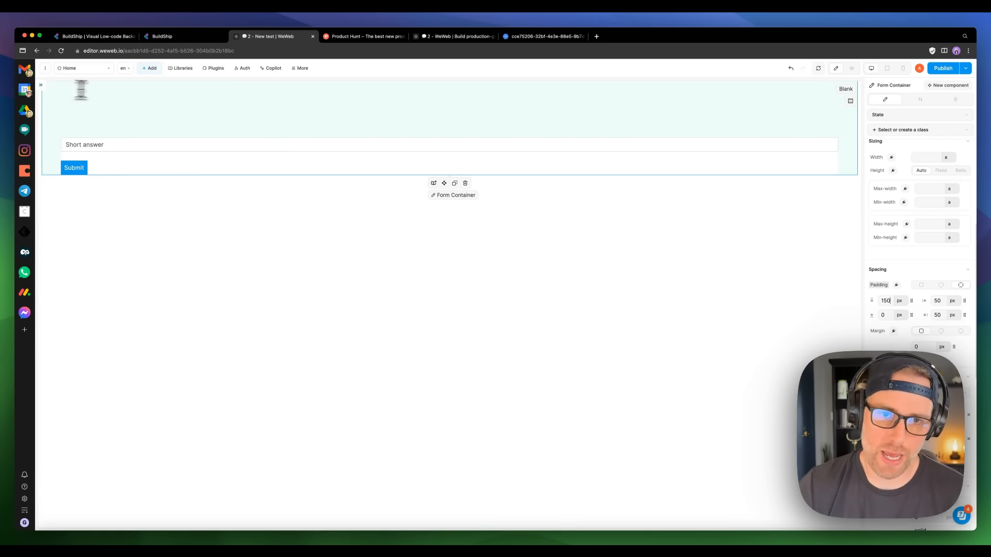
left_click(149, 68)
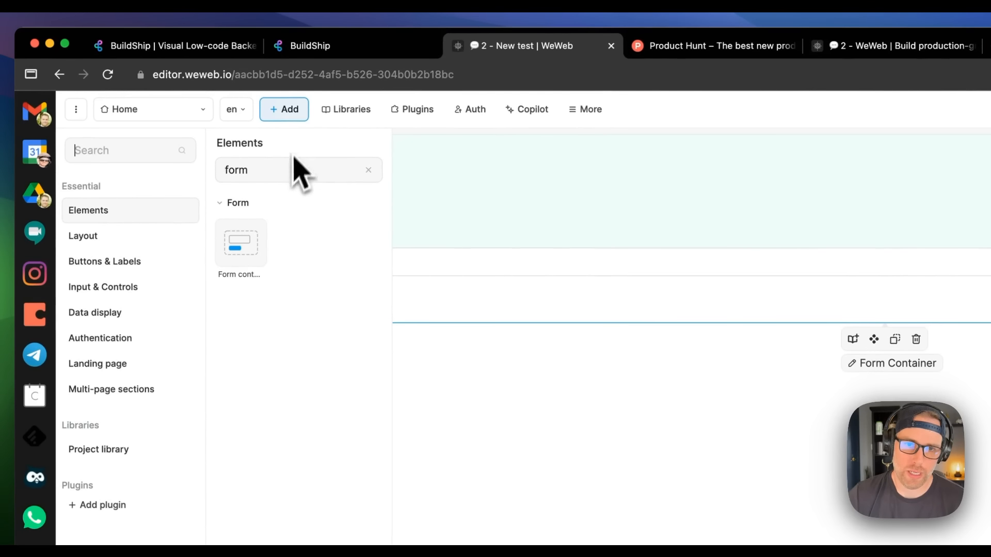
Step: Search elements for 'image' and drop an Image element below the Submit button, then select it
left_click_drag(322, 170, 226, 171)
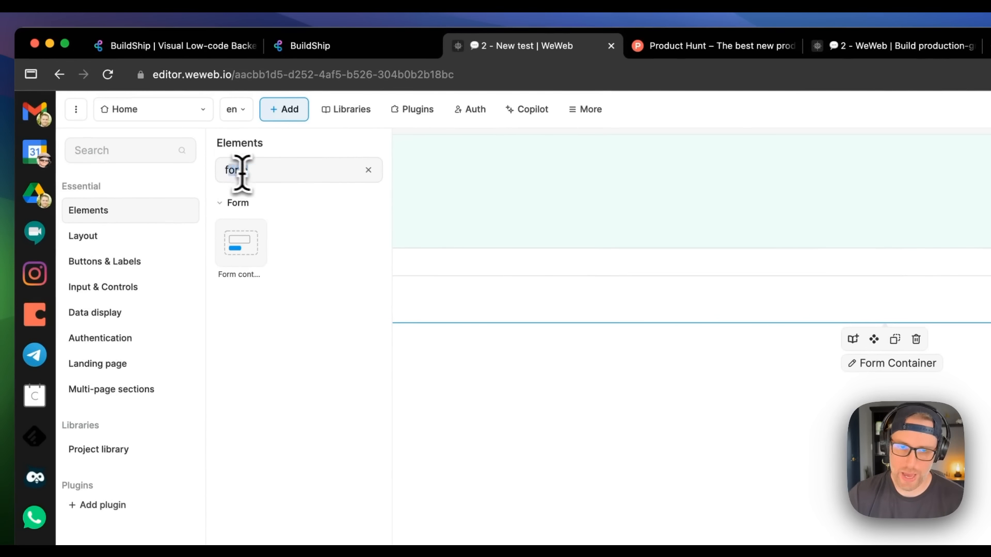
key("BackSpace")
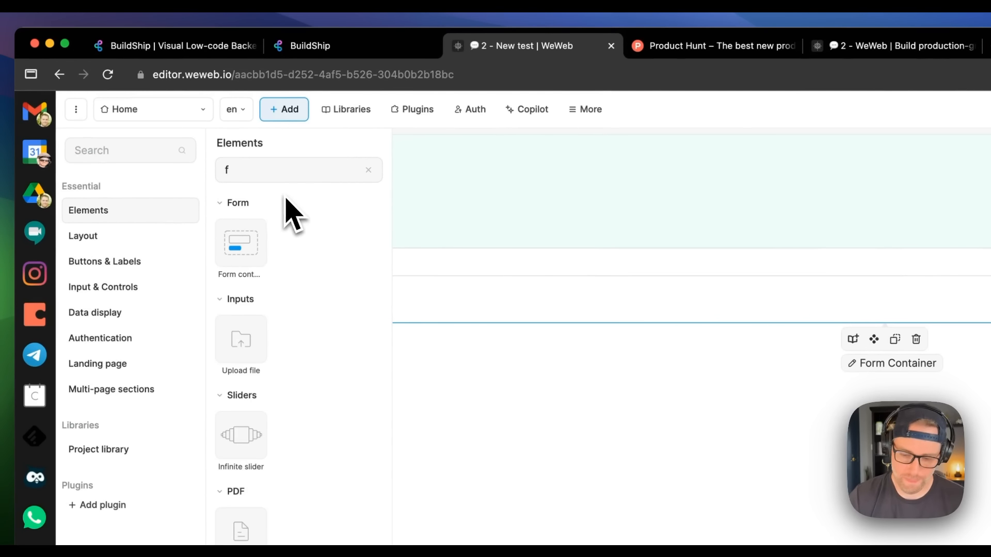
key("BackSpace")
type("image")
left_click_drag(241, 243, 830, 441)
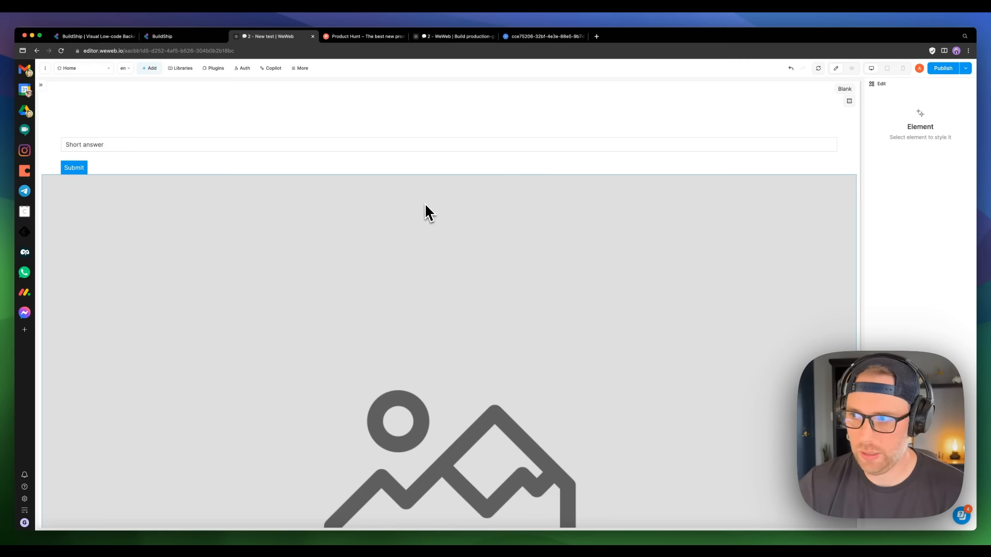
left_click(441, 212)
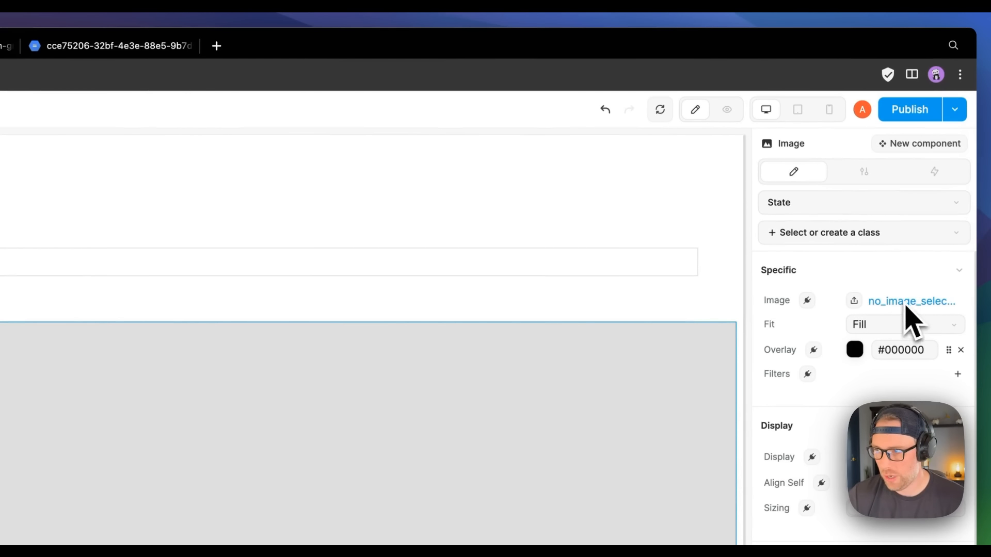
Step: Bind the Image element's source to the image_url variable through a formula
left_click(808, 300)
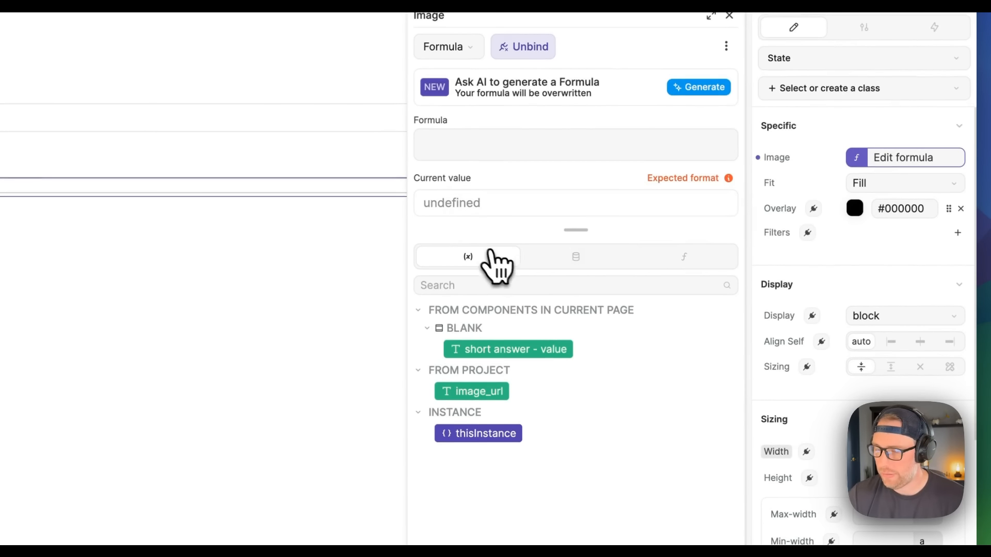
left_click(470, 392)
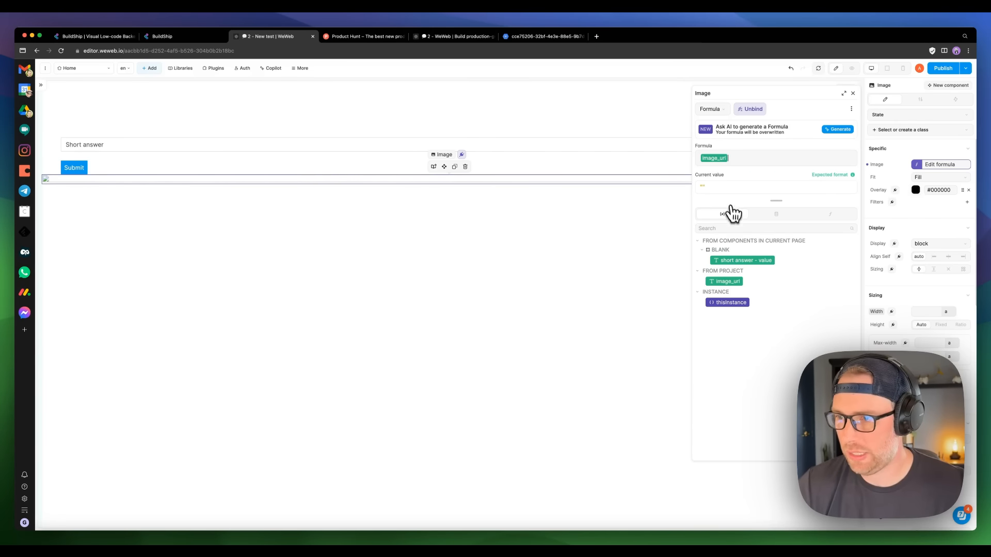
left_click(855, 94)
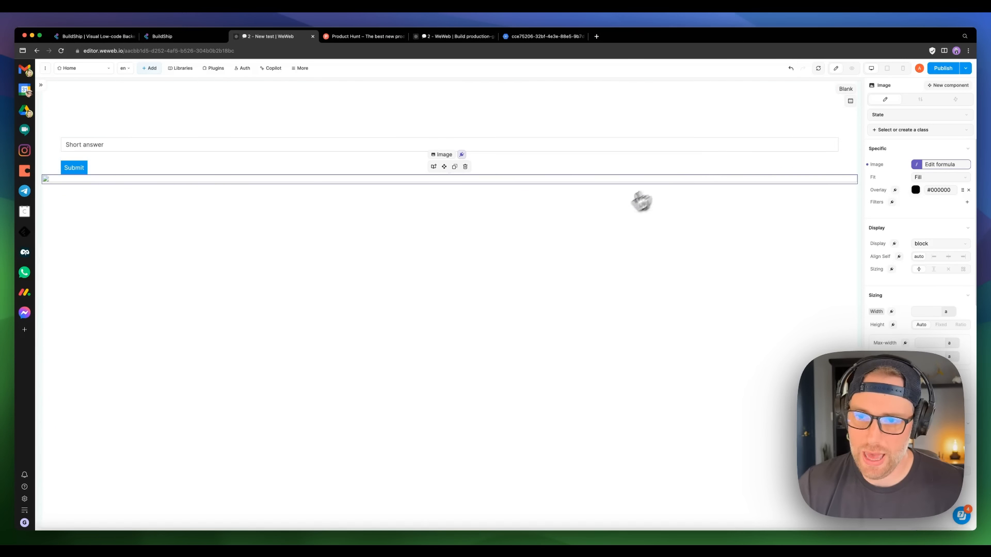
Step: Select Form Container in the layer tree and show its empty Workflows tab
left_click(42, 85)
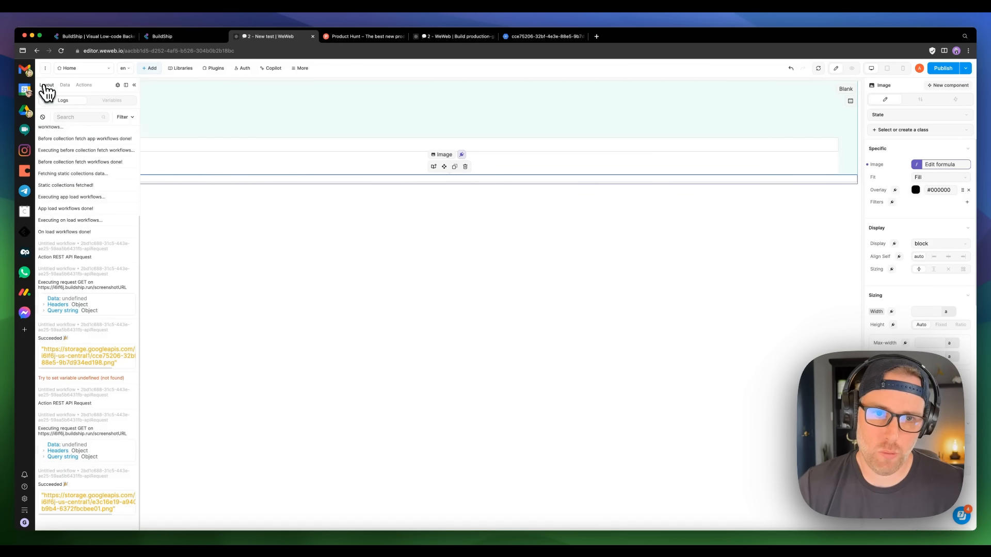
left_click(134, 85)
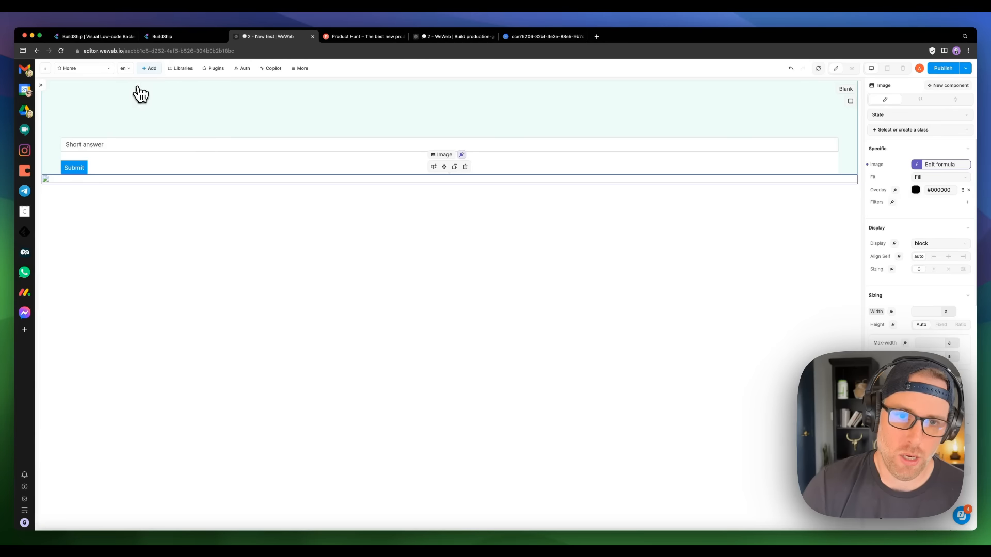
left_click(40, 85)
left_click(47, 86)
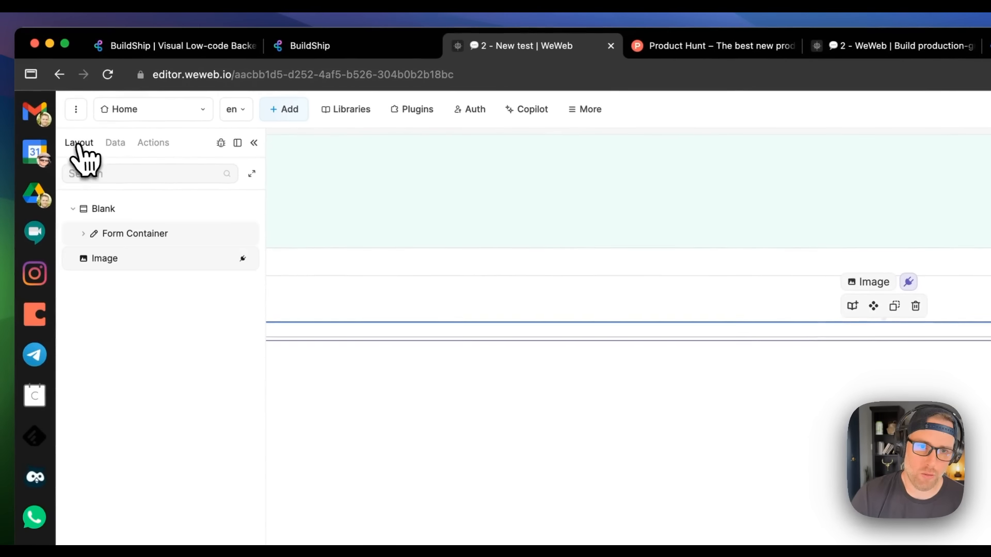
left_click(133, 236)
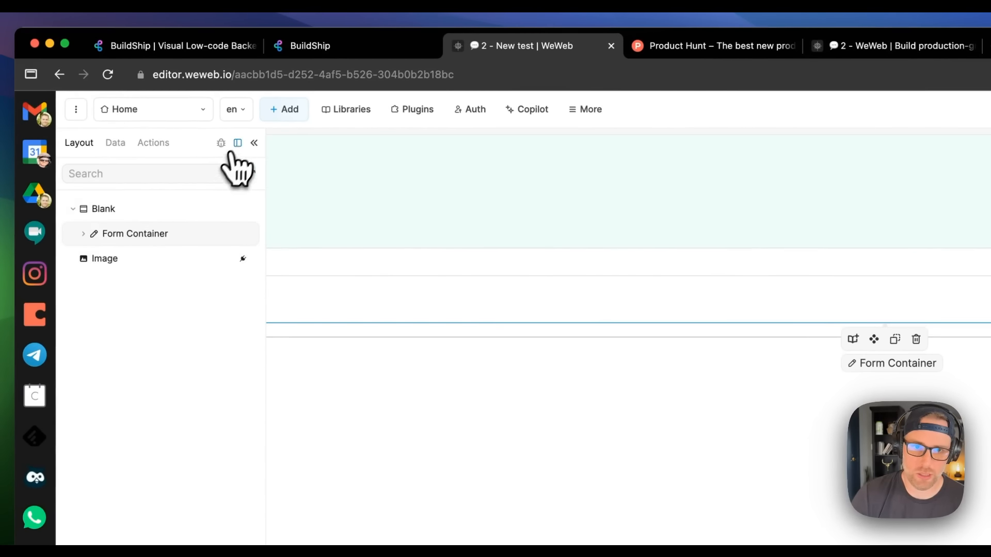
left_click(254, 144)
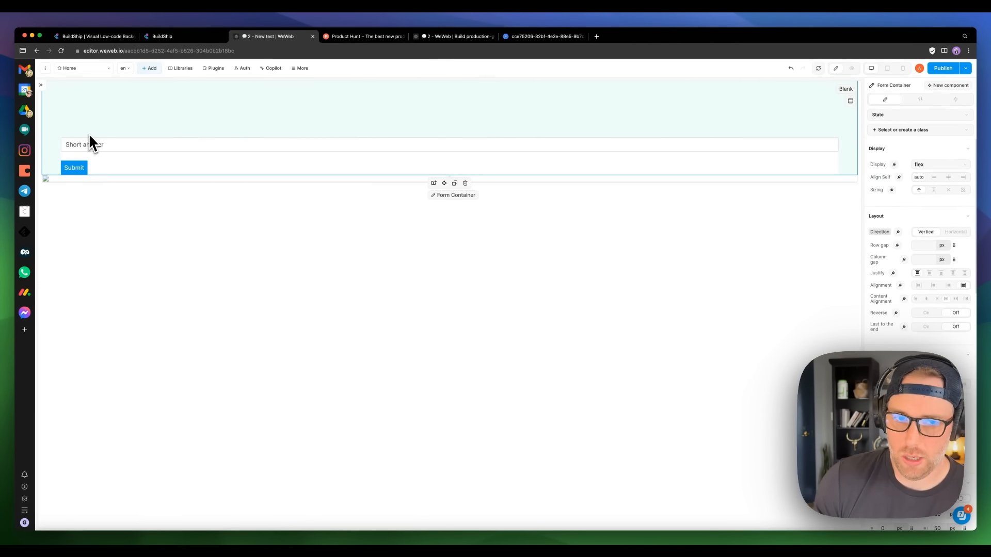
left_click(40, 85)
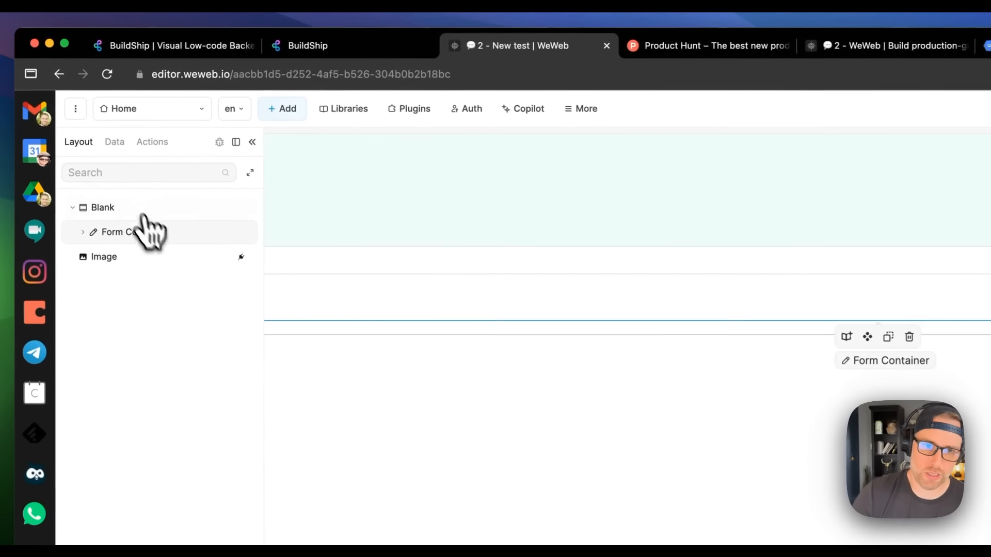
left_click(83, 233)
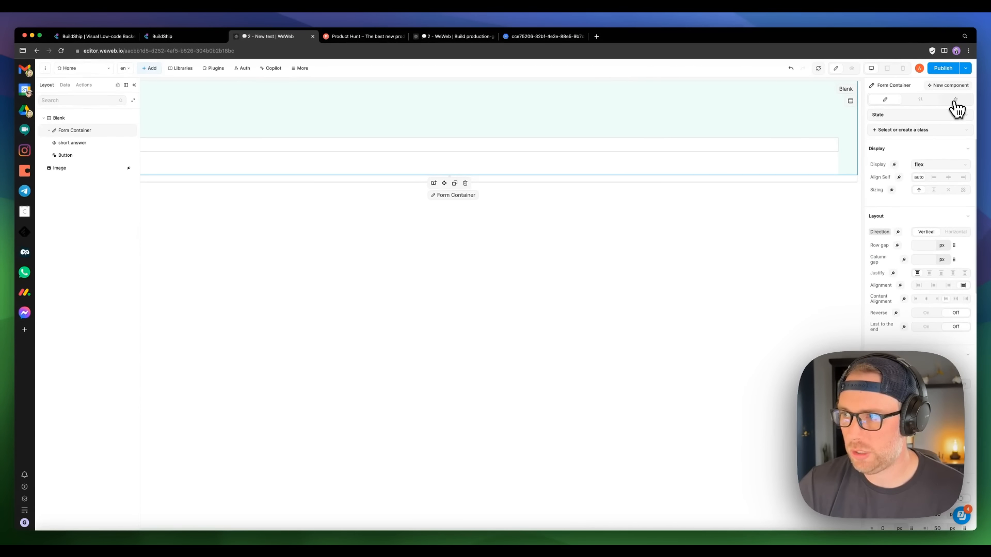
left_click(956, 101)
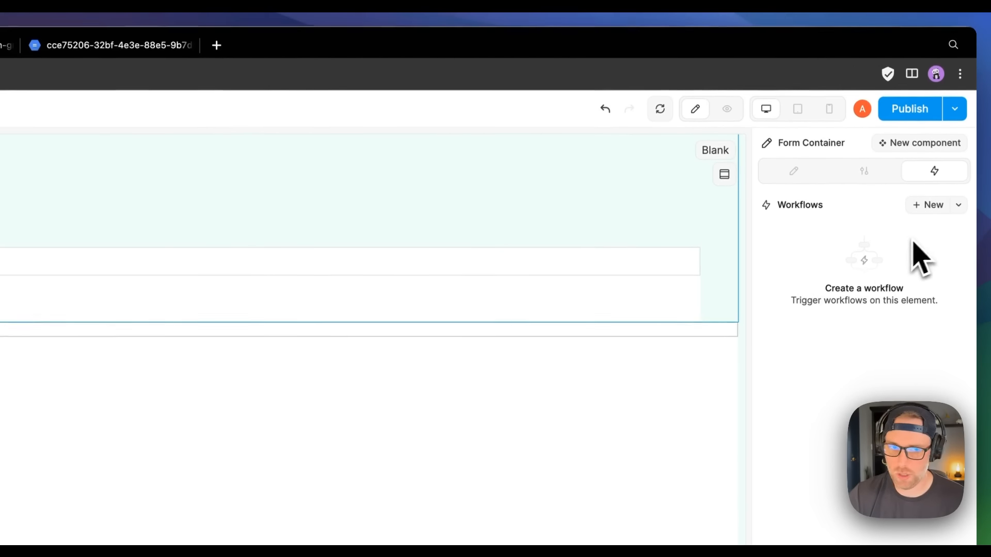
Step: Add an On submit workflow whose Execute workflow action runs 'Untitled workflow'
left_click(931, 205)
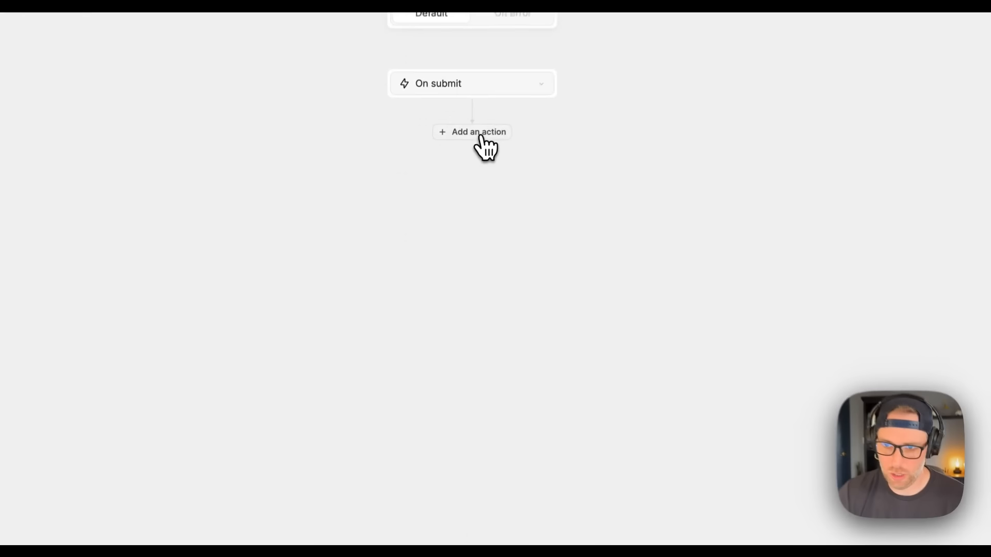
left_click(480, 136)
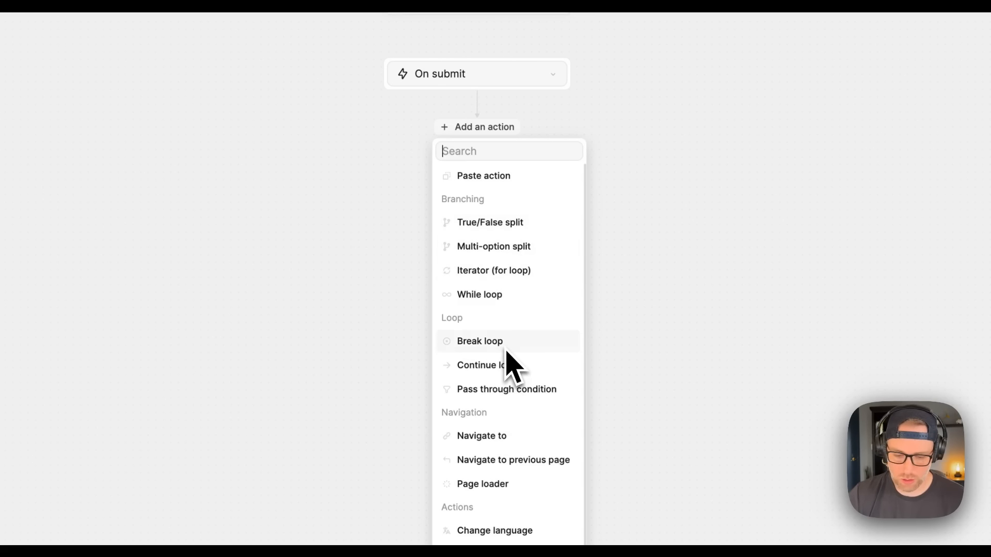
type("work")
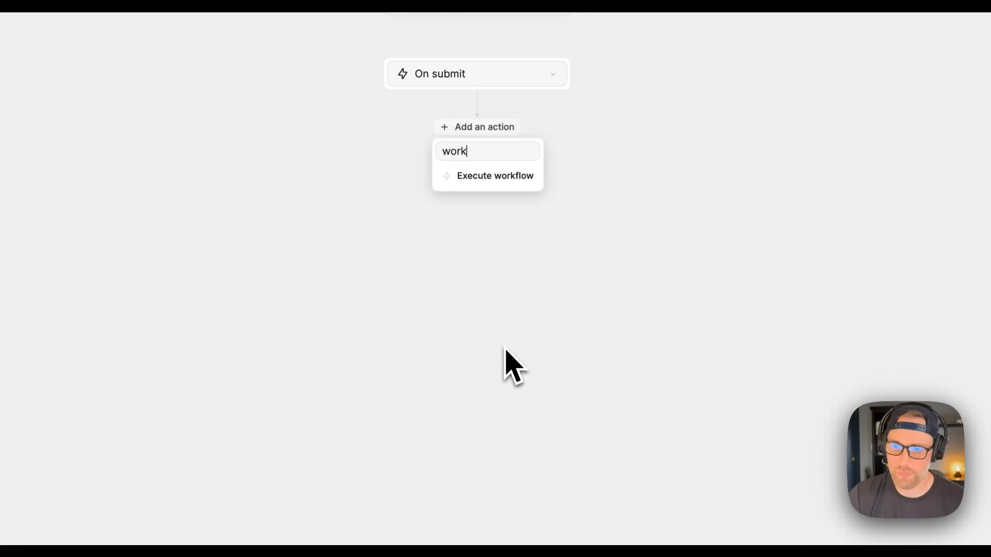
left_click(491, 177)
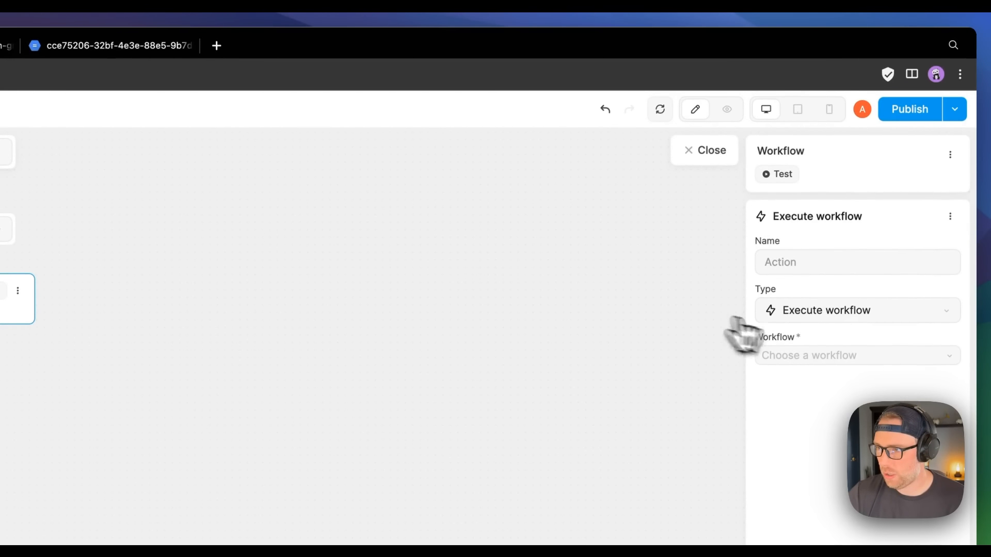
left_click(836, 356)
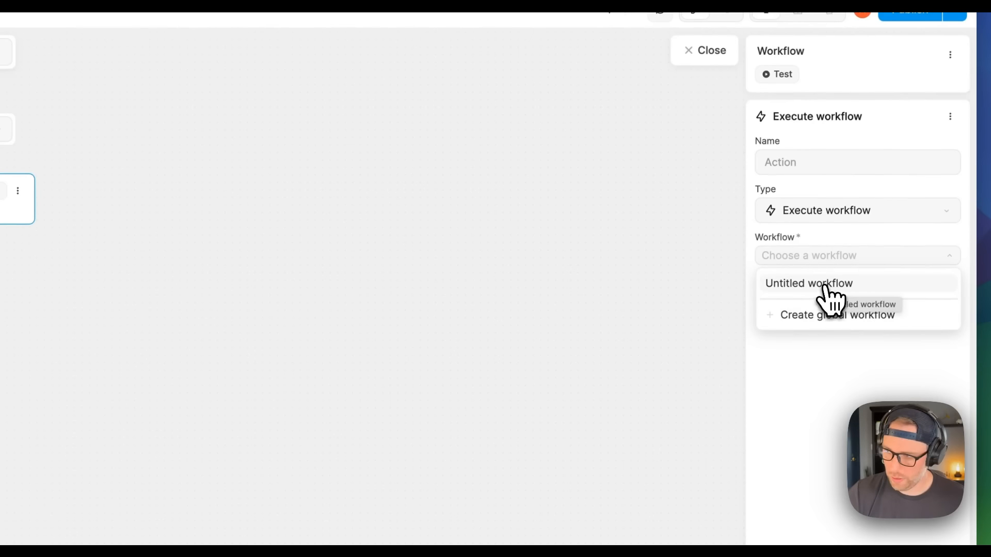
left_click(825, 285)
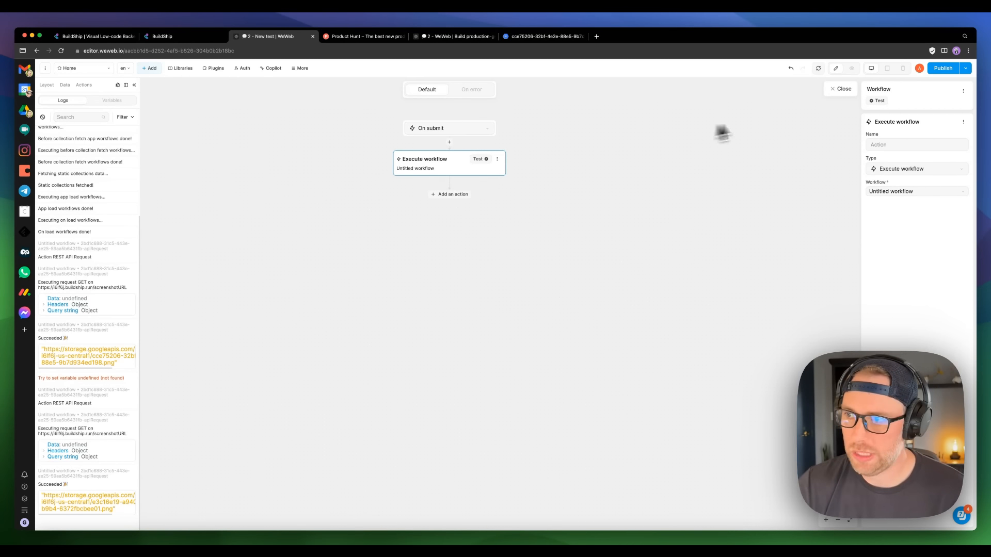
left_click(840, 89)
left_click(134, 86)
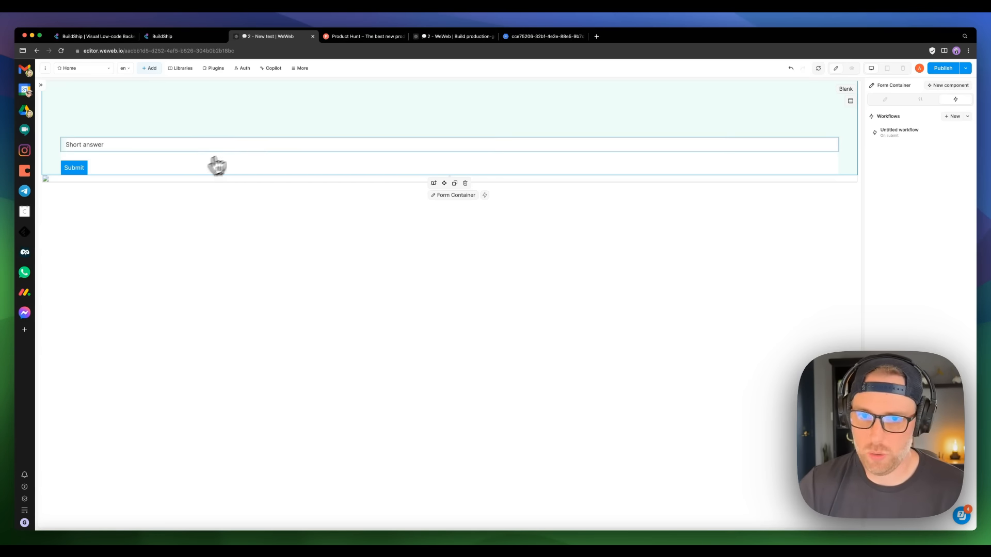
left_click(853, 69)
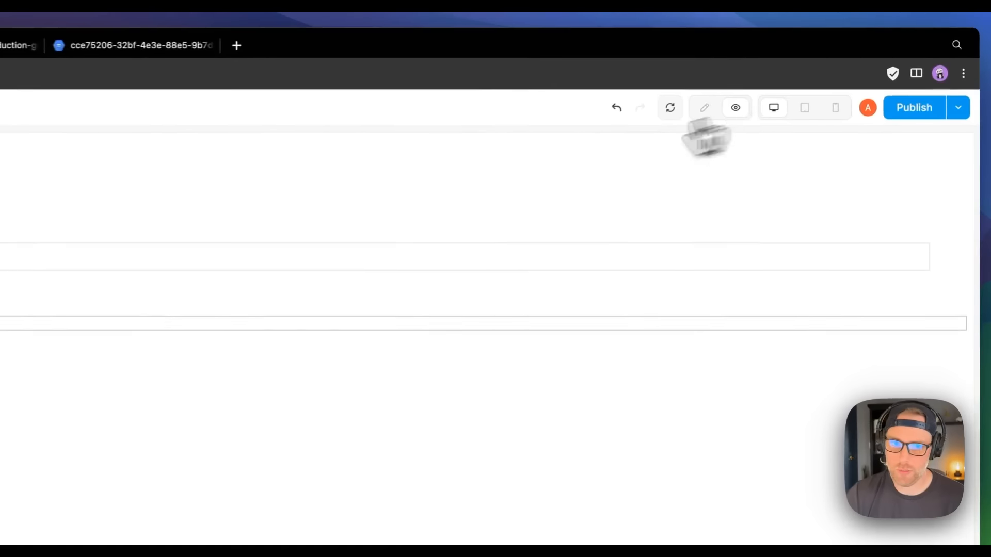
left_click(153, 145)
type("https://storage.googleapis.com/buildship-i6lf6j-us-central1/cce75206-32bf-4e3e-88e5-9b7d934ed198.png")
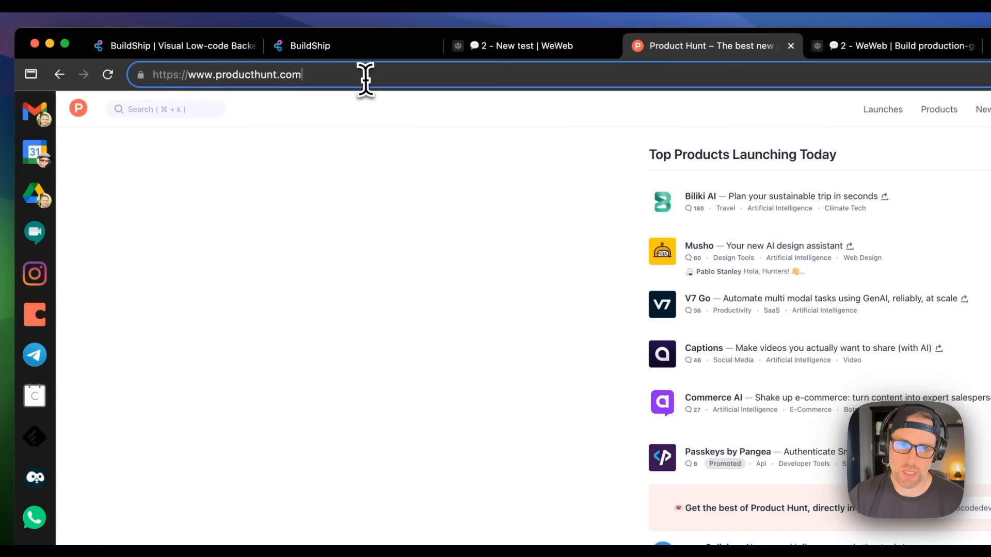
triple_click(366, 77)
key("super+c")
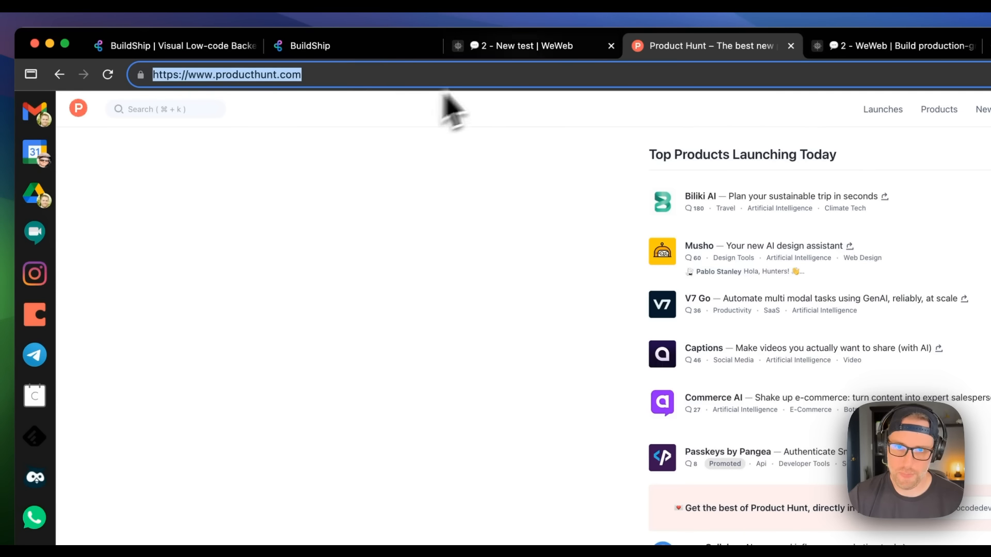
left_click(534, 47)
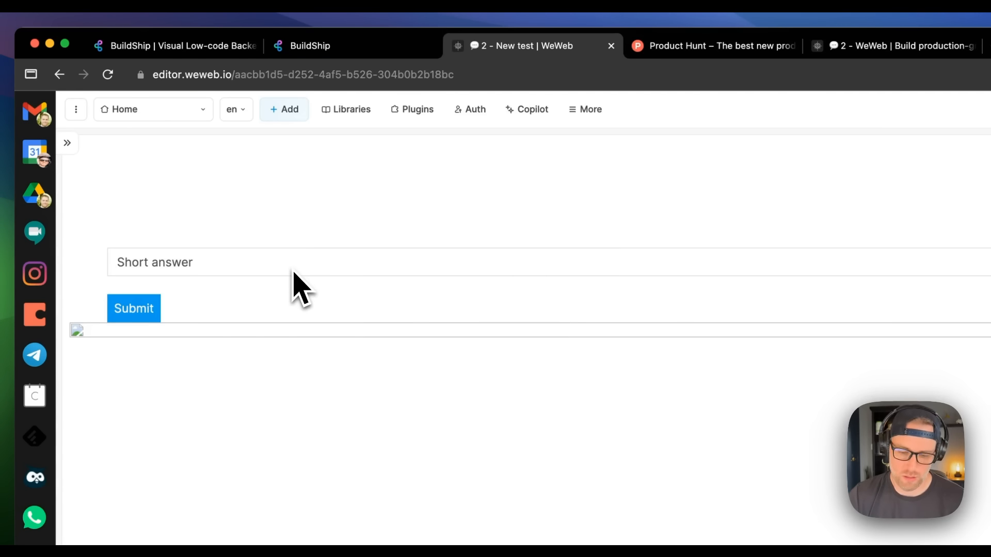
key("super+v")
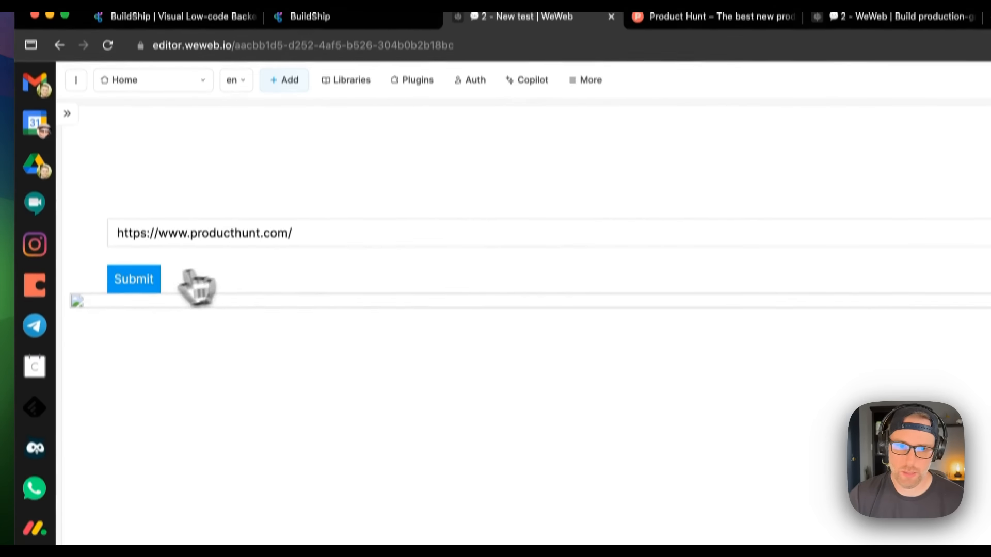
left_click(142, 284)
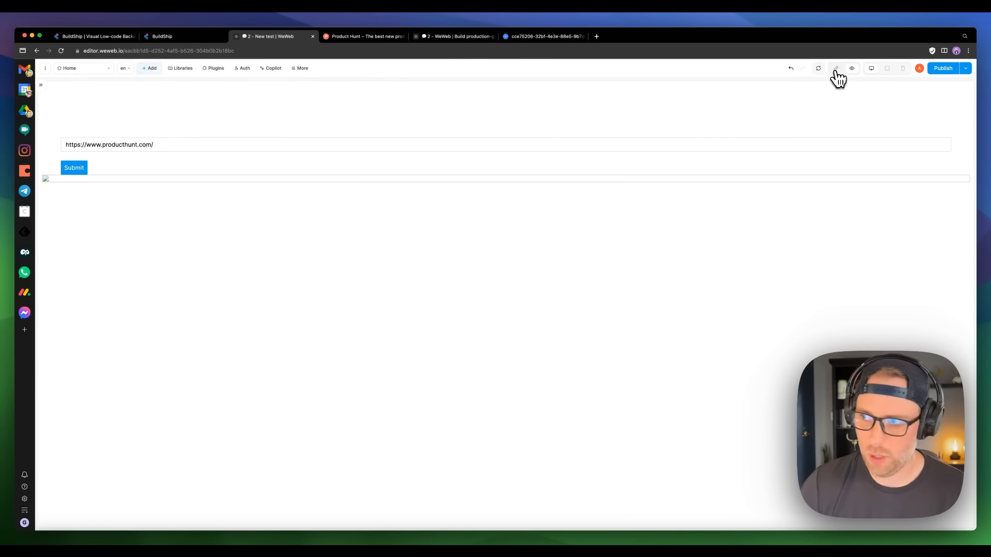
left_click(836, 68)
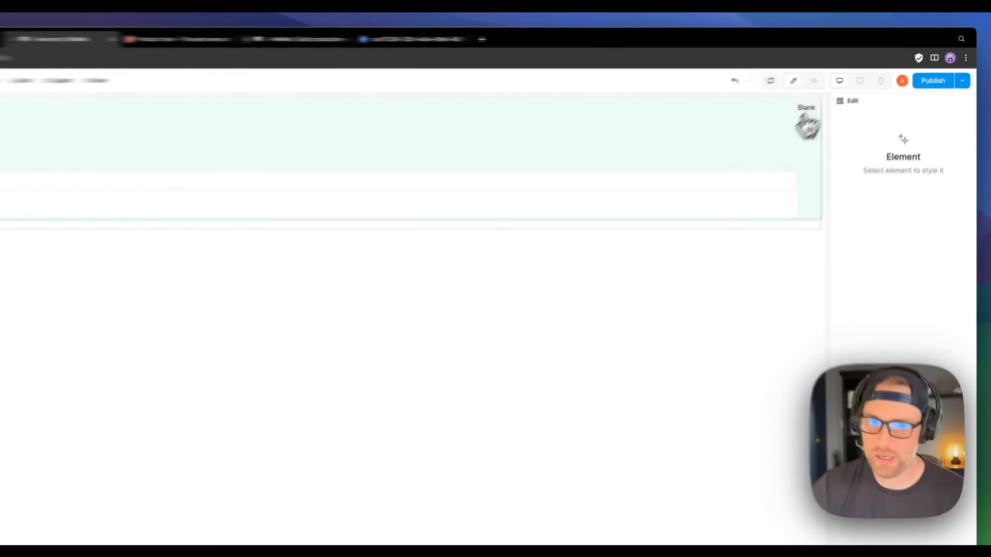
Step: In the Untitled workflow's REST API Request, replace the fixed url value with the Short answer's value
left_click(44, 86)
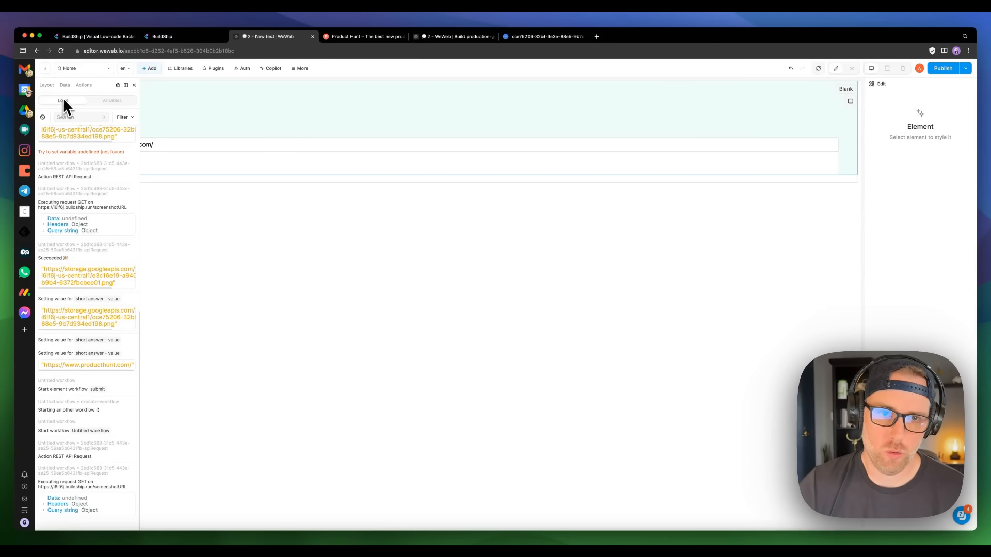
left_click(84, 86)
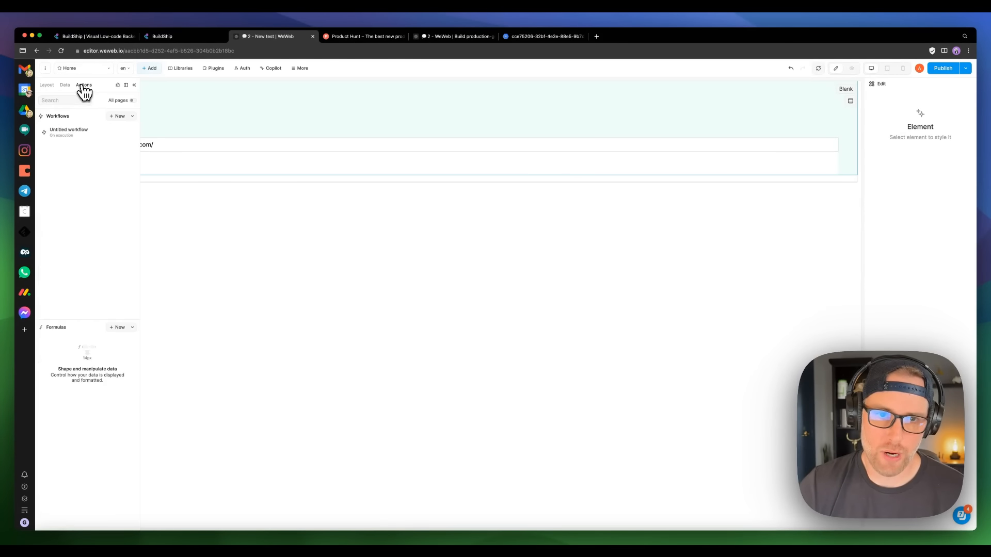
left_click(72, 132)
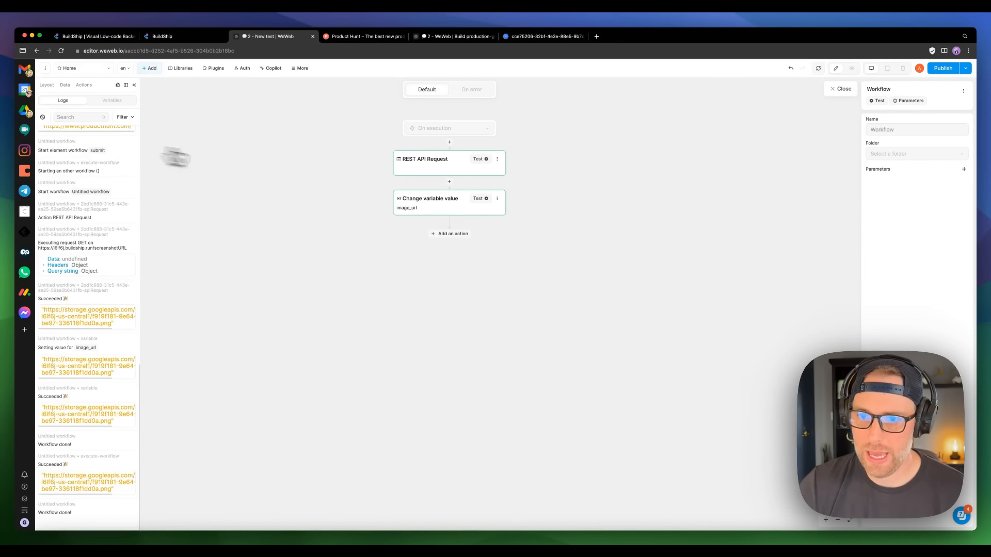
left_click(442, 168)
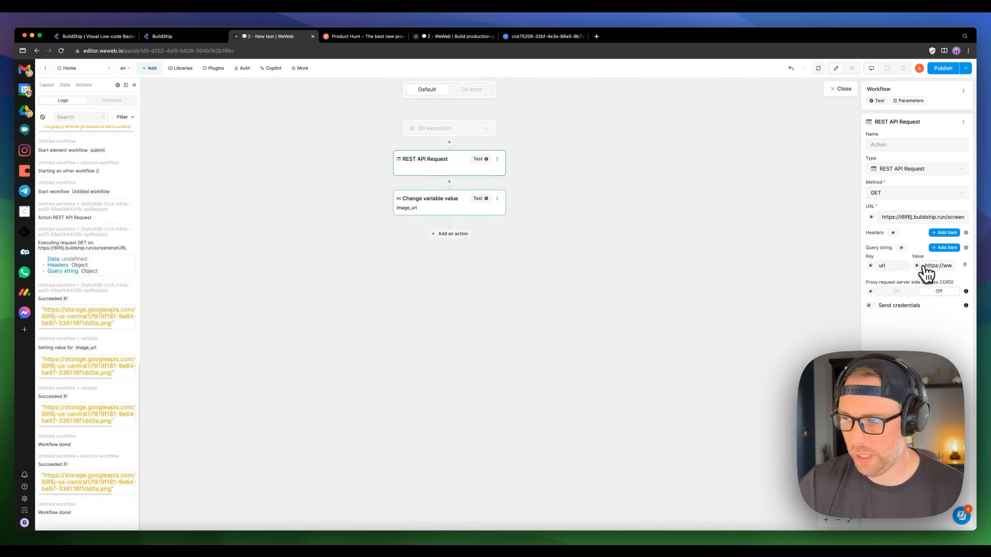
left_click_drag(925, 266, 964, 271)
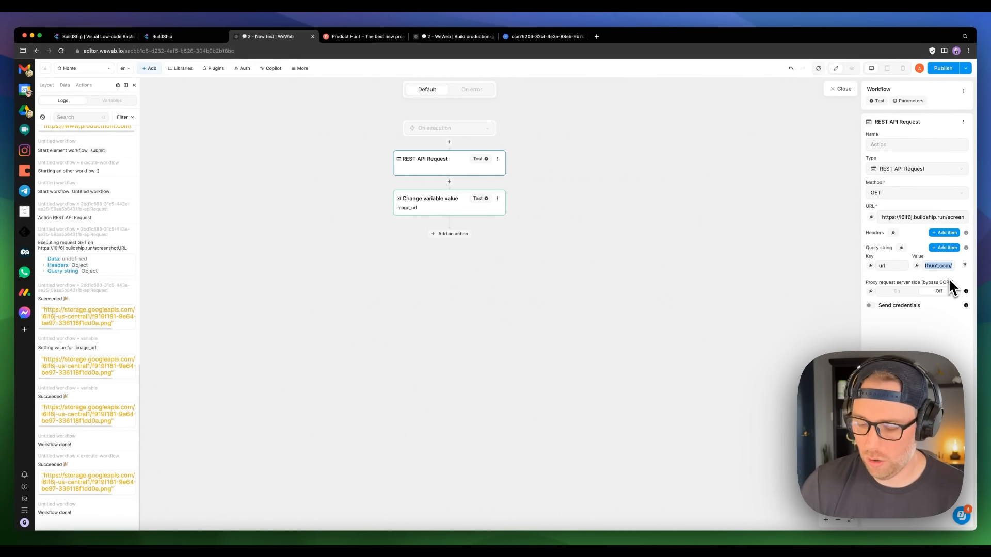
key("BackSpace")
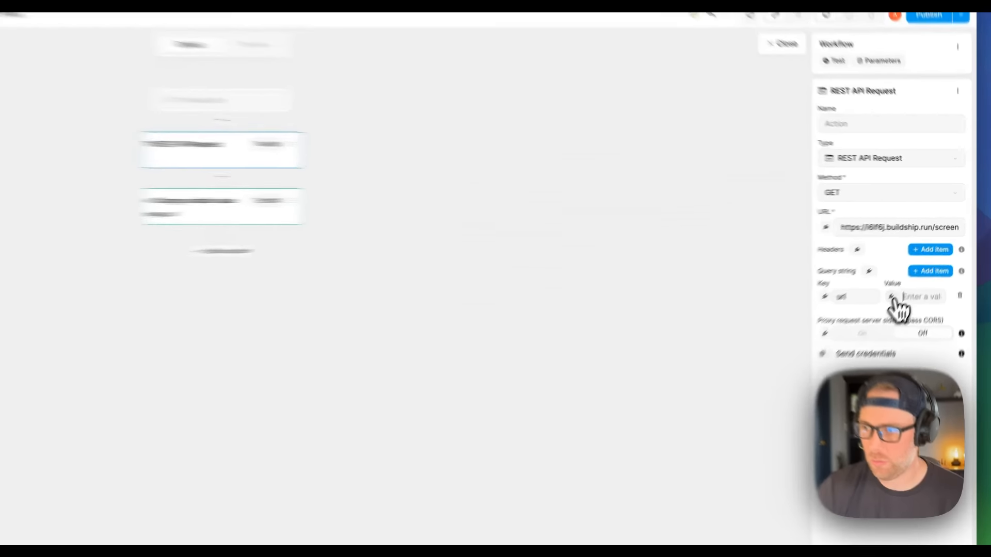
left_click(892, 297)
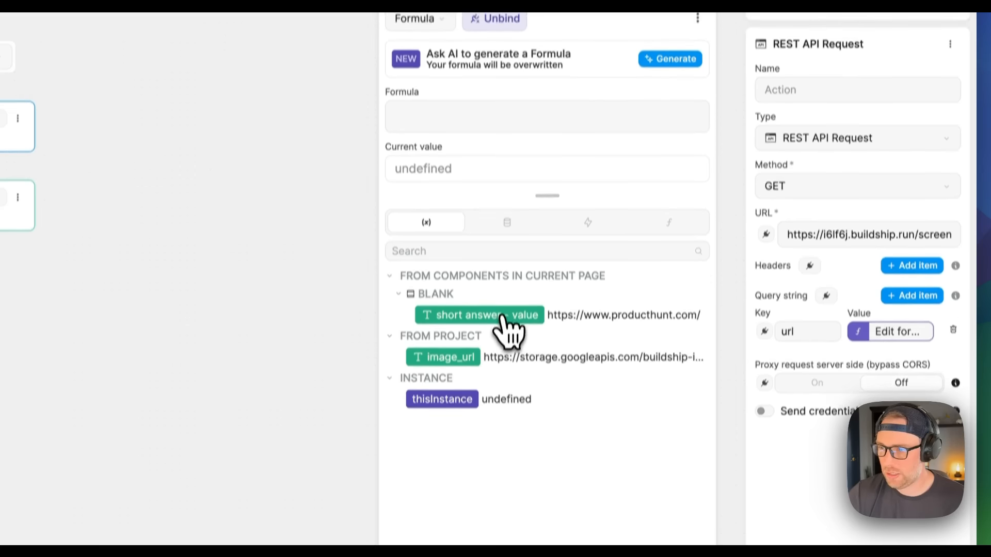
left_click(490, 300)
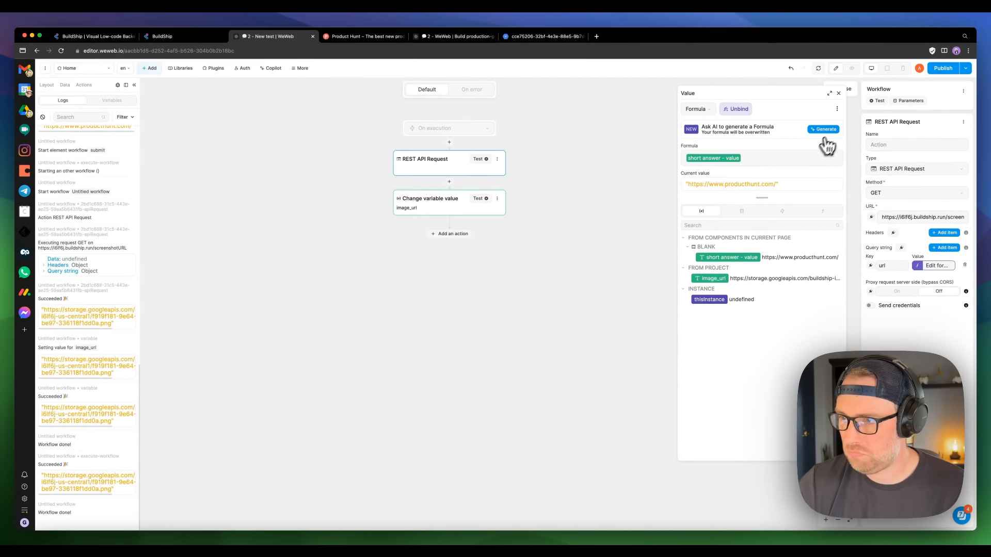
left_click(839, 94)
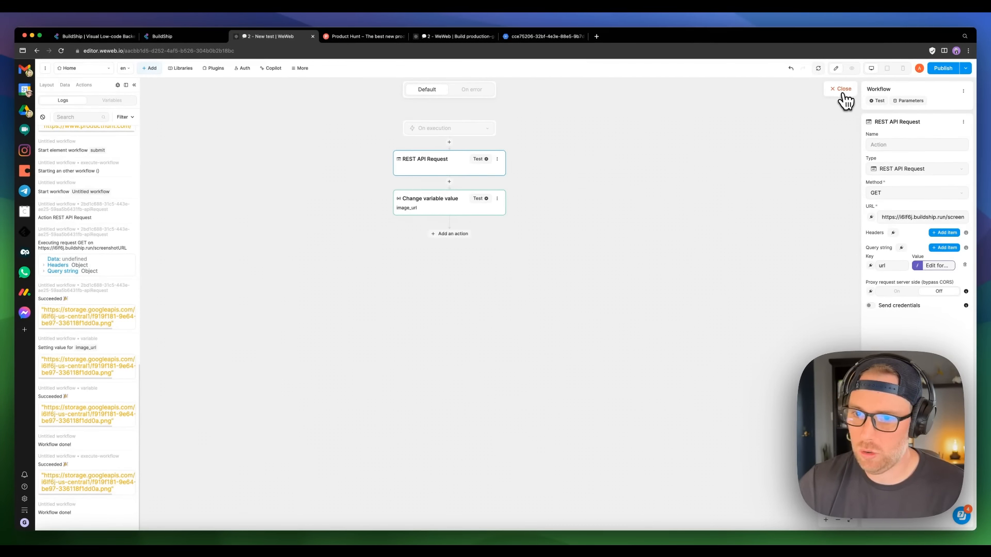
left_click(840, 92)
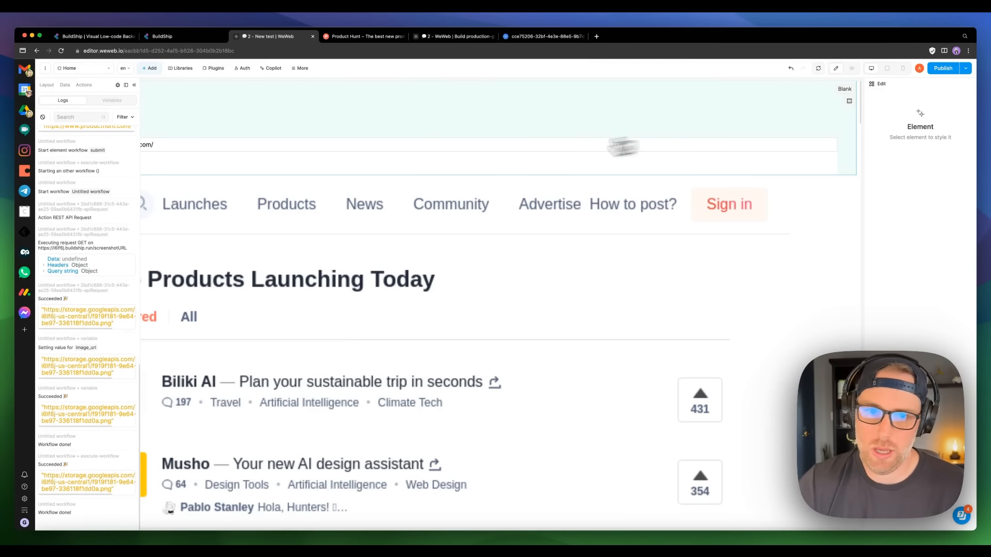
left_click(134, 84)
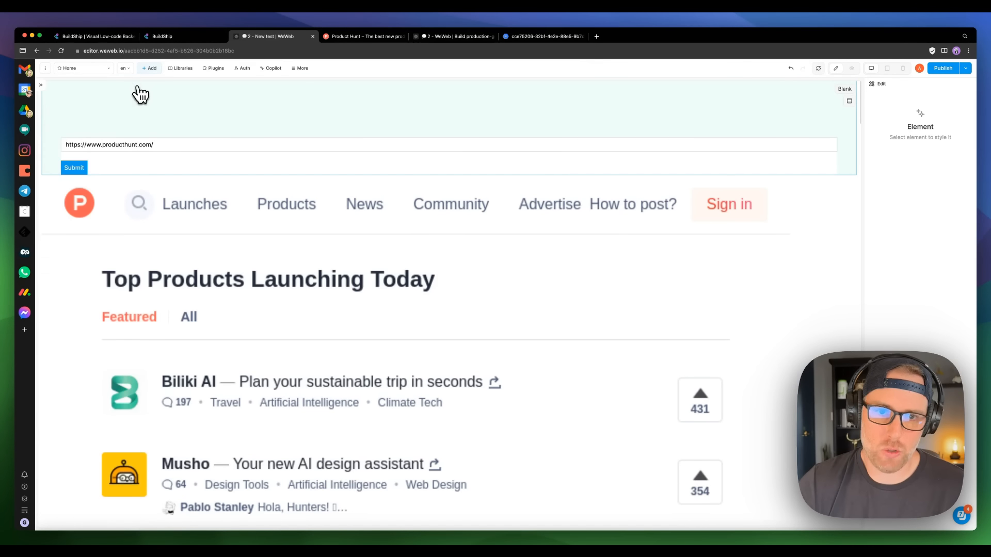
left_click(851, 71)
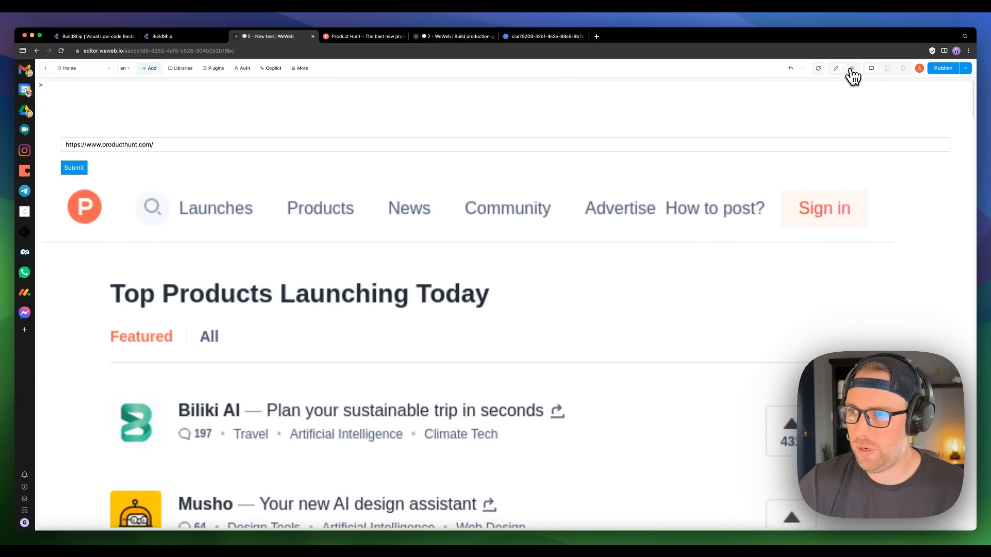
left_click(819, 69)
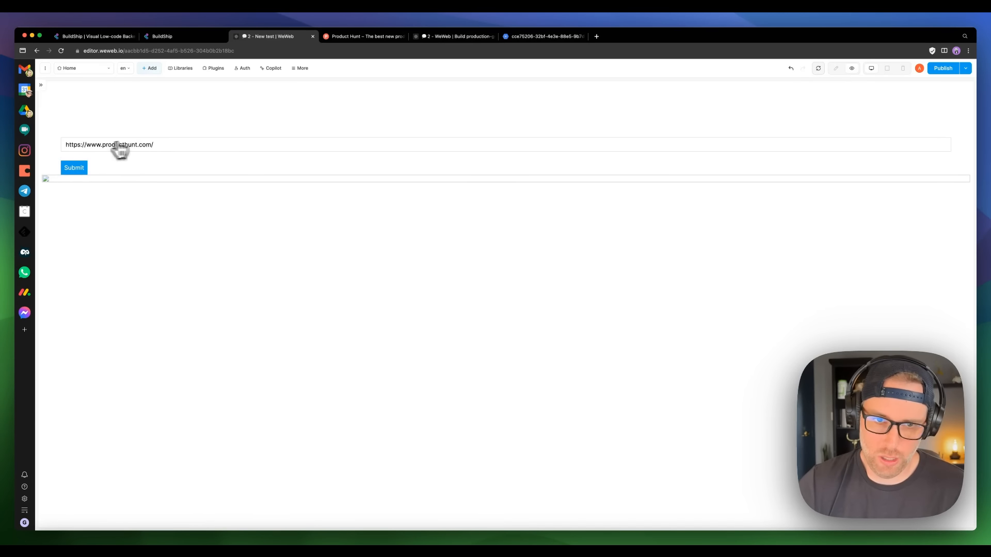
left_click_drag(154, 145, 108, 147)
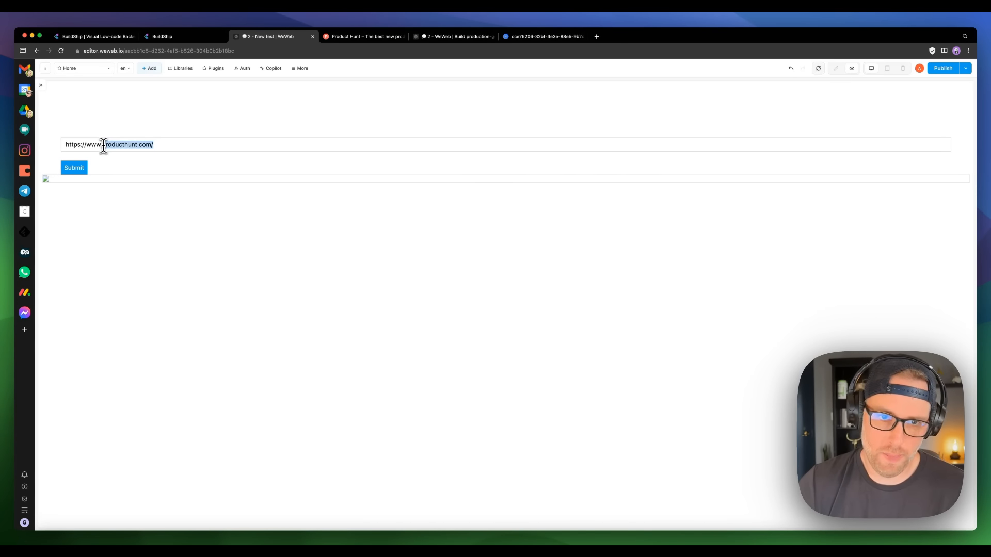
type("ol")
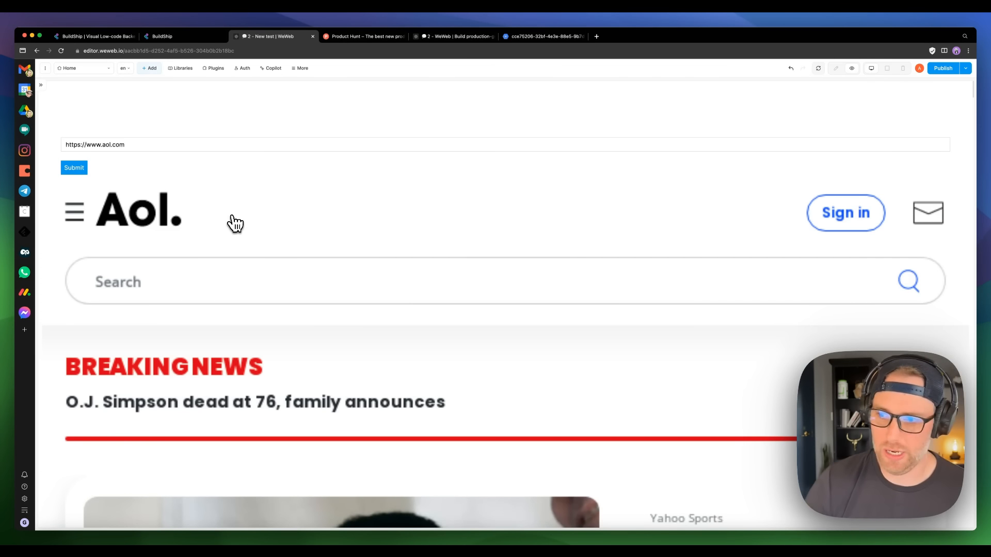
scroll(589, 236, "down", 10)
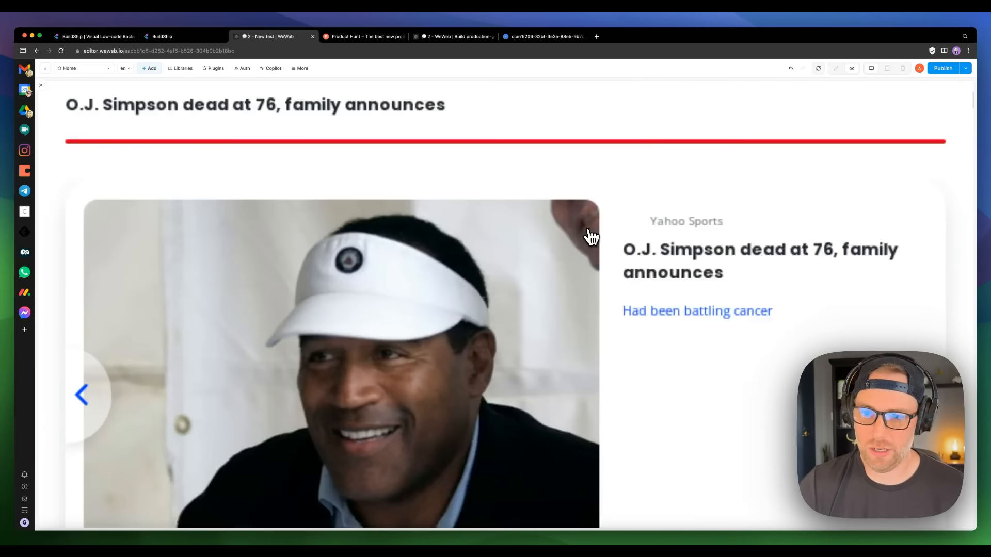
scroll(589, 237, "down", 3)
scroll(589, 237, "up", 15)
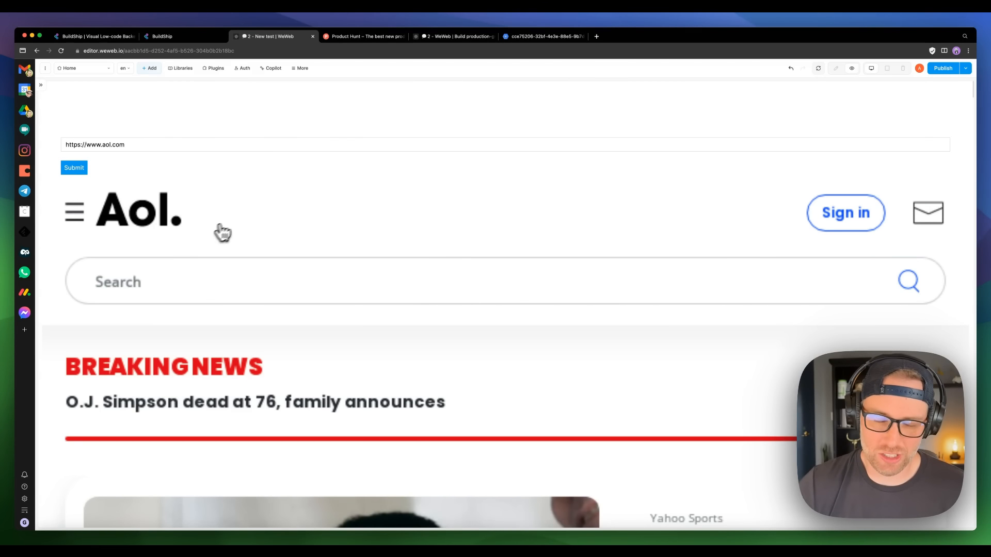
Step: Set the Image's max-width to 700 px and min-width to 500 px
left_click(837, 69)
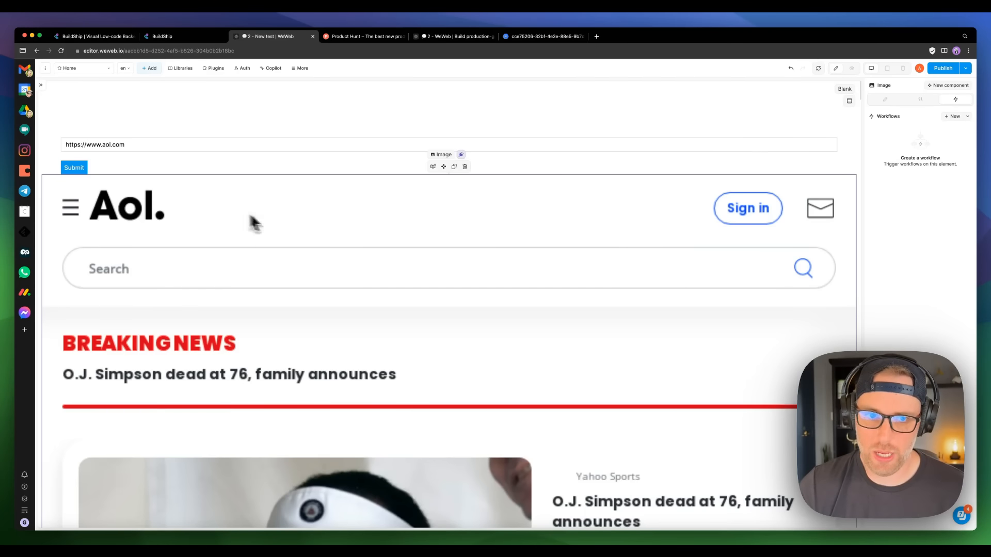
left_click(885, 100)
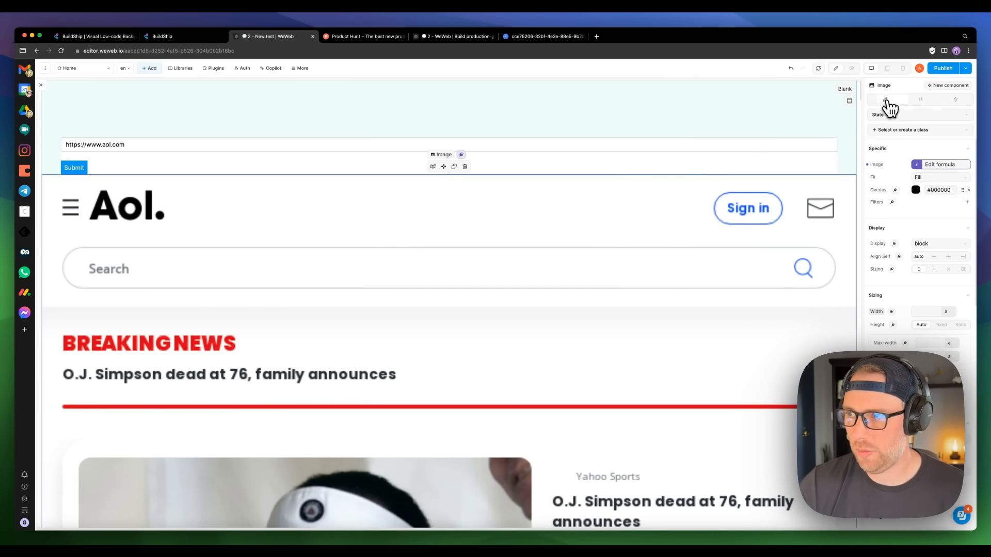
scroll(909, 323, "down", 5)
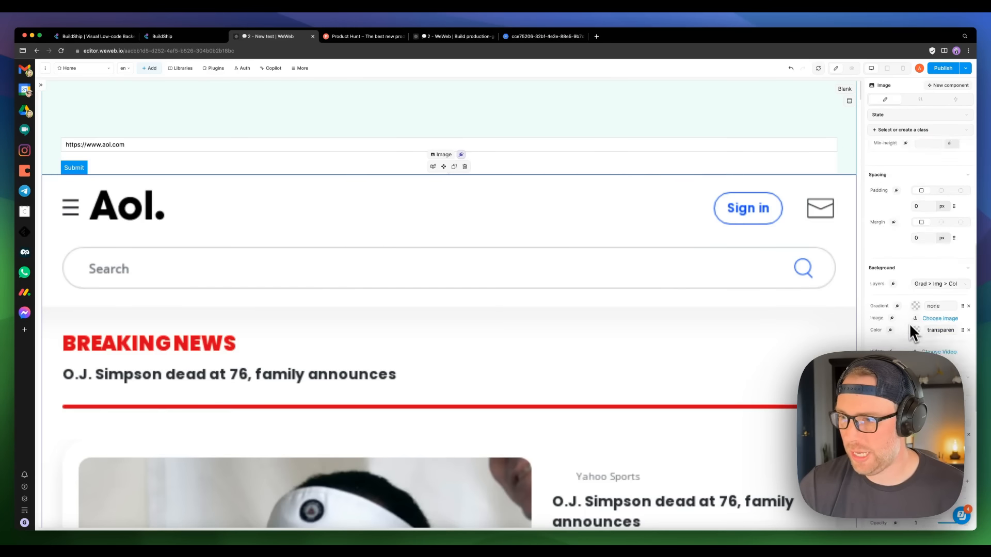
scroll(907, 315, "up", 4)
left_click(925, 193)
type("500")
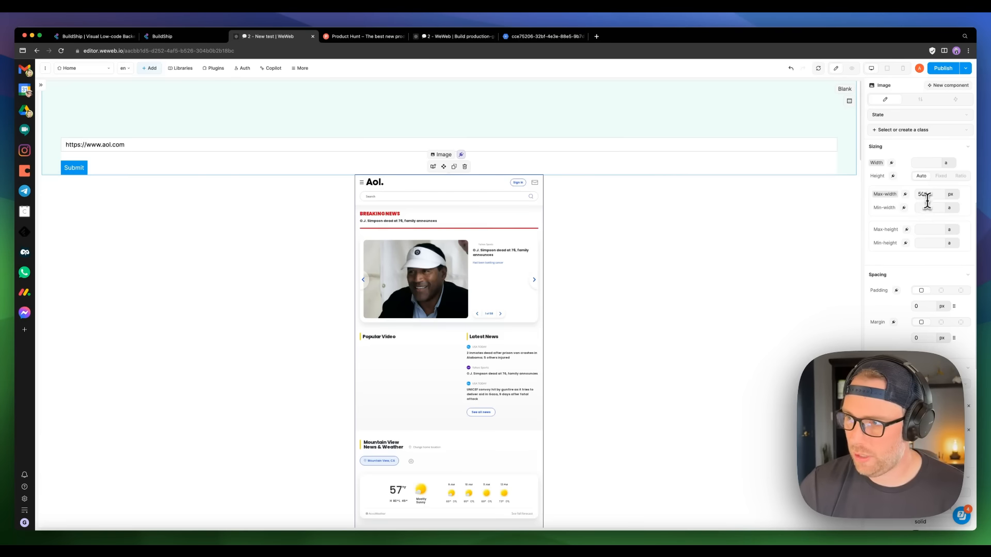
double_click(927, 194)
type("700")
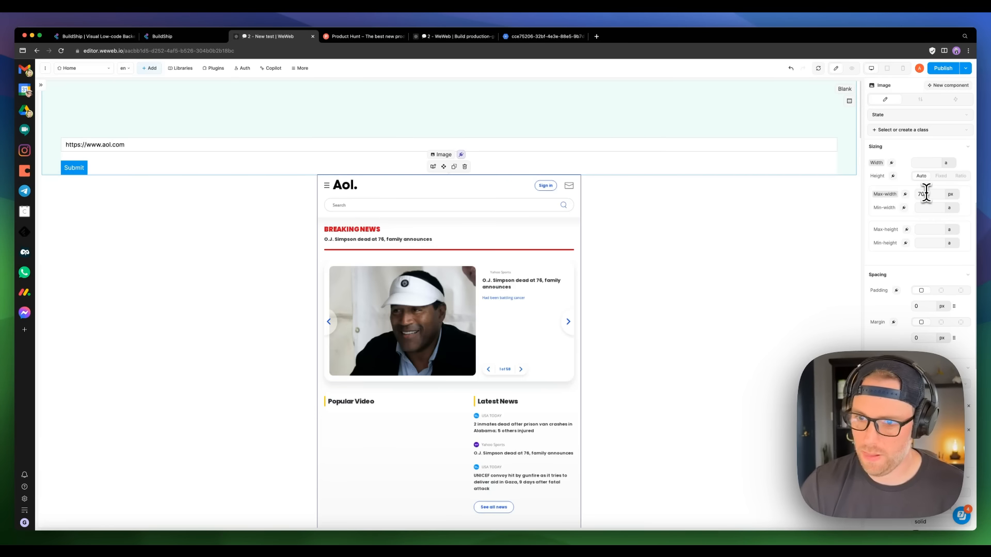
left_click(928, 207)
type("500")
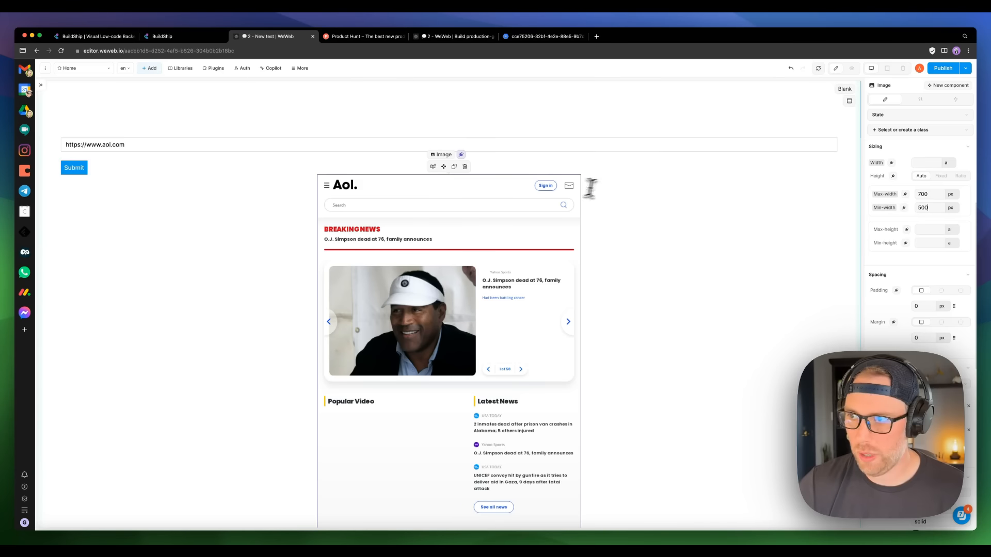
left_click(852, 68)
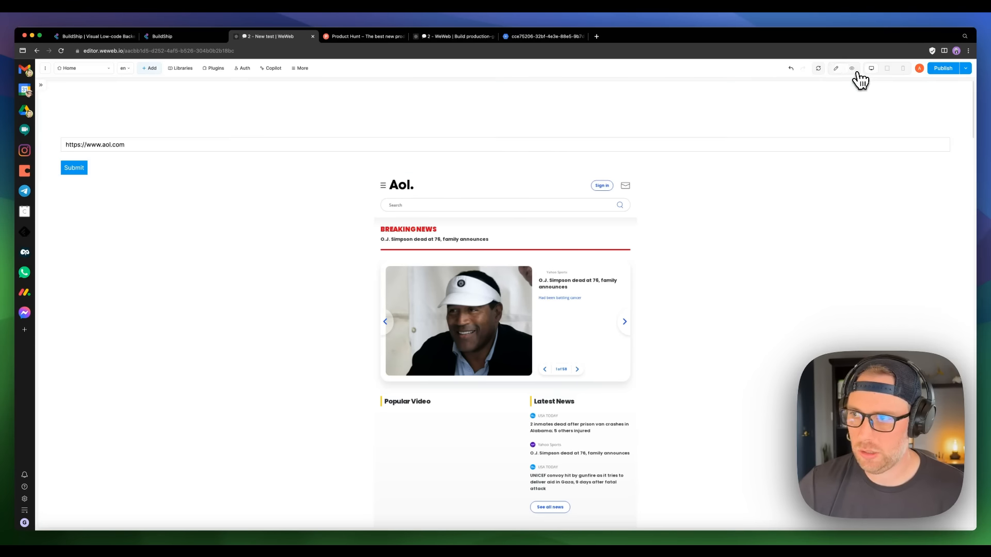
left_click_drag(154, 144, 115, 144)
left_click_drag(115, 144, 103, 144)
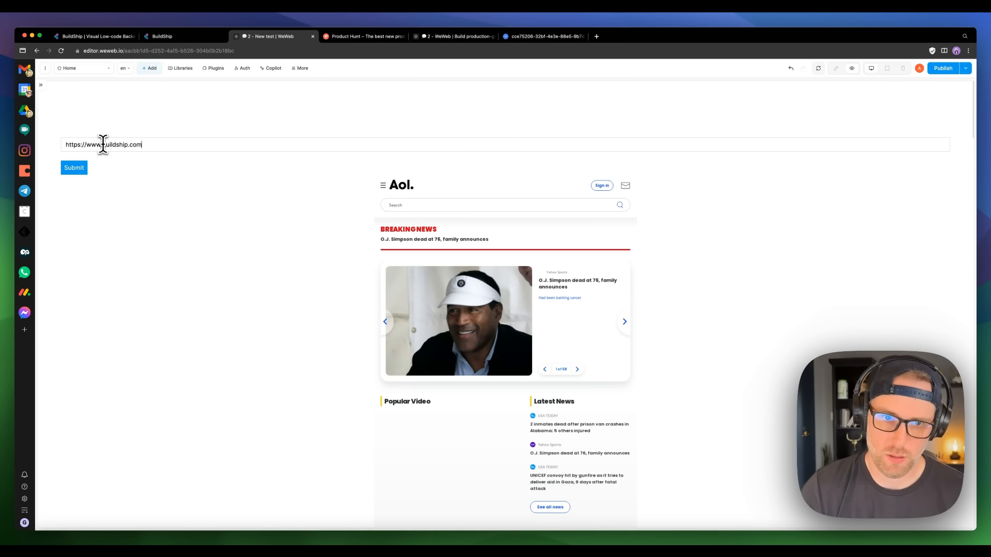
left_click(99, 36)
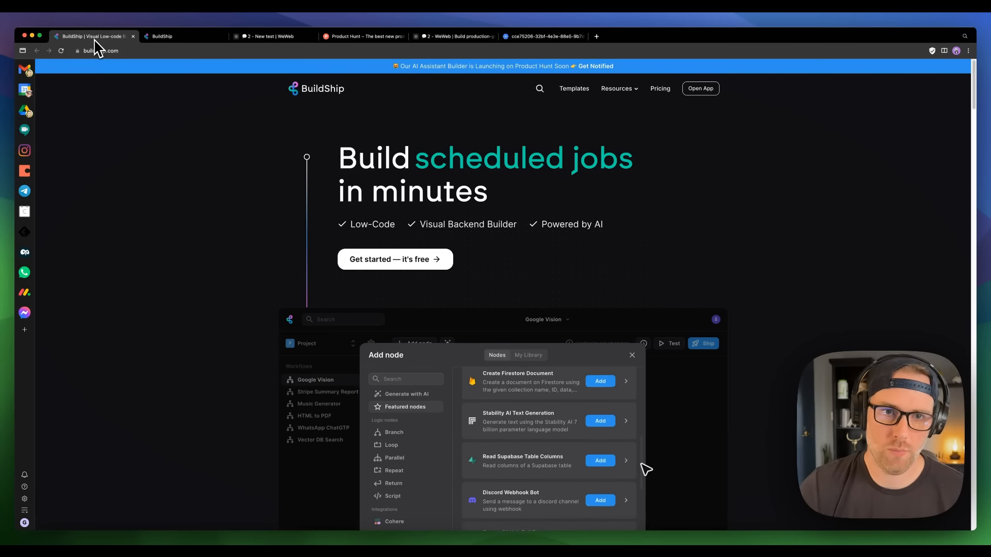
left_click(265, 37)
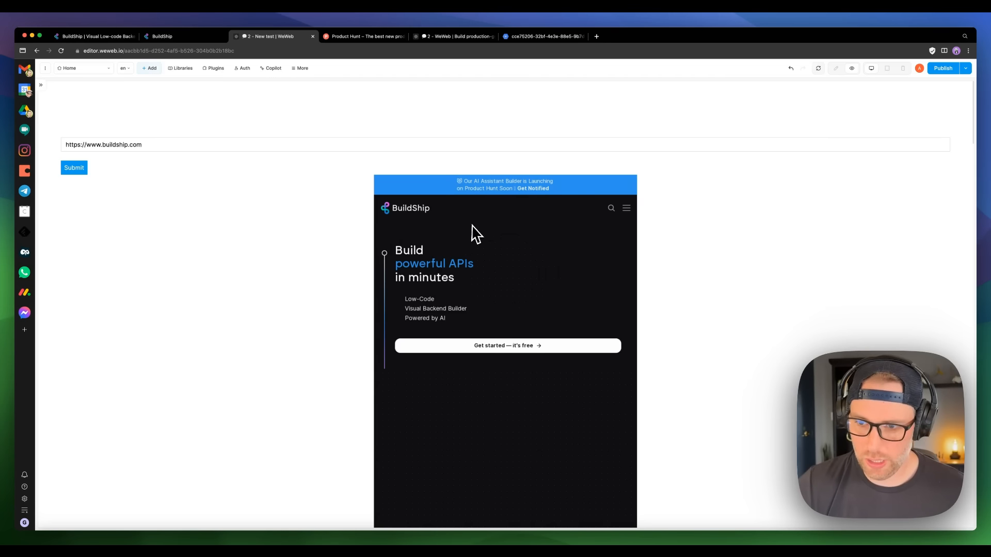
scroll(472, 230, "down", 10)
scroll(472, 230, "down", 15)
scroll(473, 229, "up", 15)
scroll(473, 230, "up", 10)
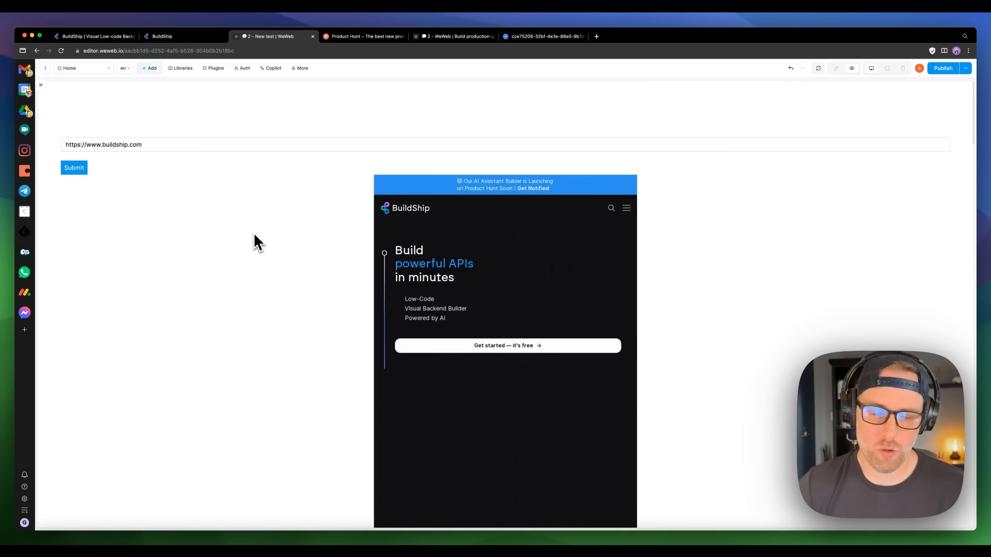